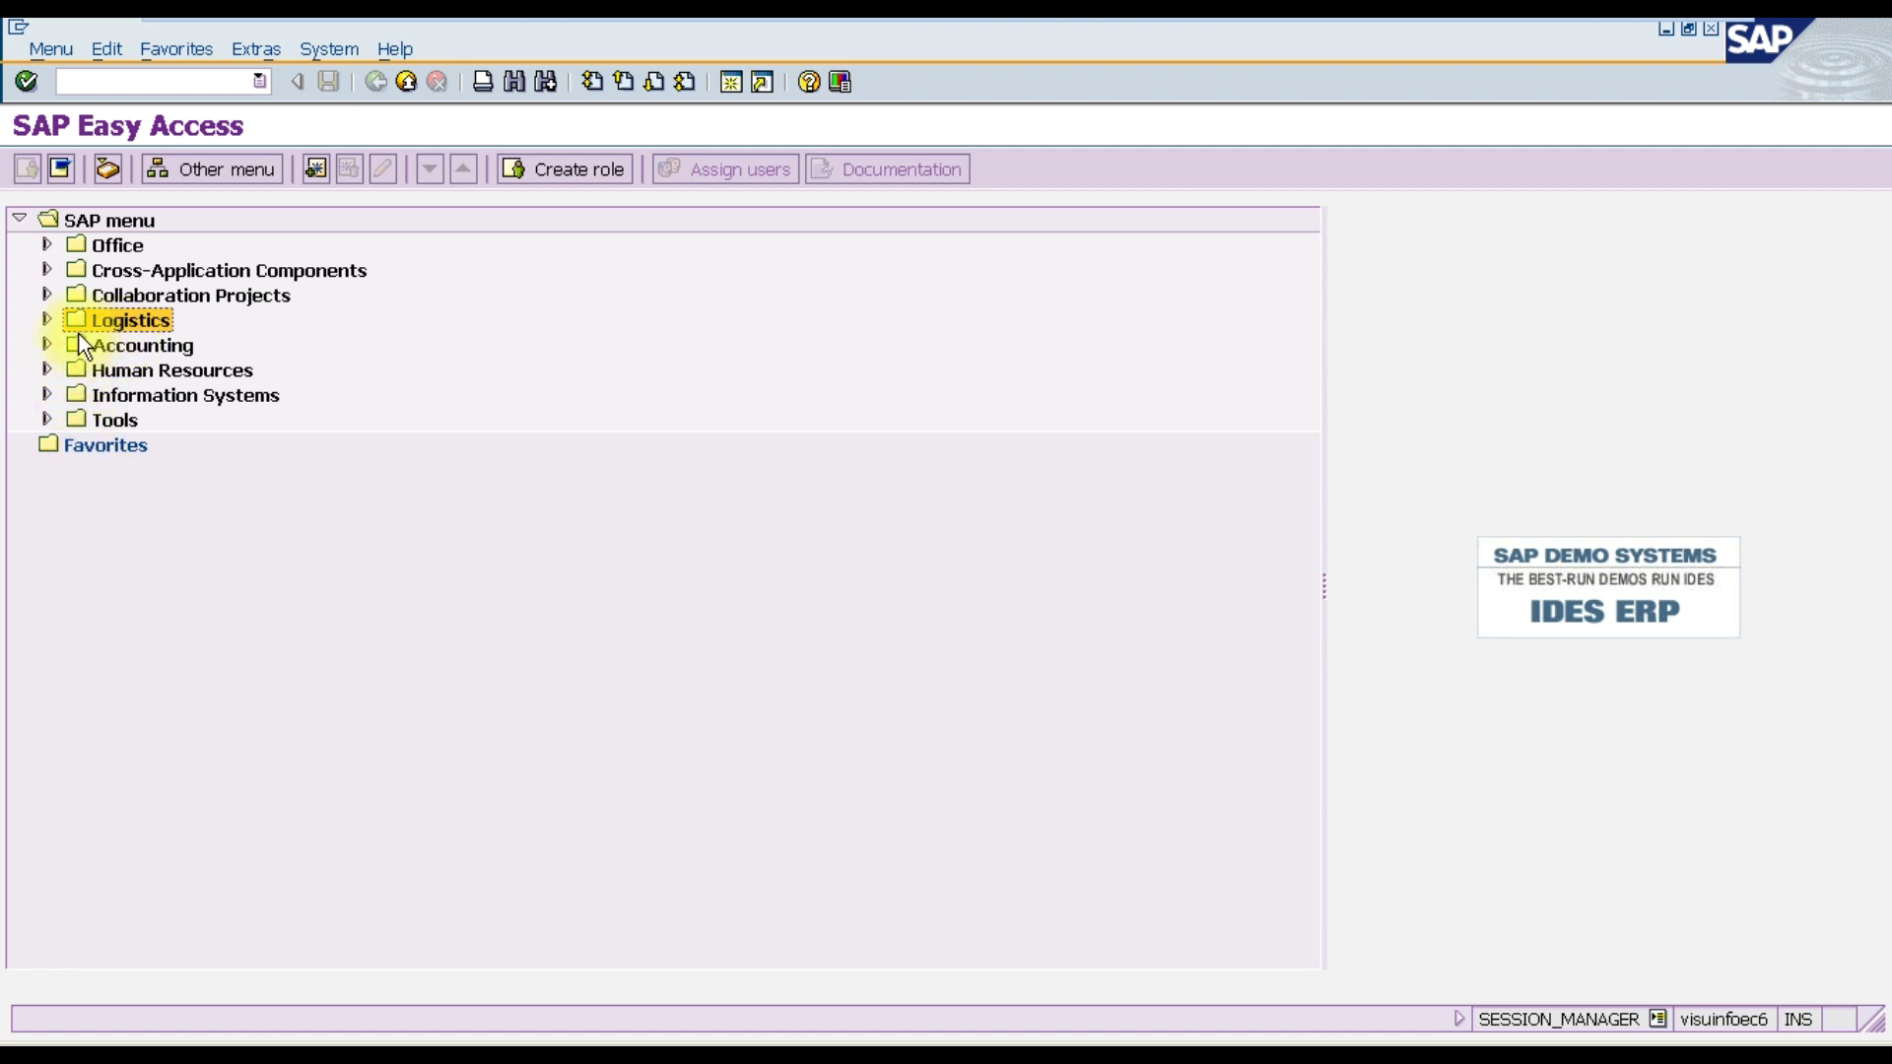
- Go to Logistics > Materials Management > Purchasing > Purchase Requisition and launch ME51N - Create
left_click(47, 320)
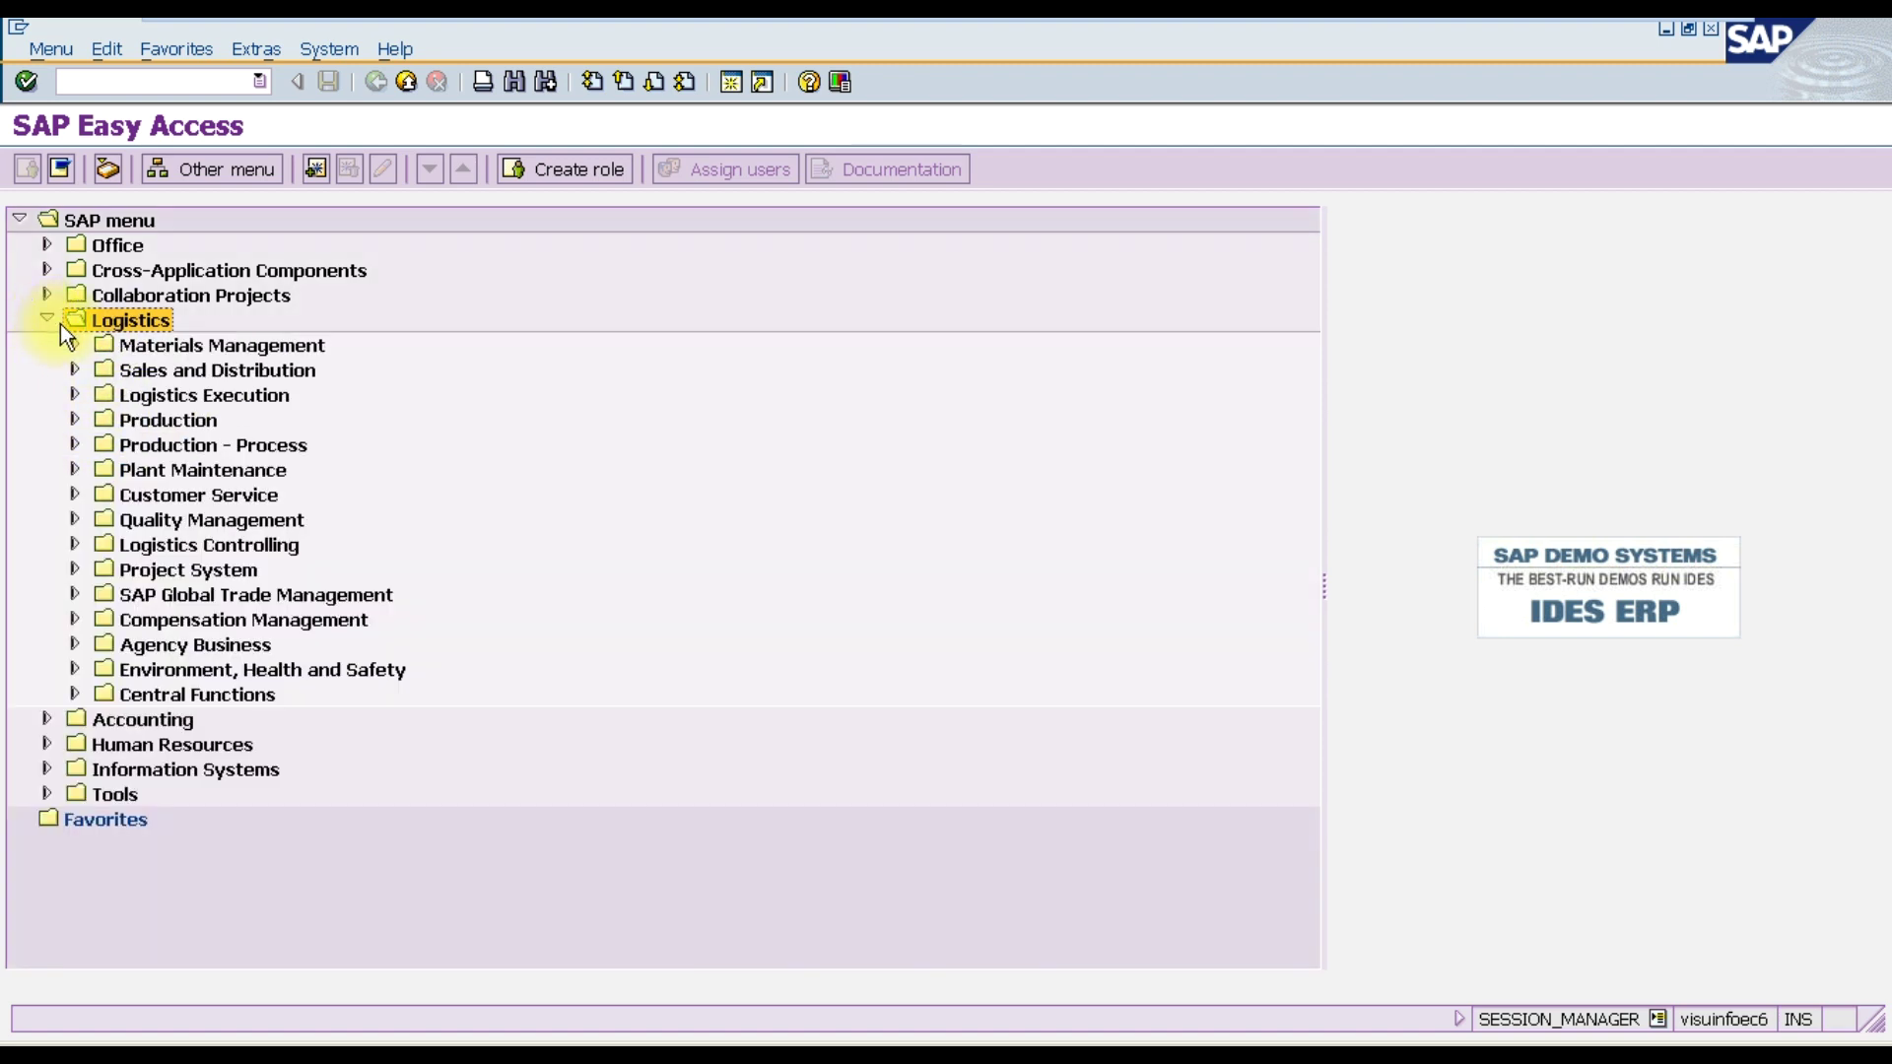
left_click(132, 353)
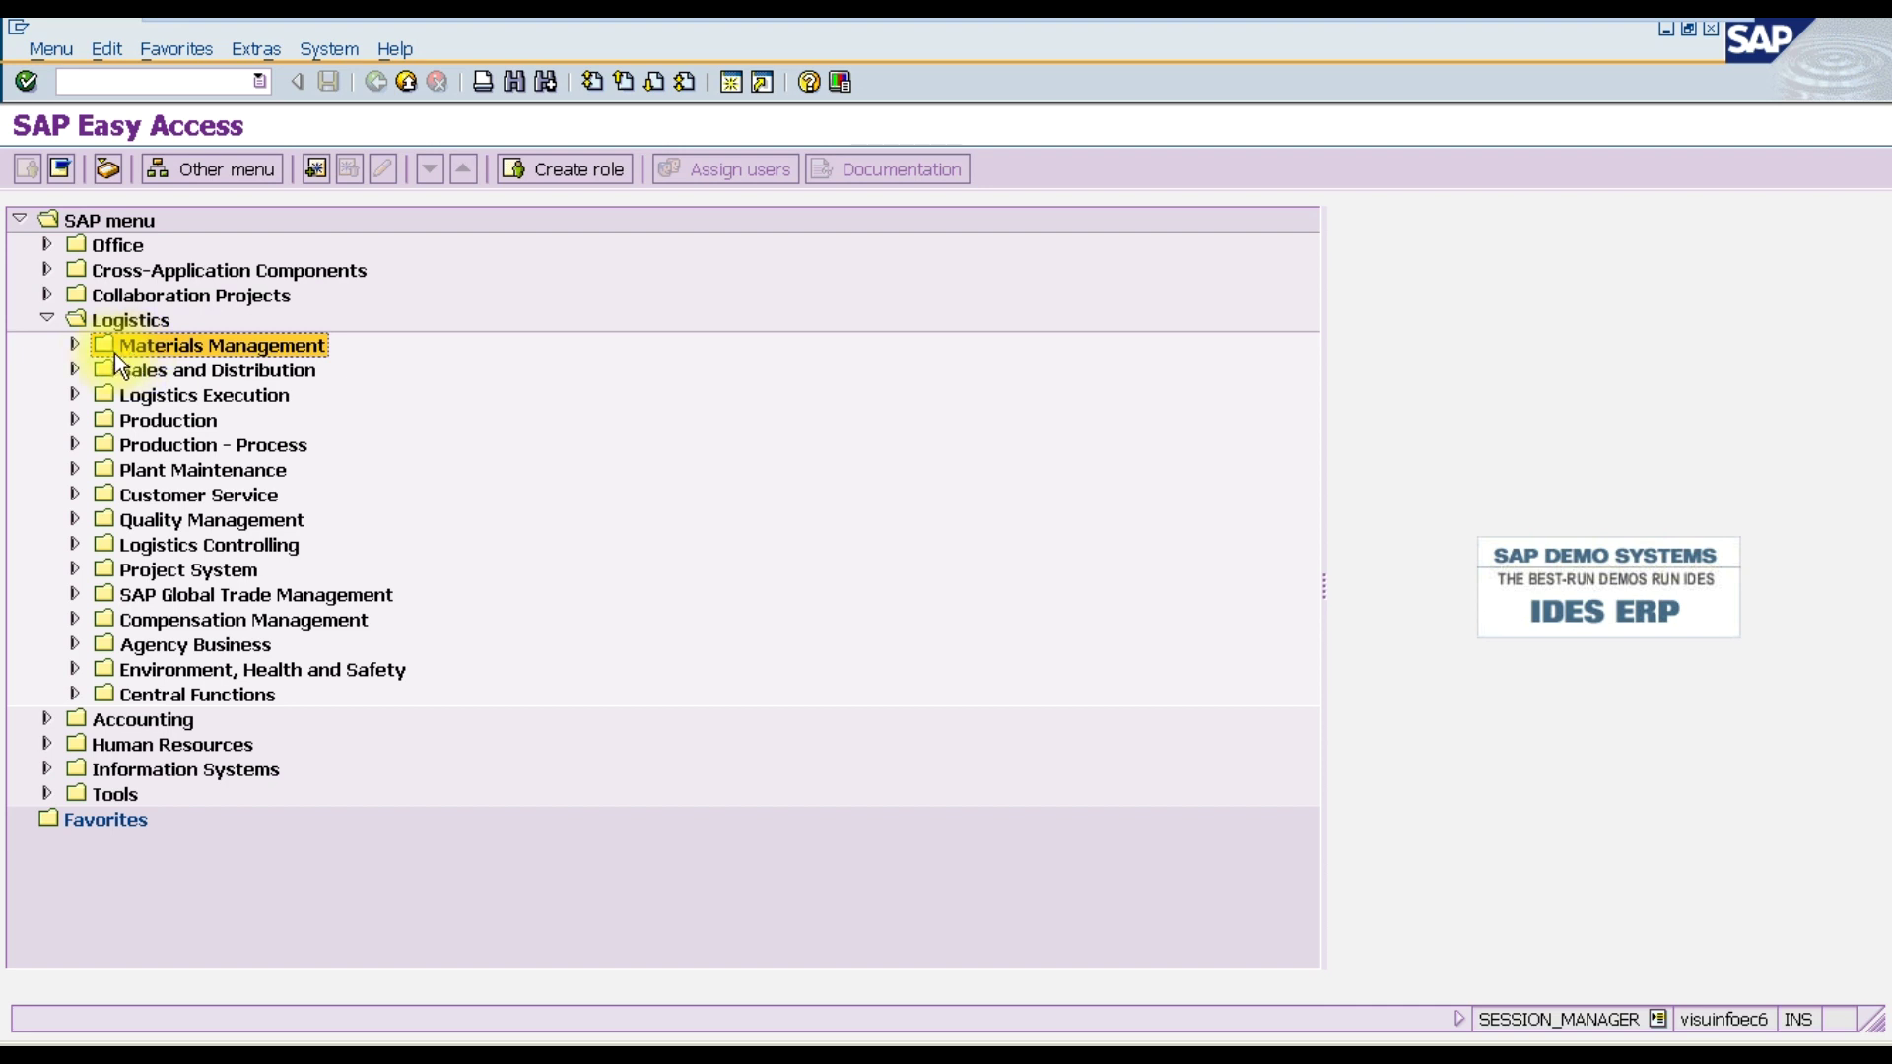
left_click(77, 346)
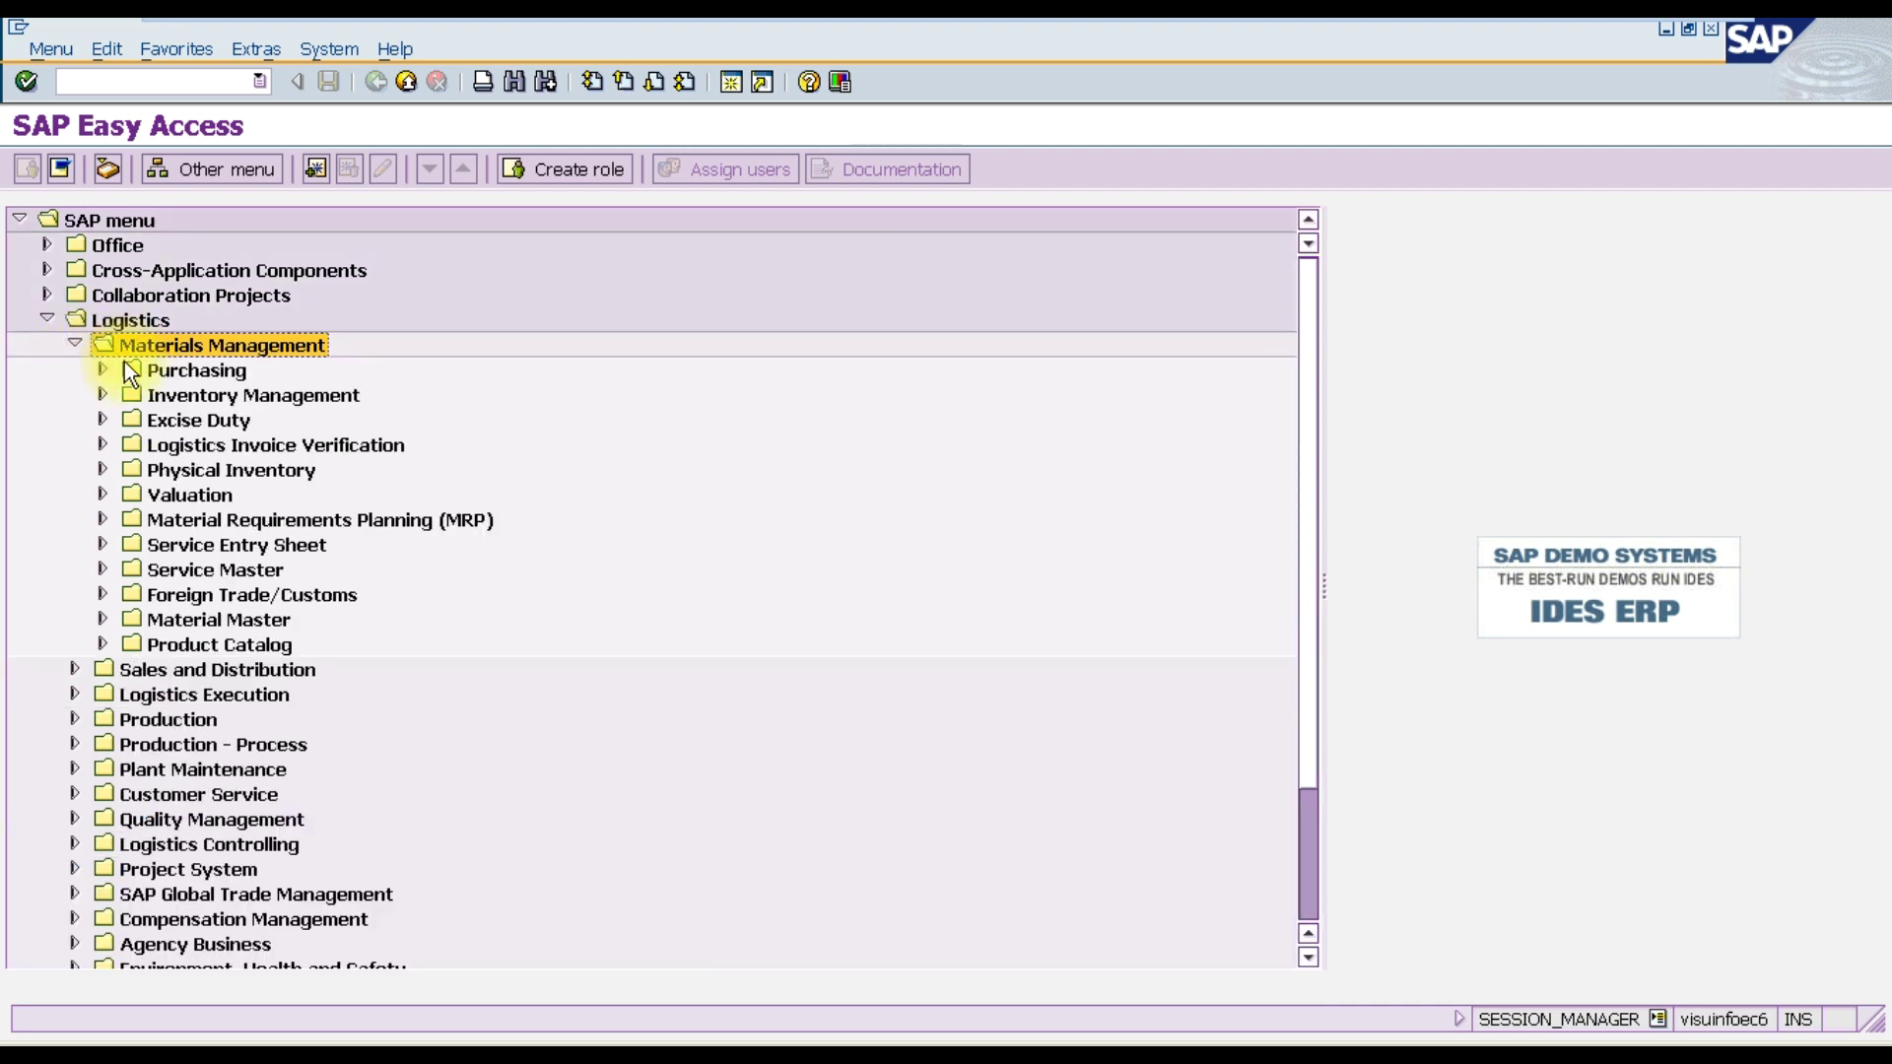
left_click(164, 377)
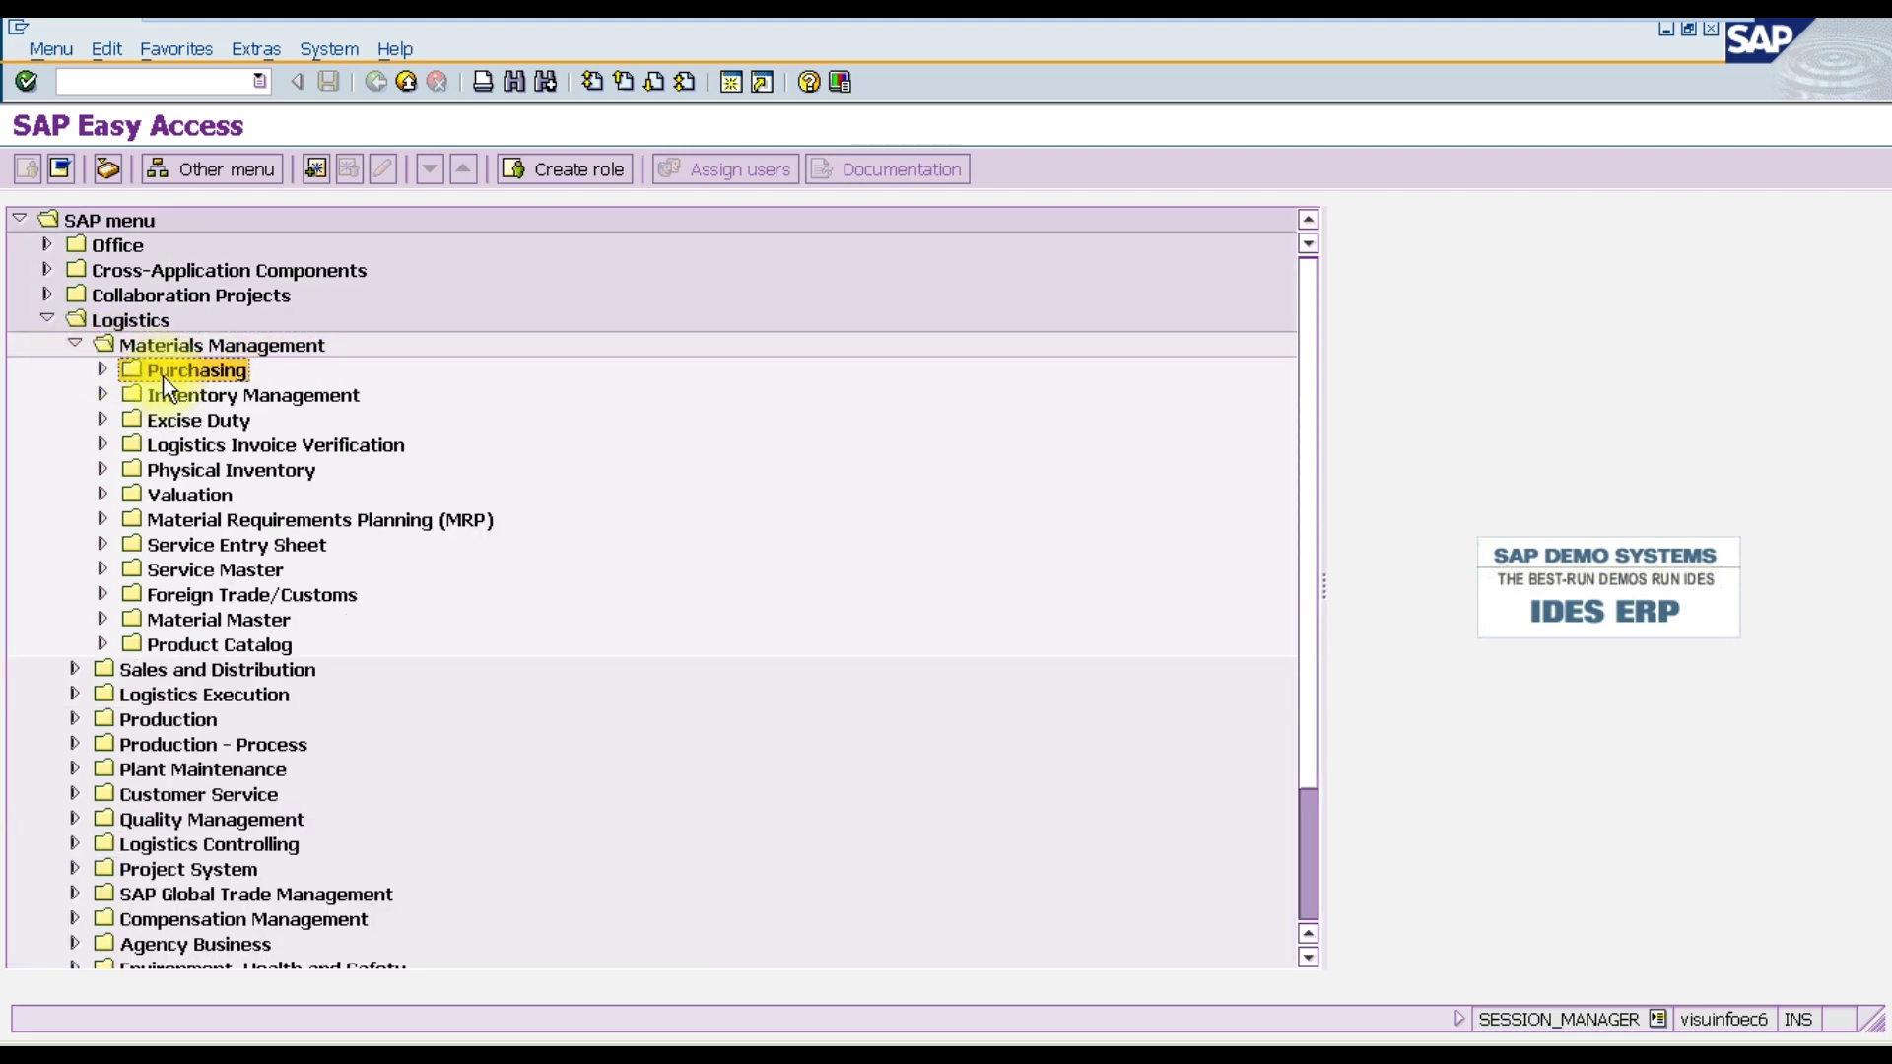
left_click(104, 370)
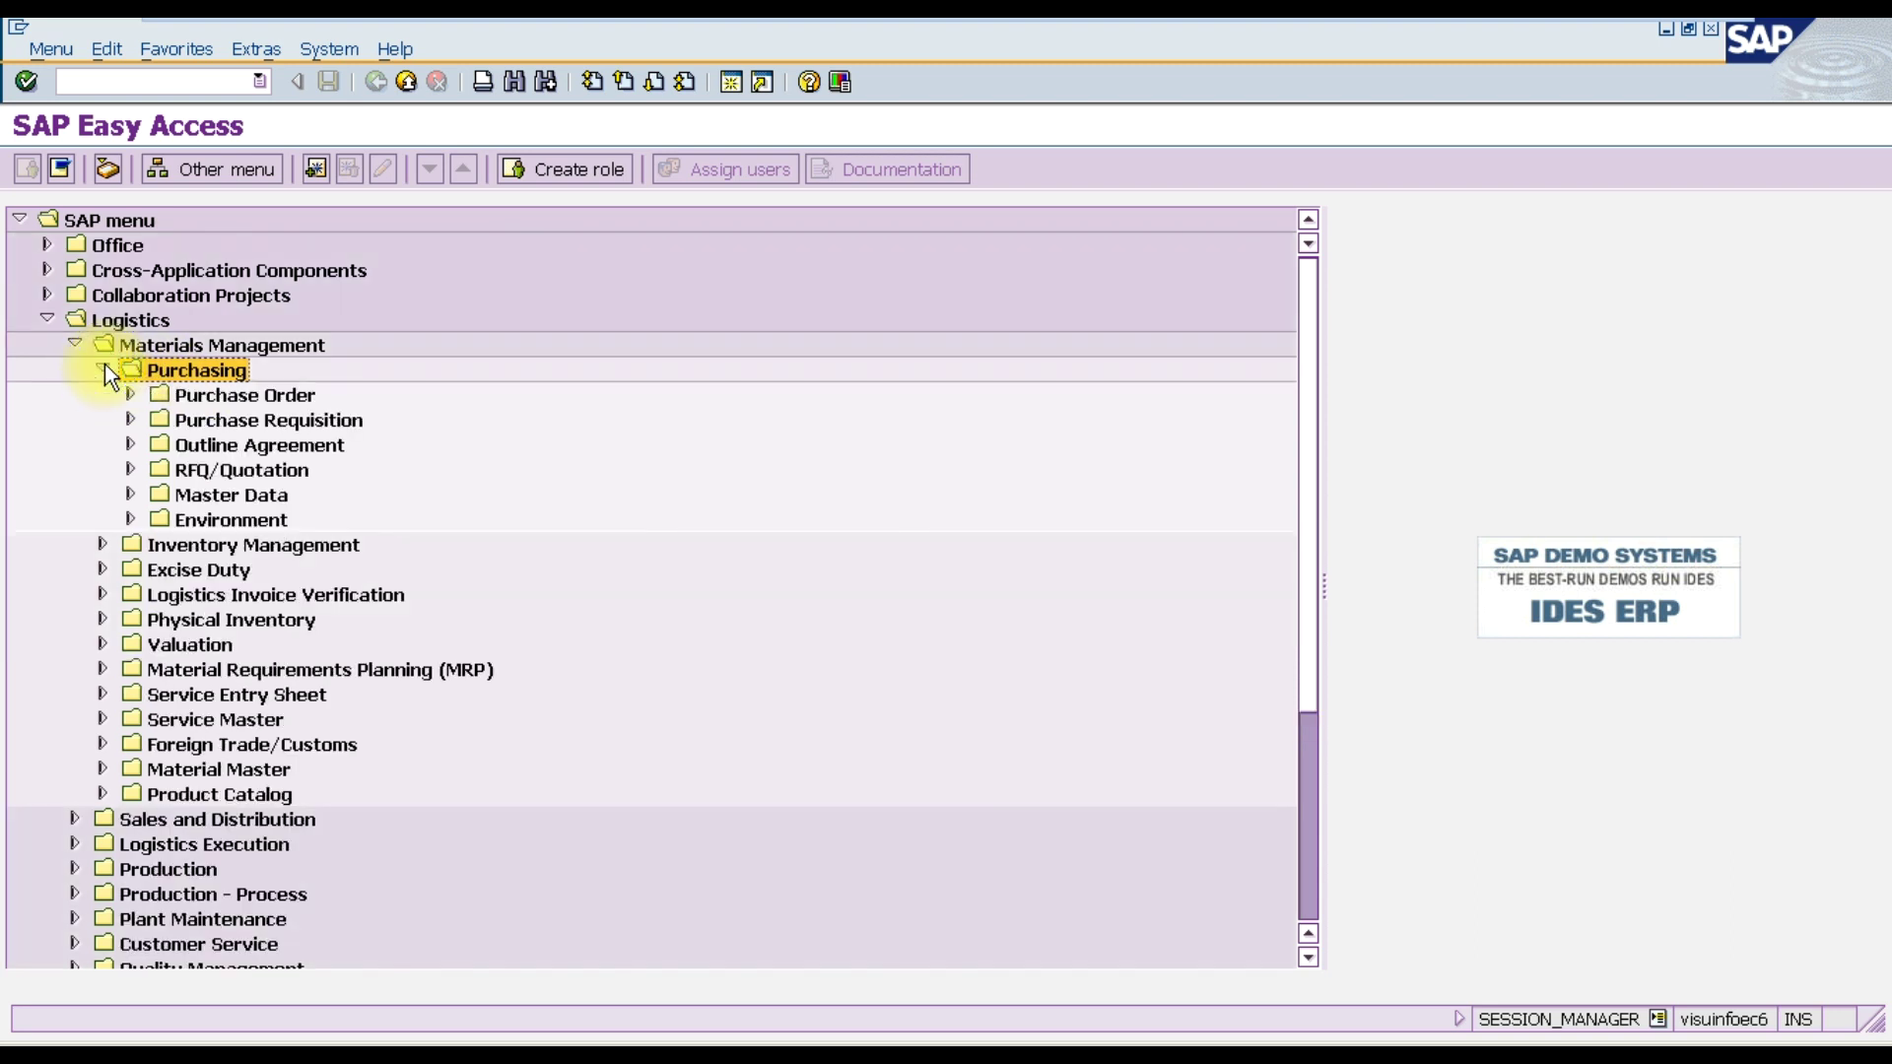
left_click(181, 420)
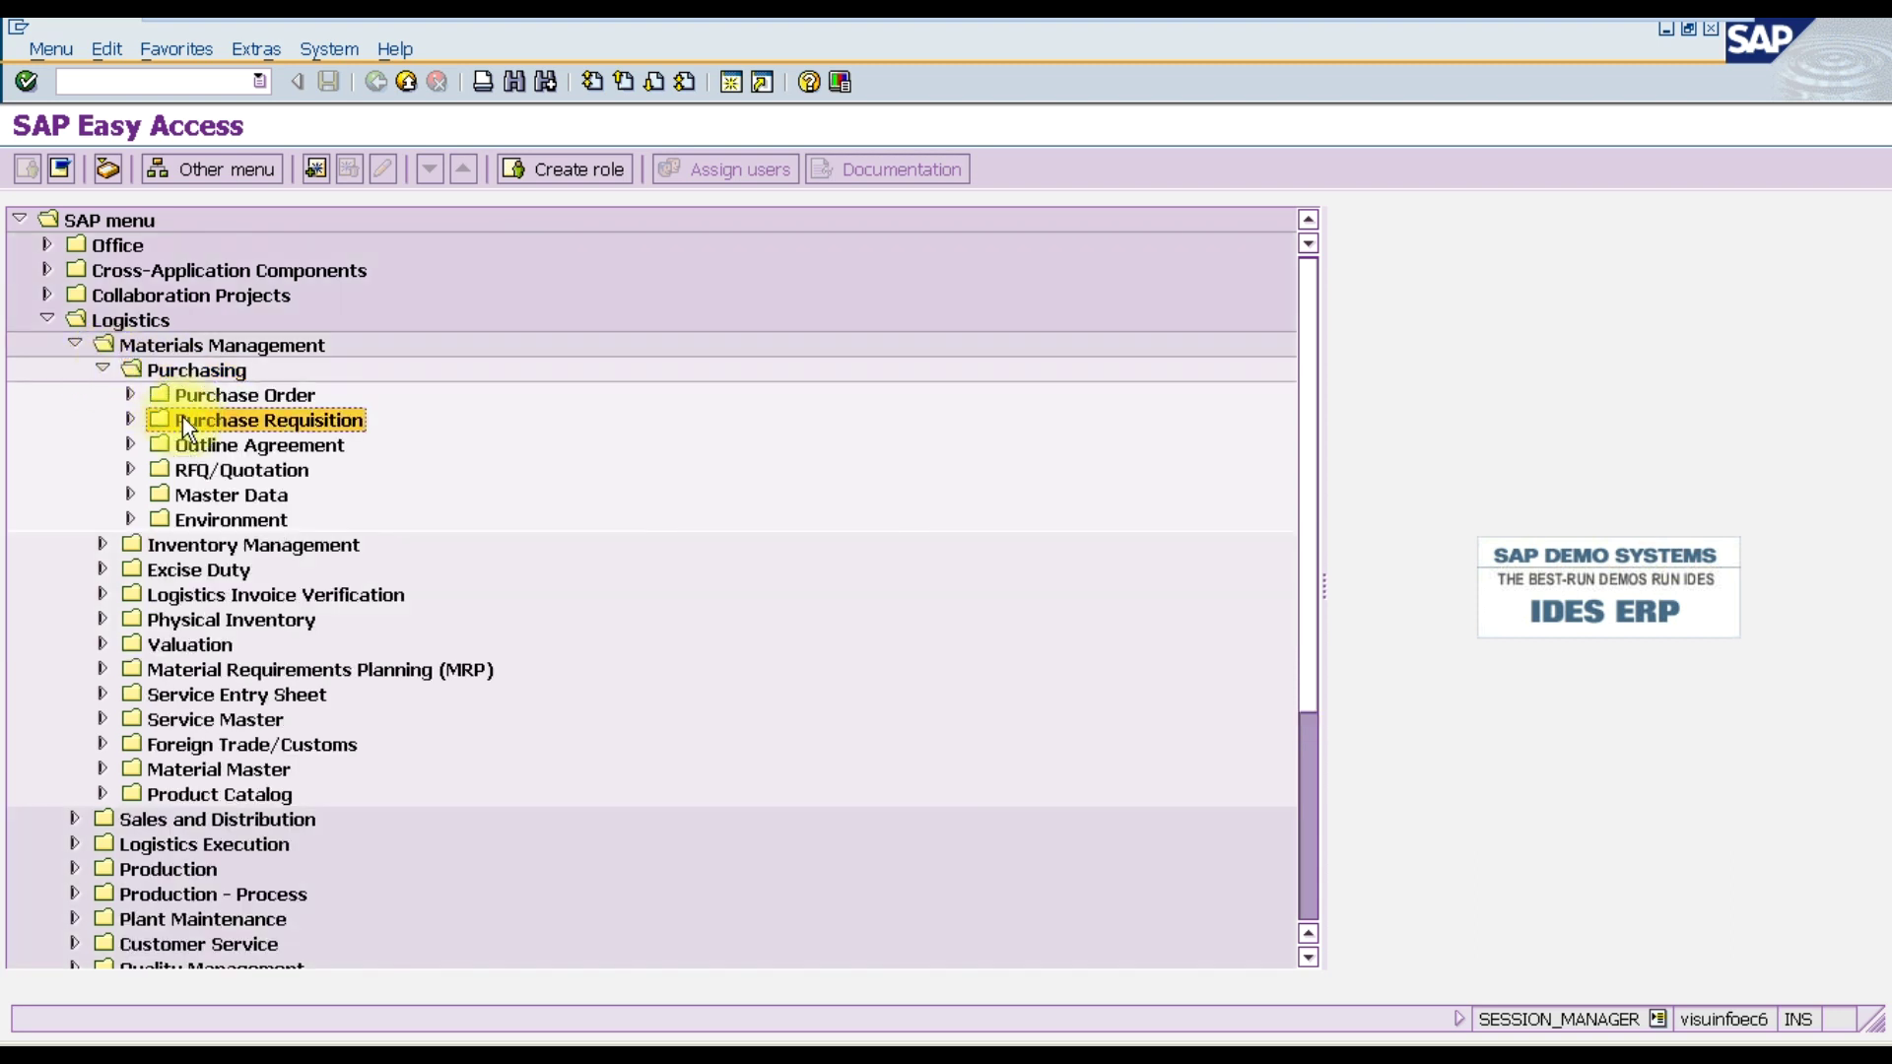
left_click(130, 418)
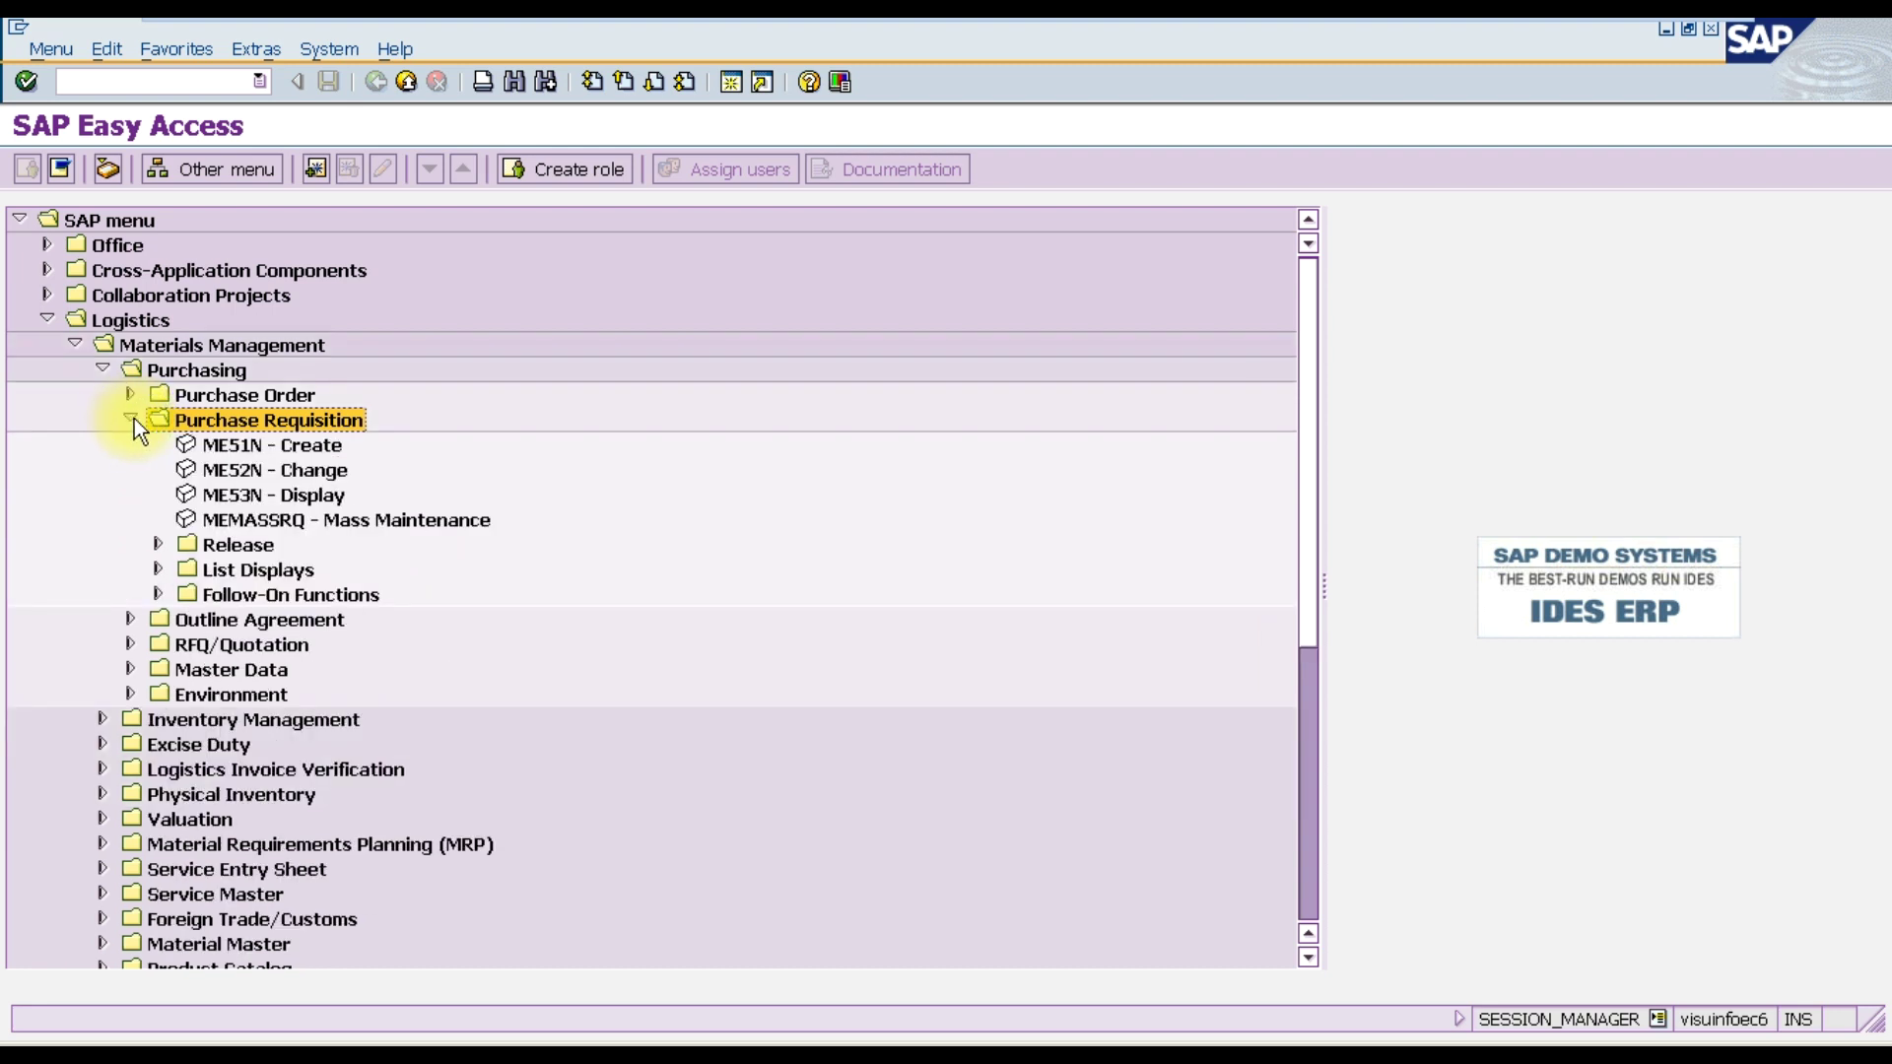
left_click(209, 447)
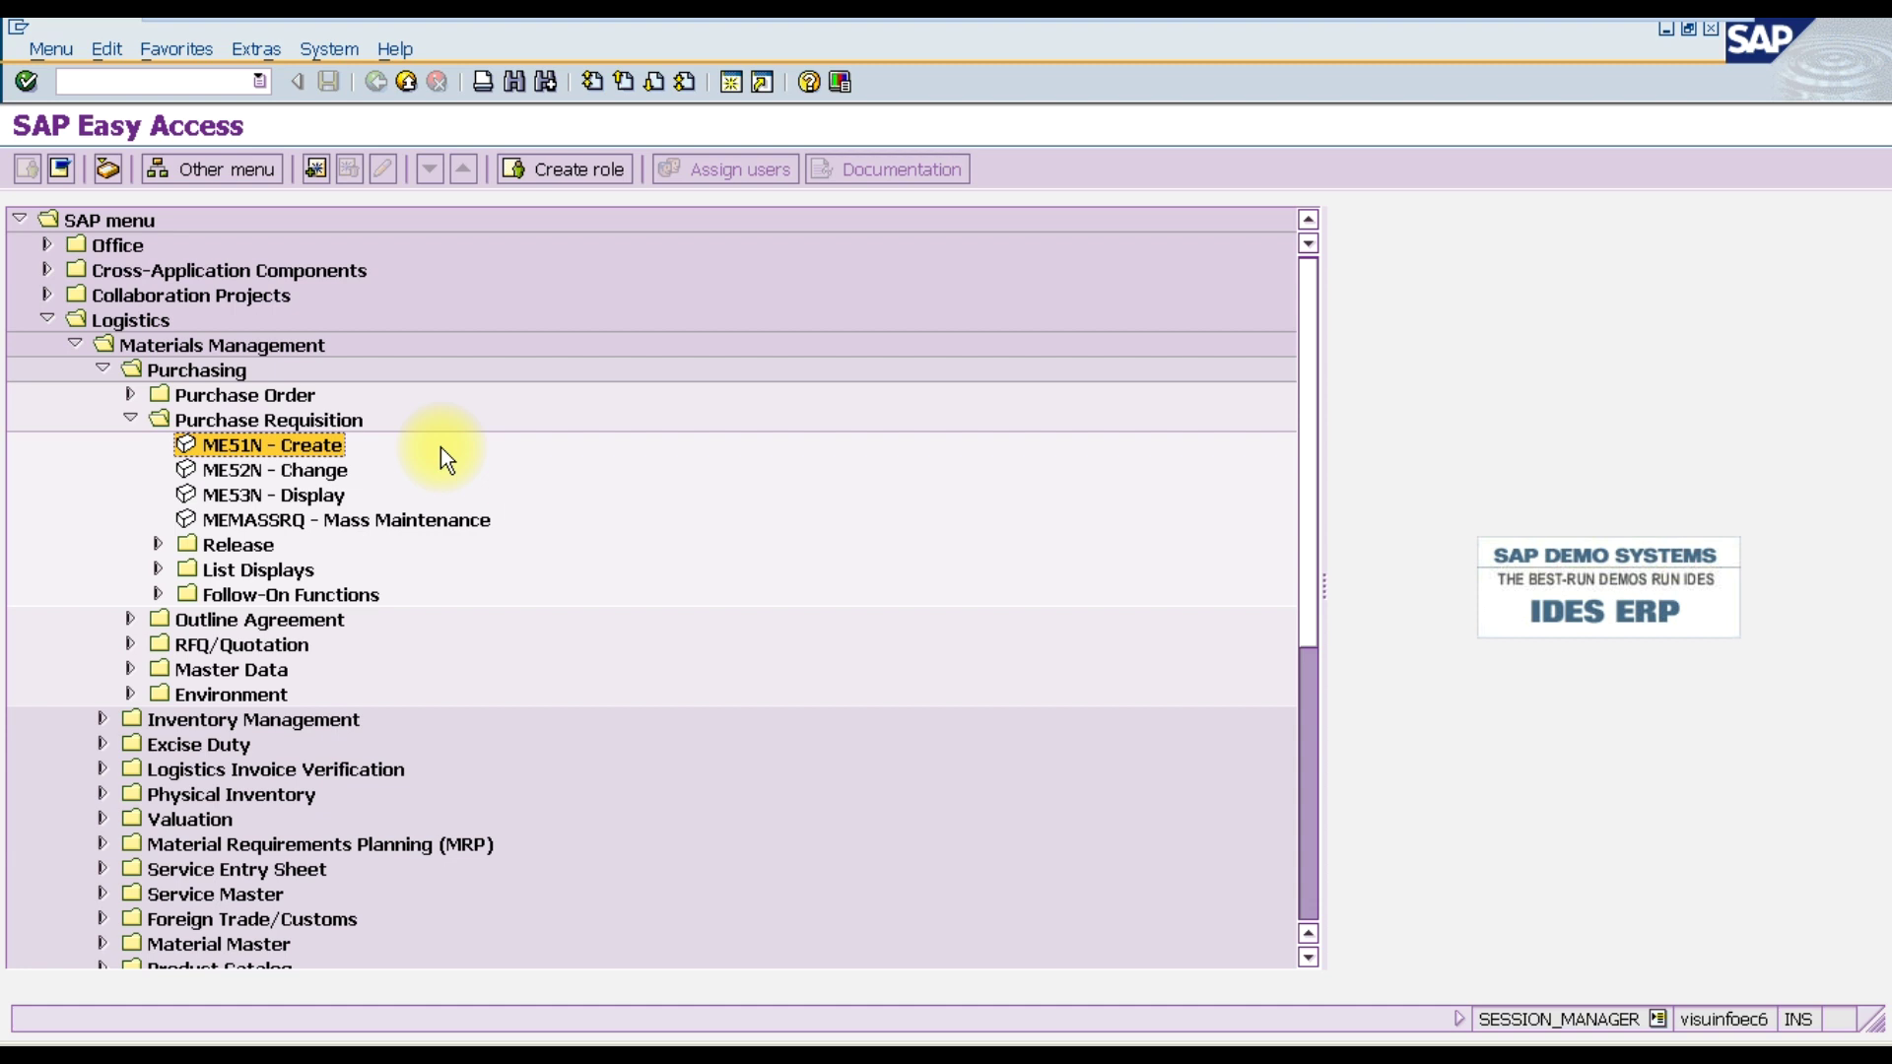
left_click(305, 475)
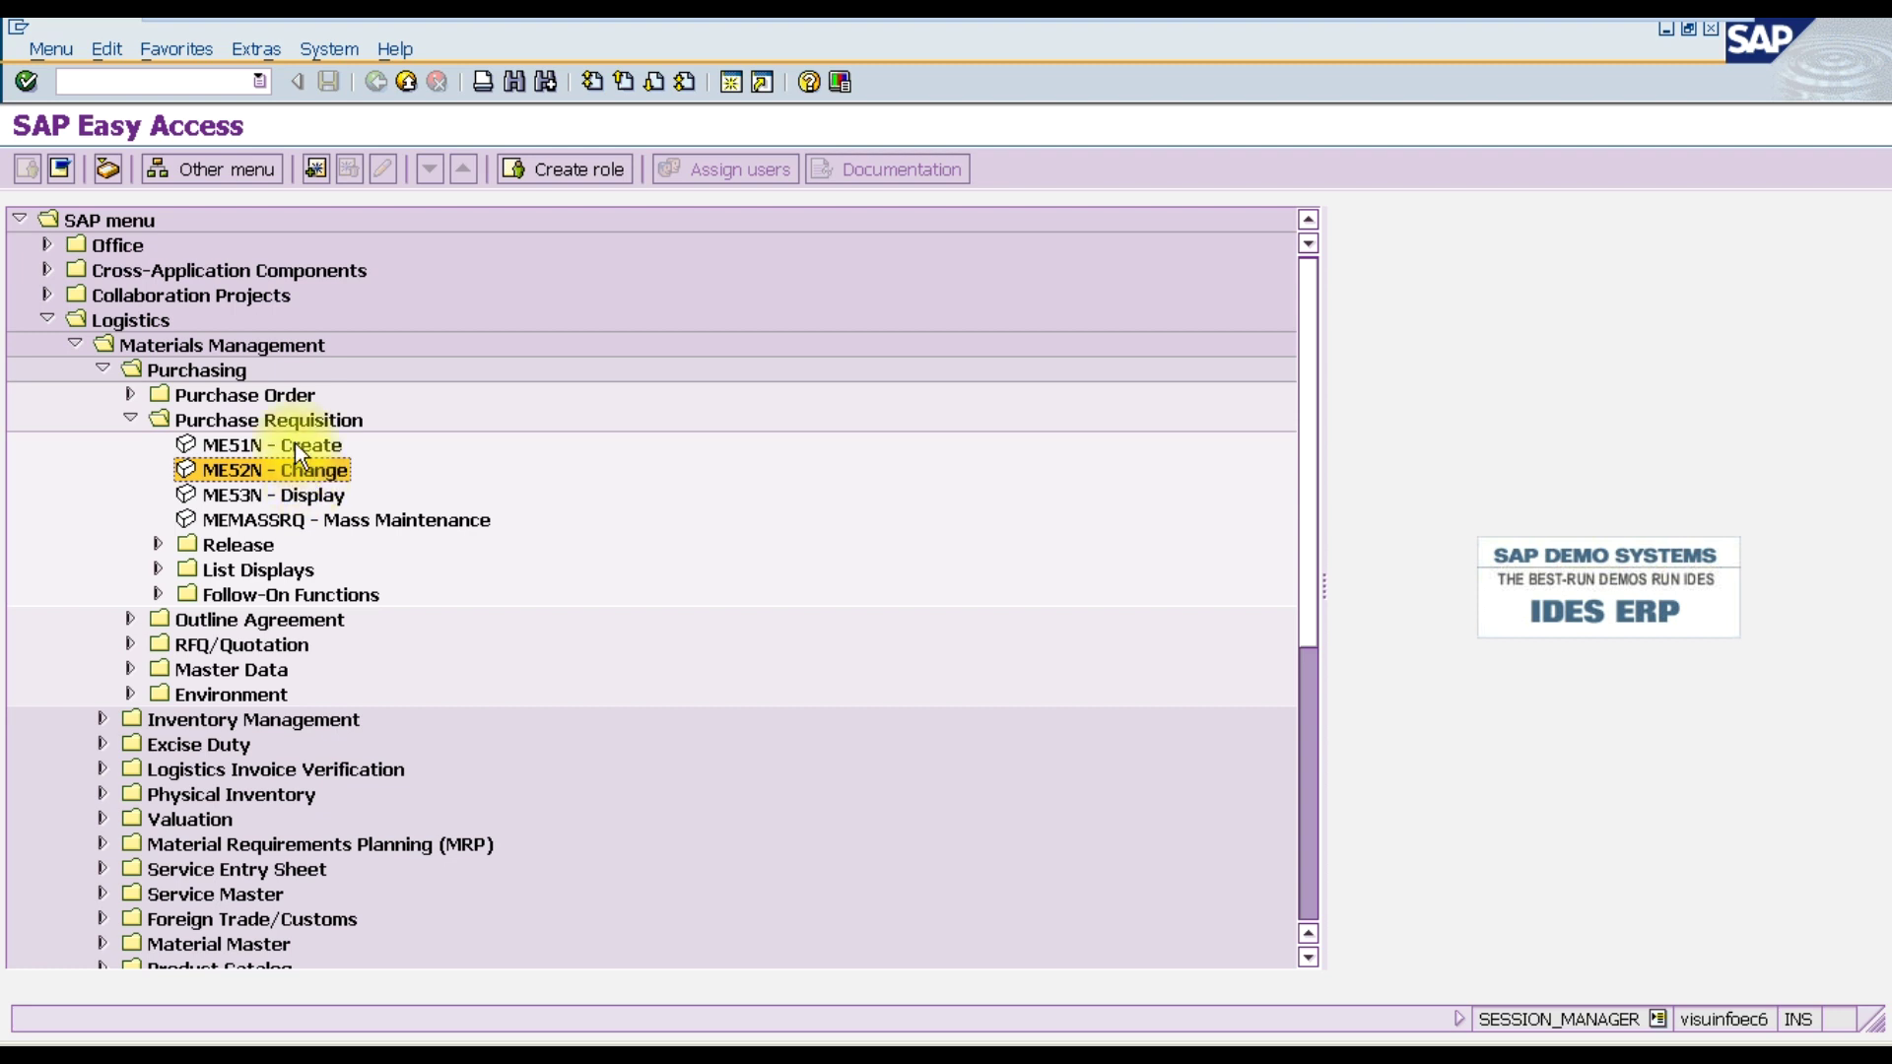
left_click(294, 445)
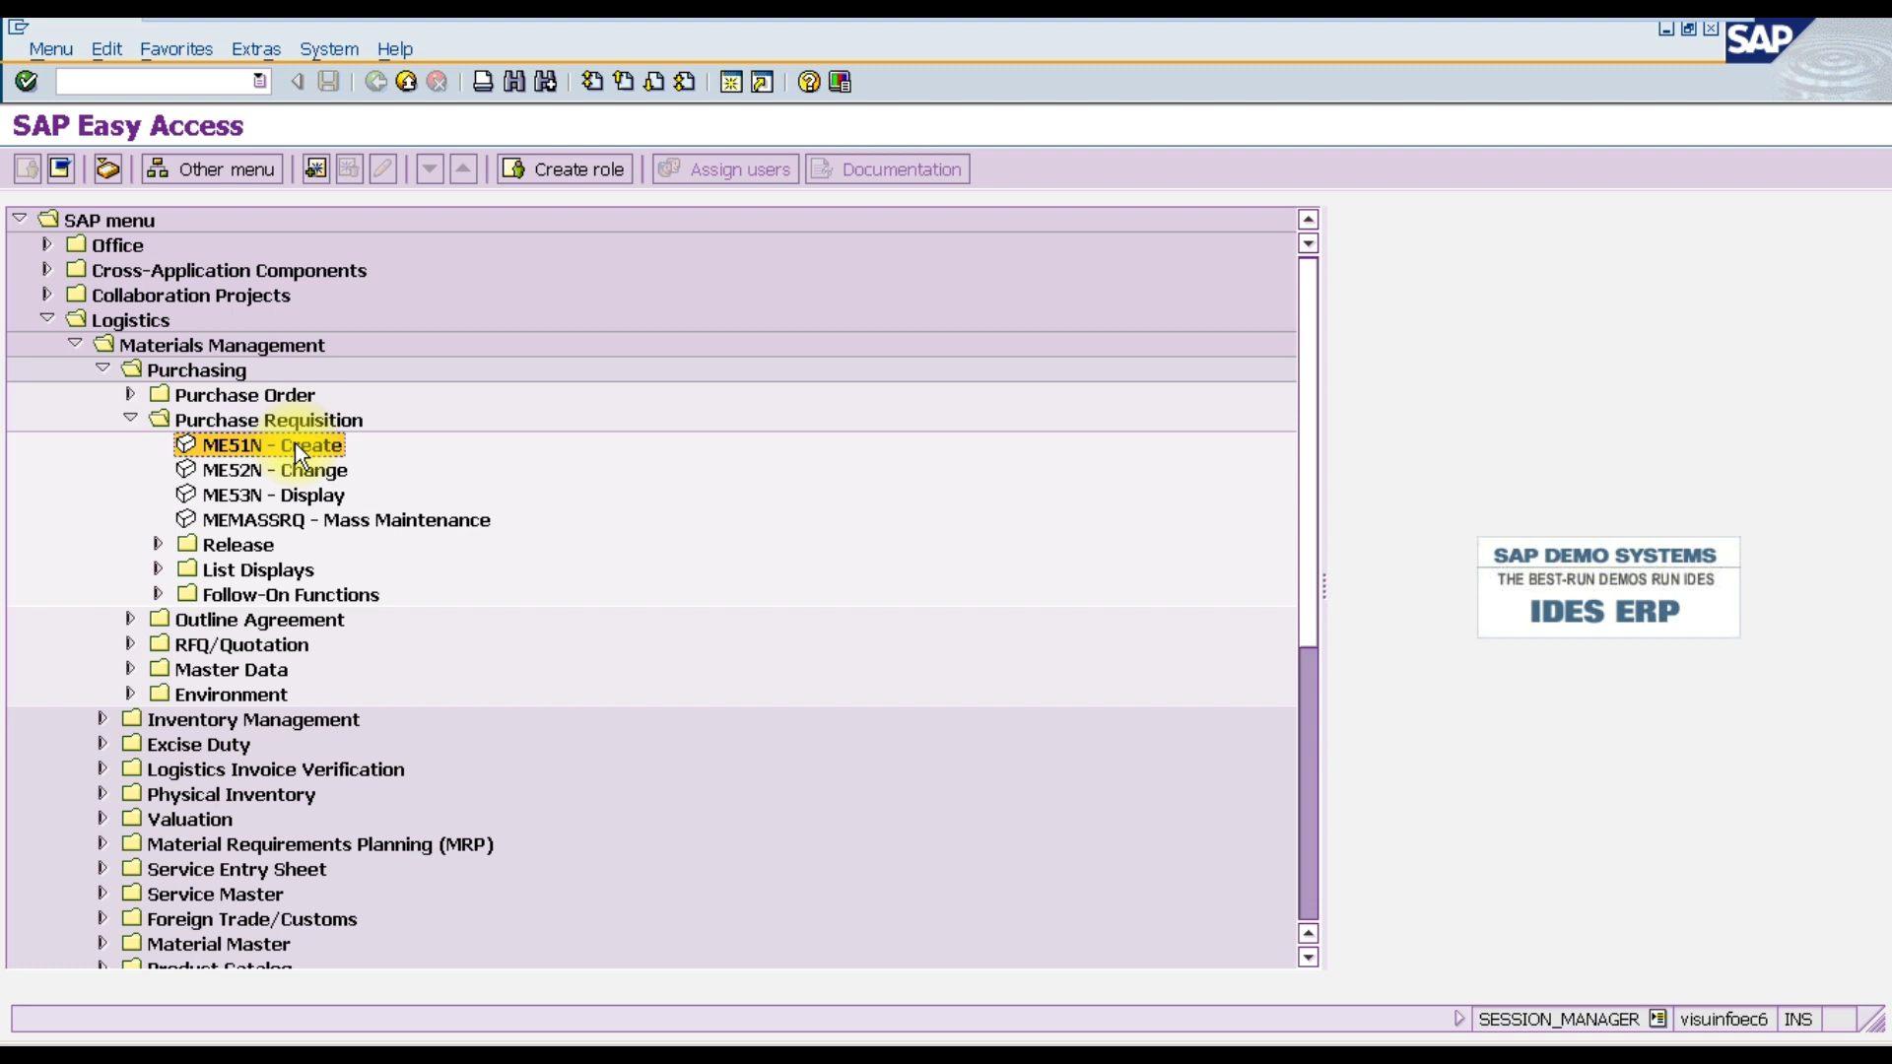
double_click(294, 442)
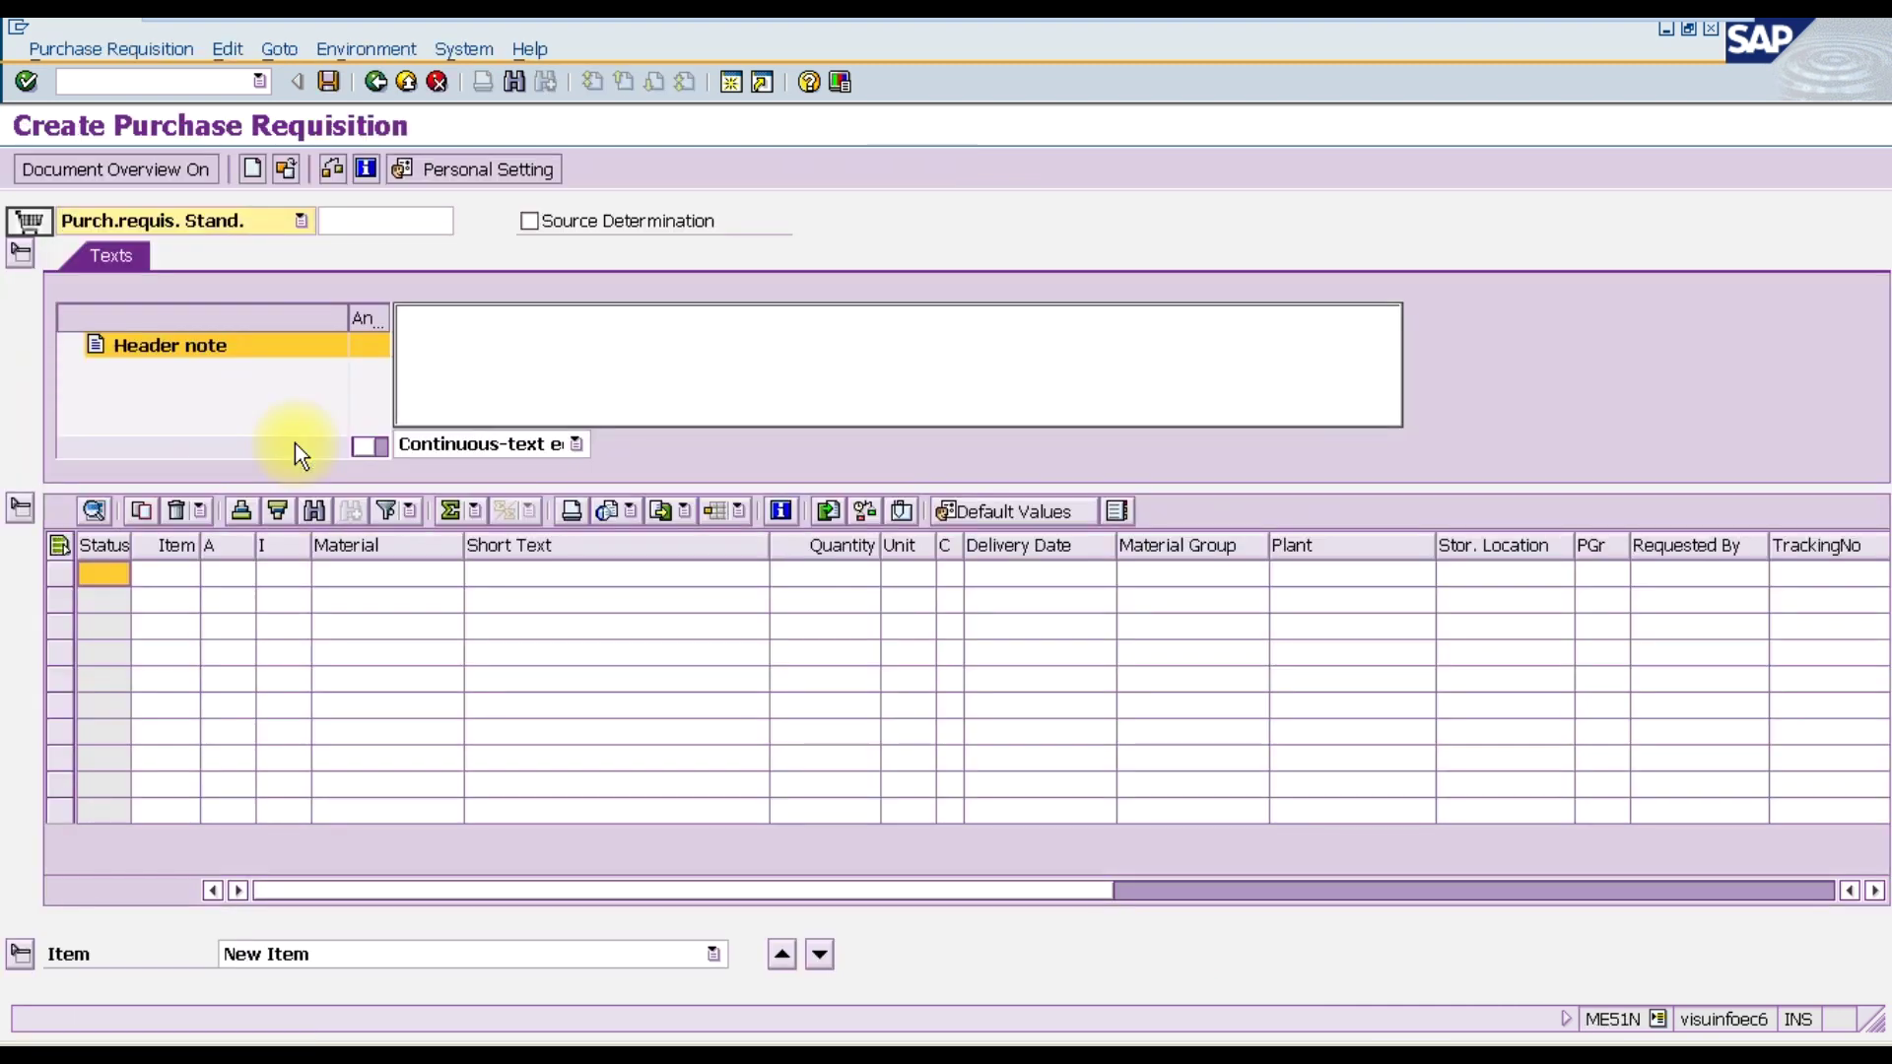
- Set the document type to Purch.requis. Stand. and switch on Source Determination
left_click(202, 224)
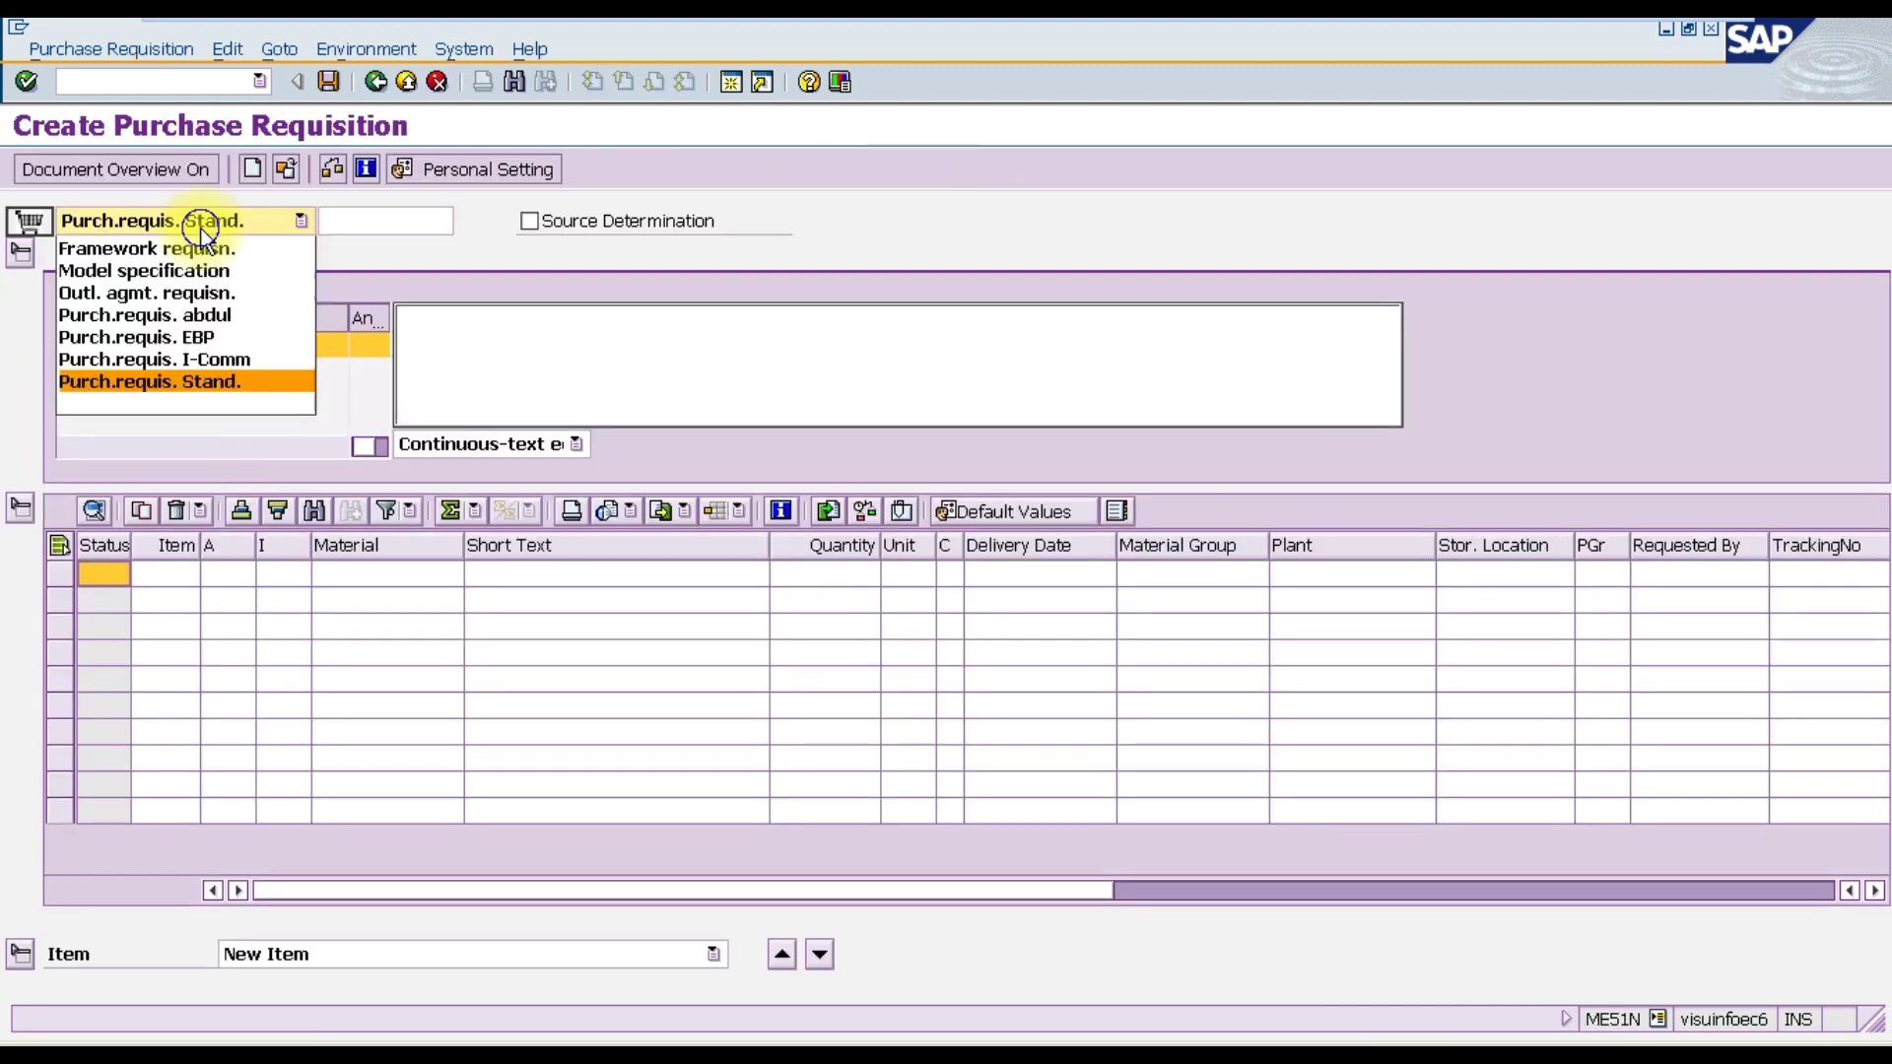
left_click(191, 378)
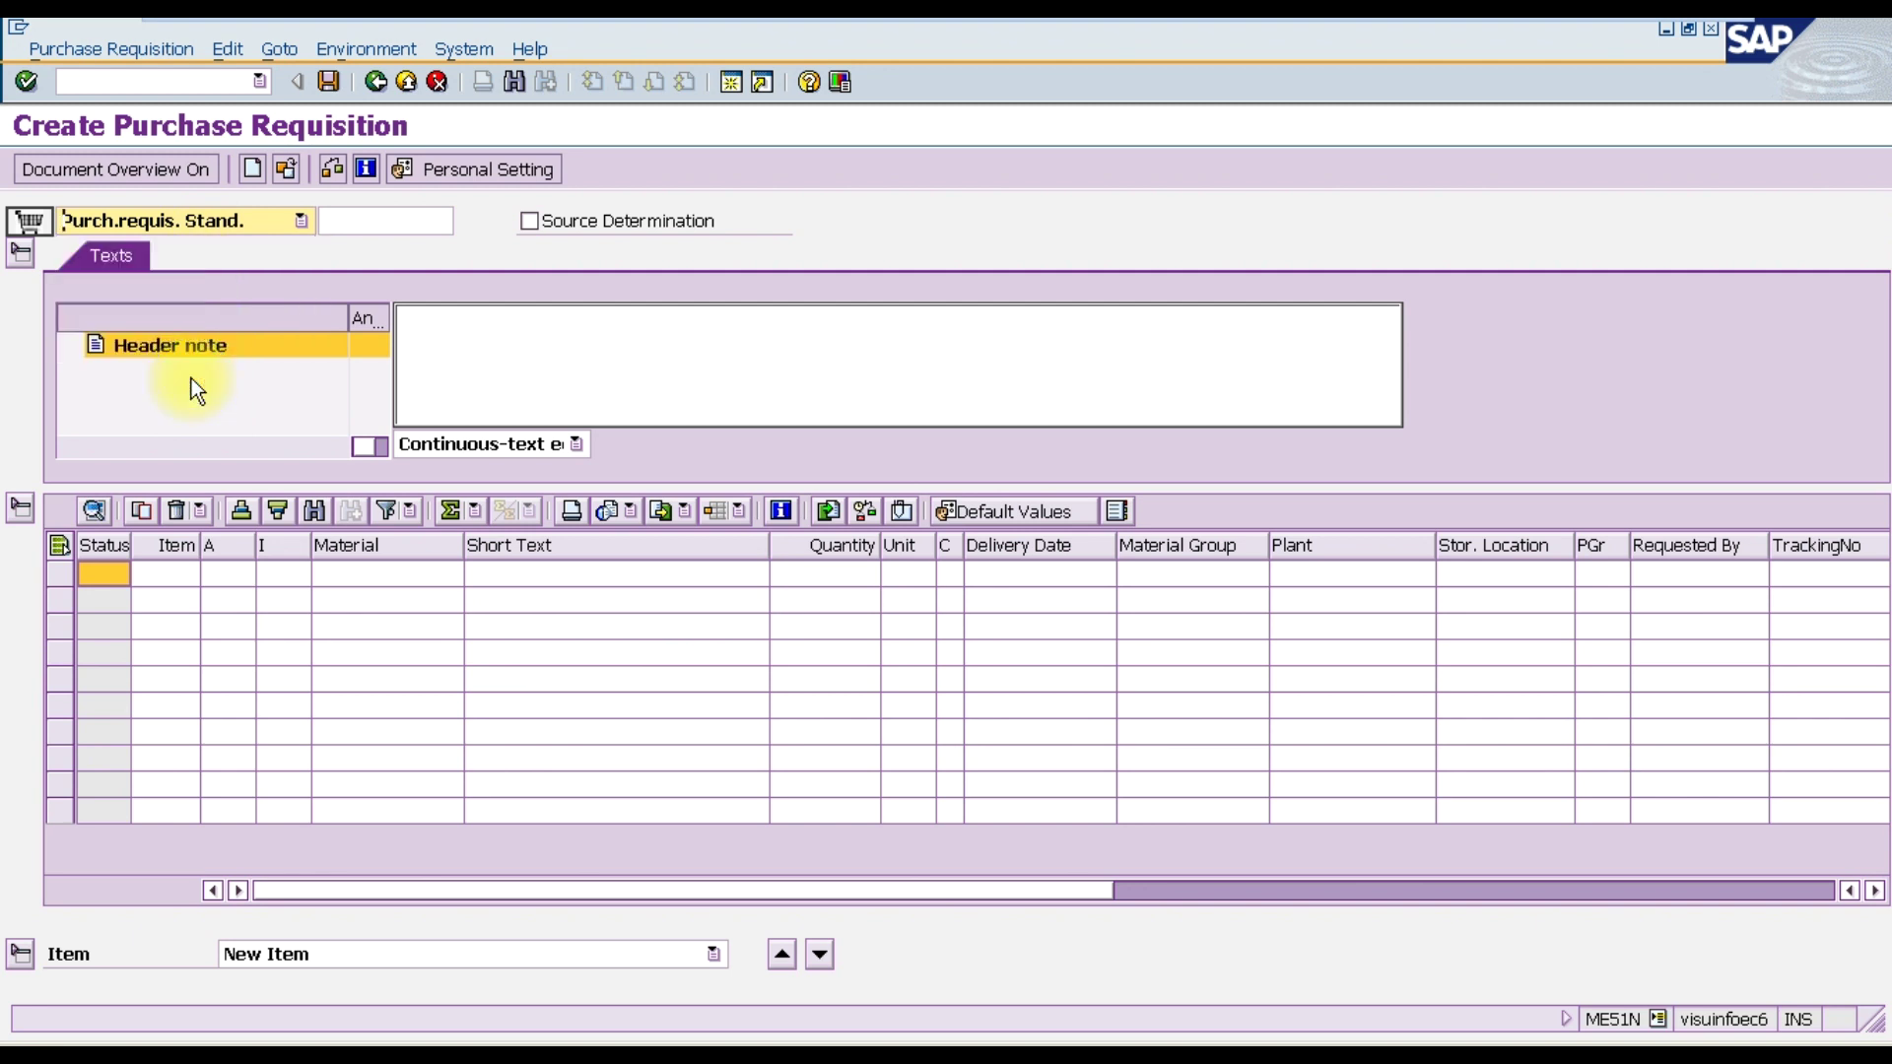
left_click(558, 227)
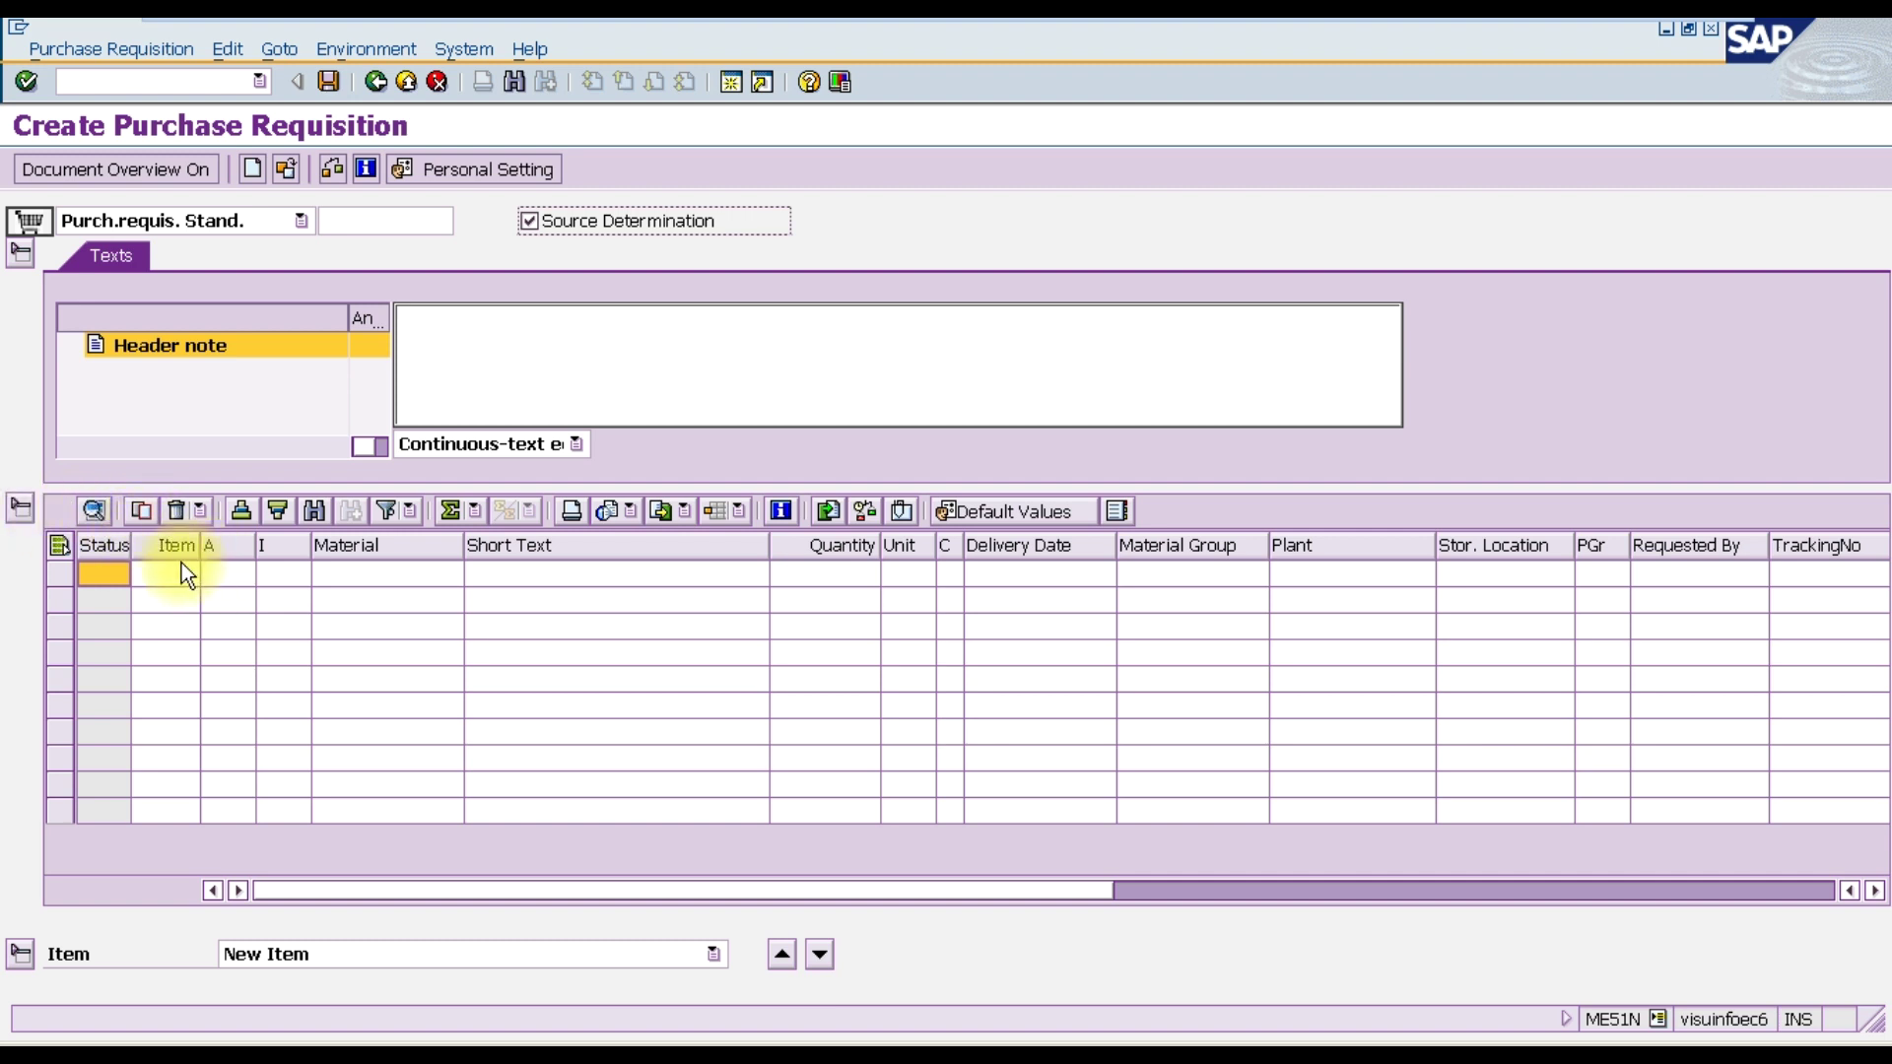
- Fill the first item's material with 1548 PLASTIC SHEET, found by searching plant MD12 materials
left_click(352, 570)
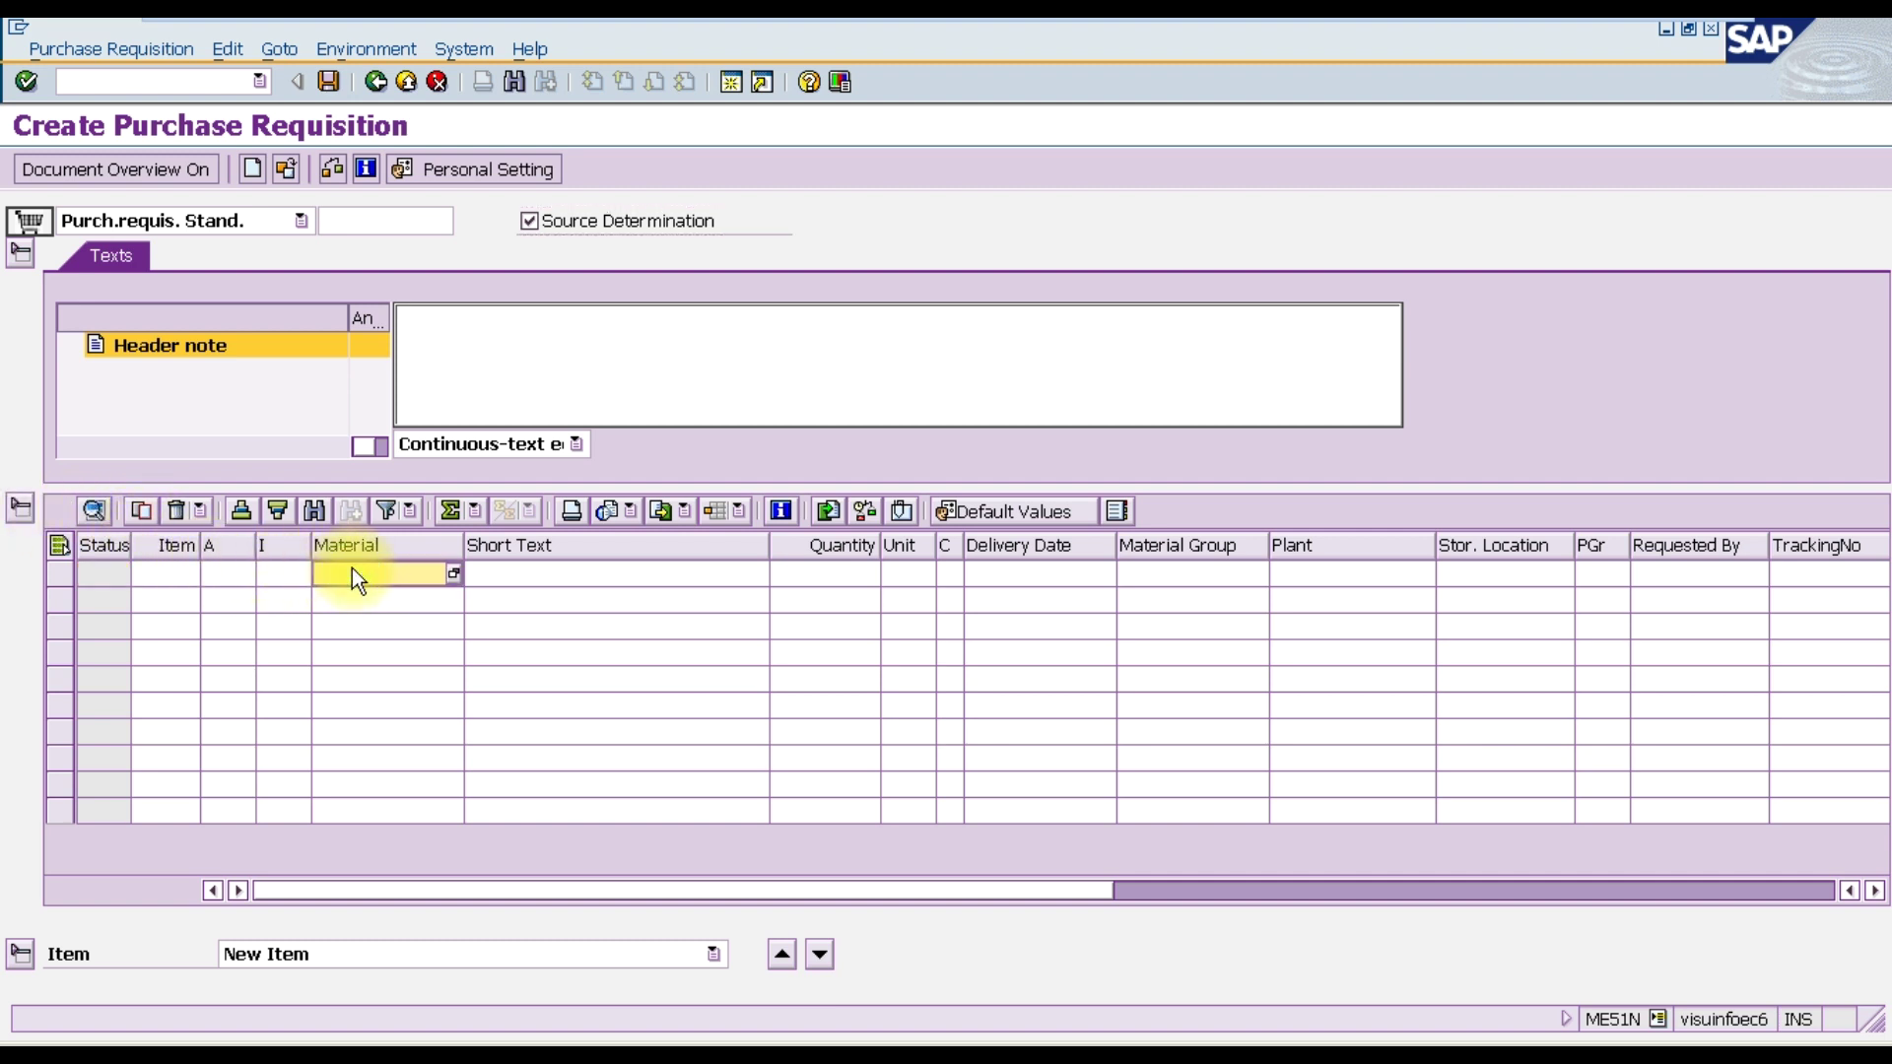
left_click(453, 574)
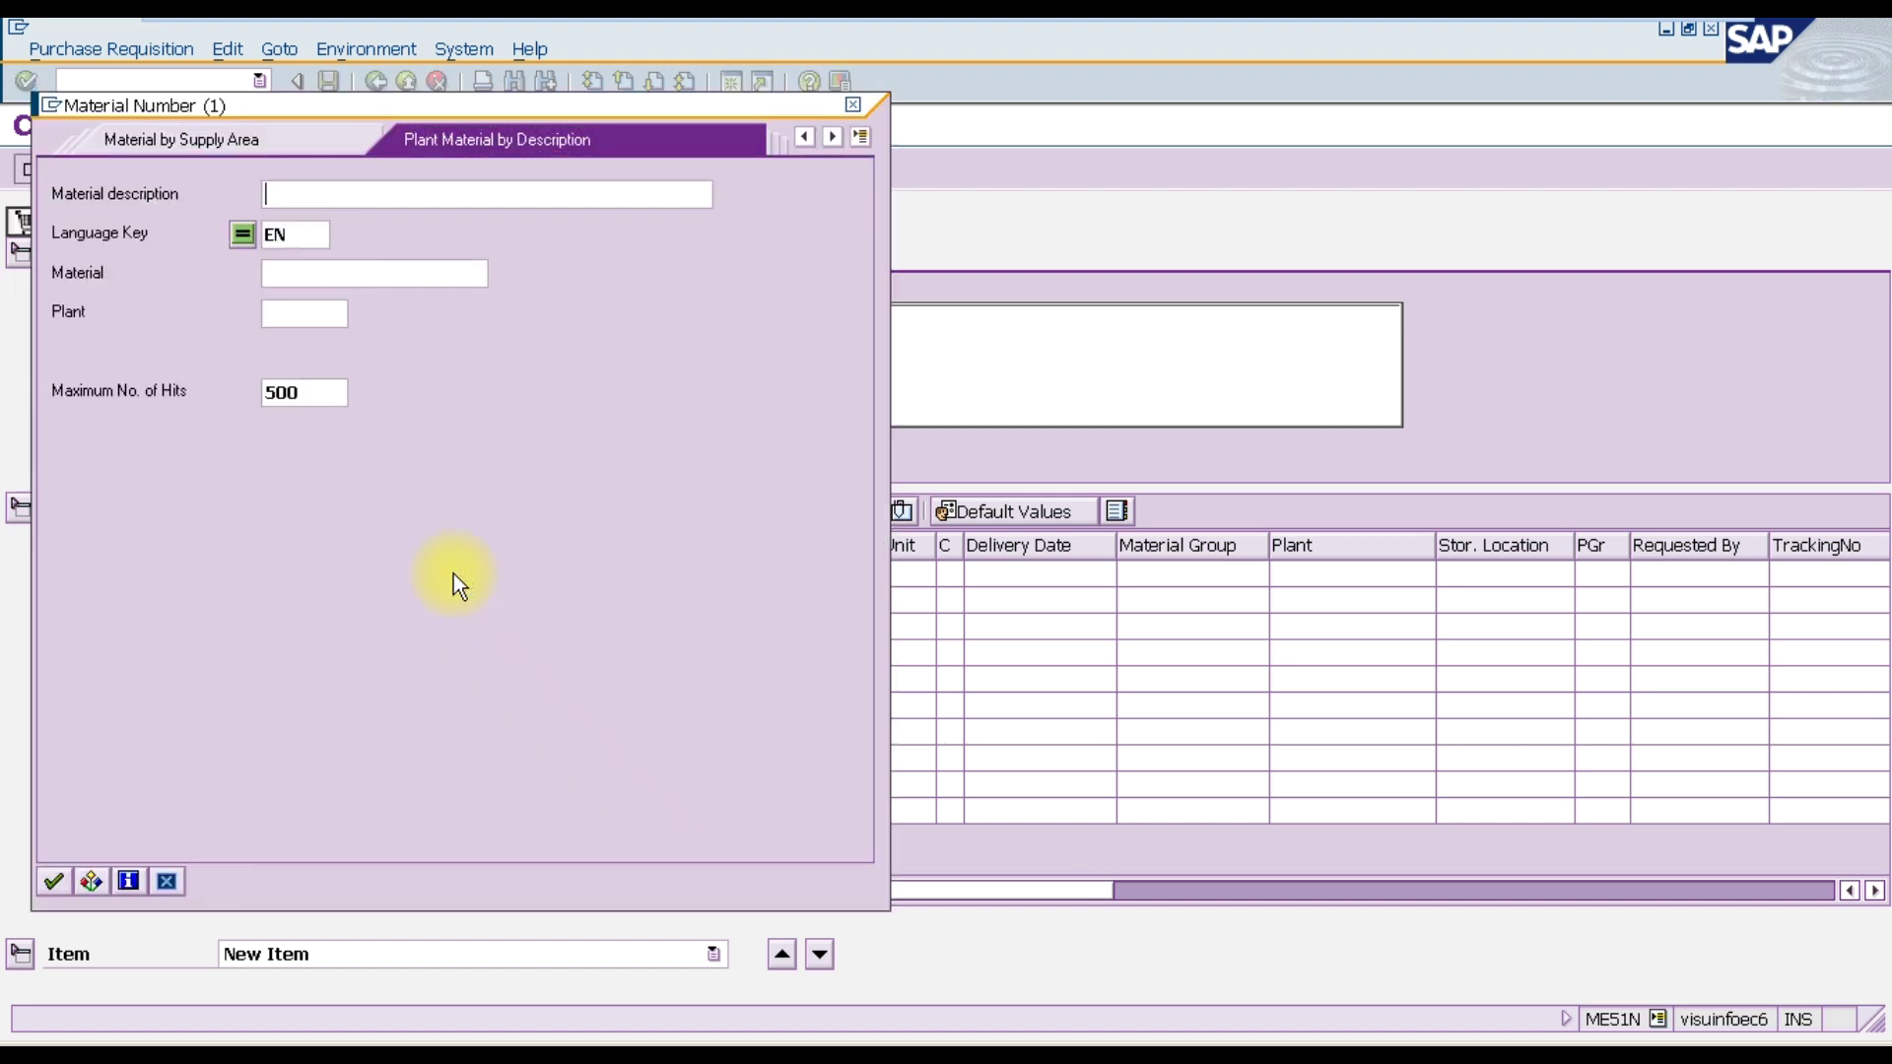
key("Tab")
key("Tab")
key("Tab")
type("MD")
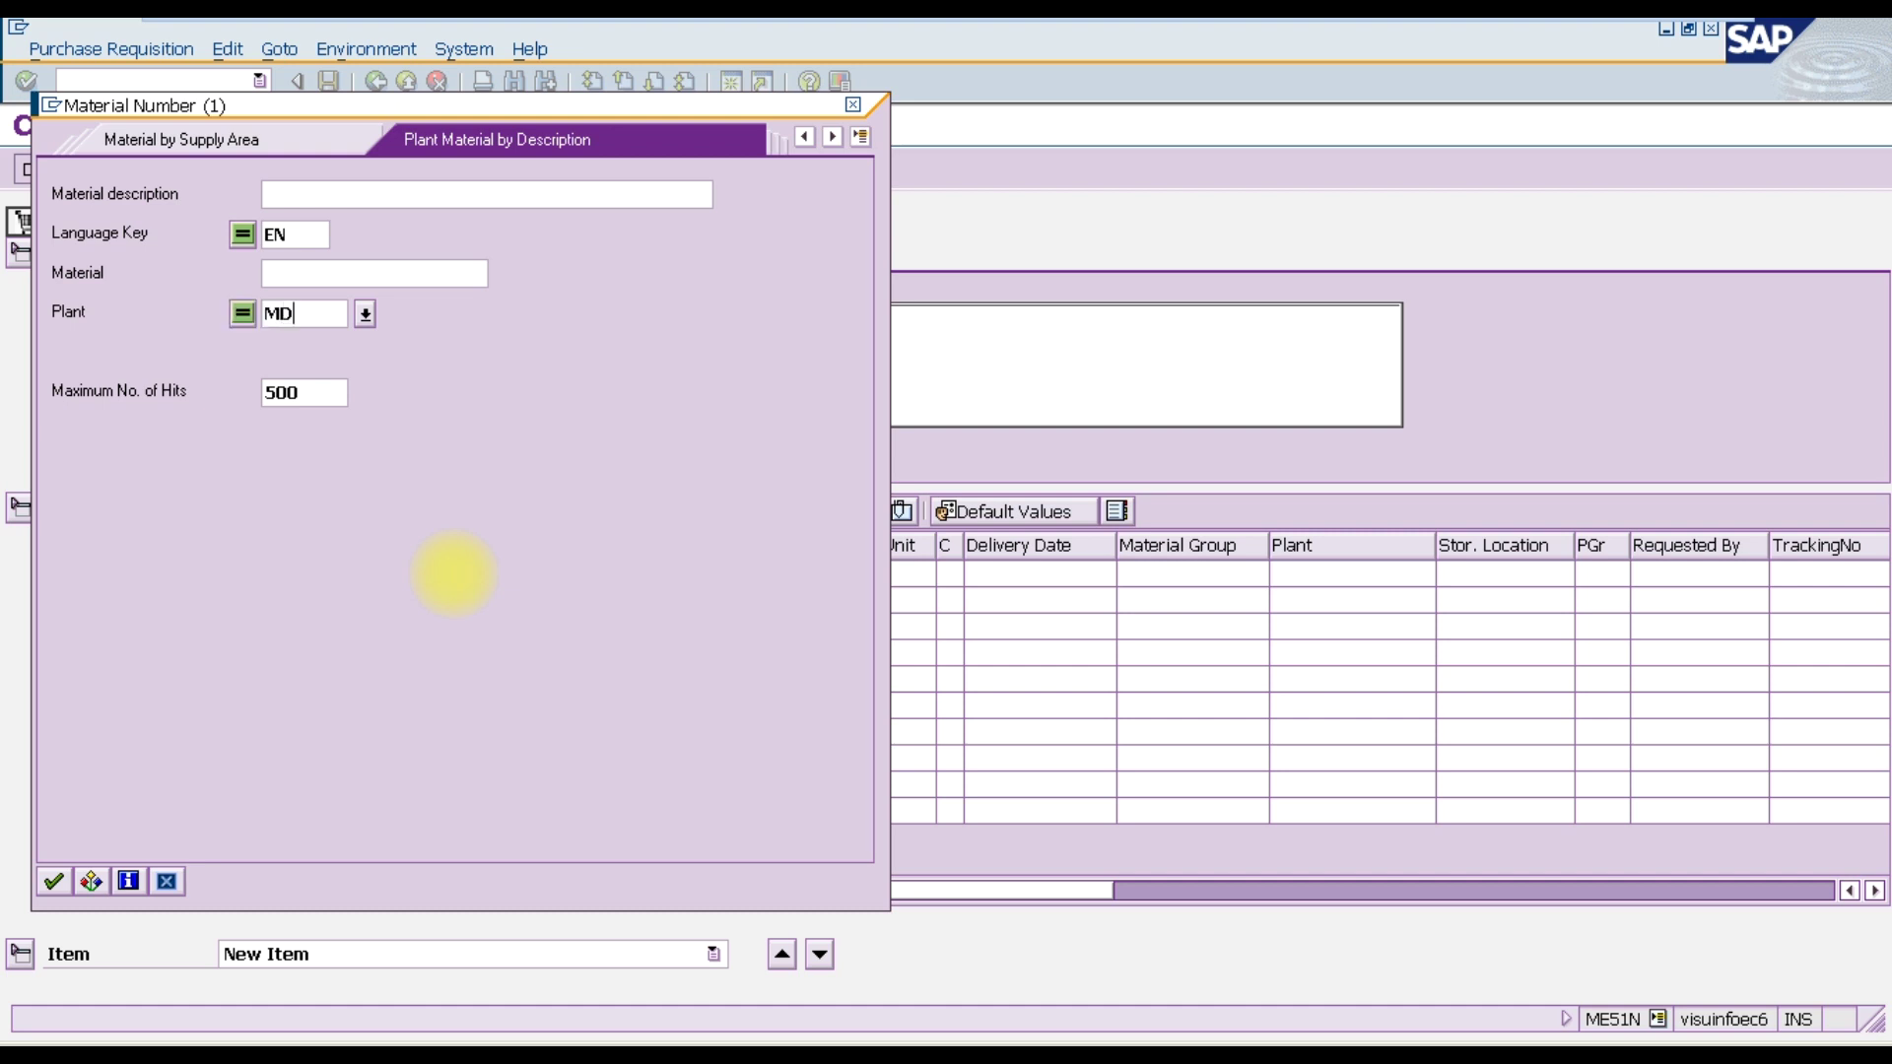
type("12")
key("shift+Tab")
key("Return")
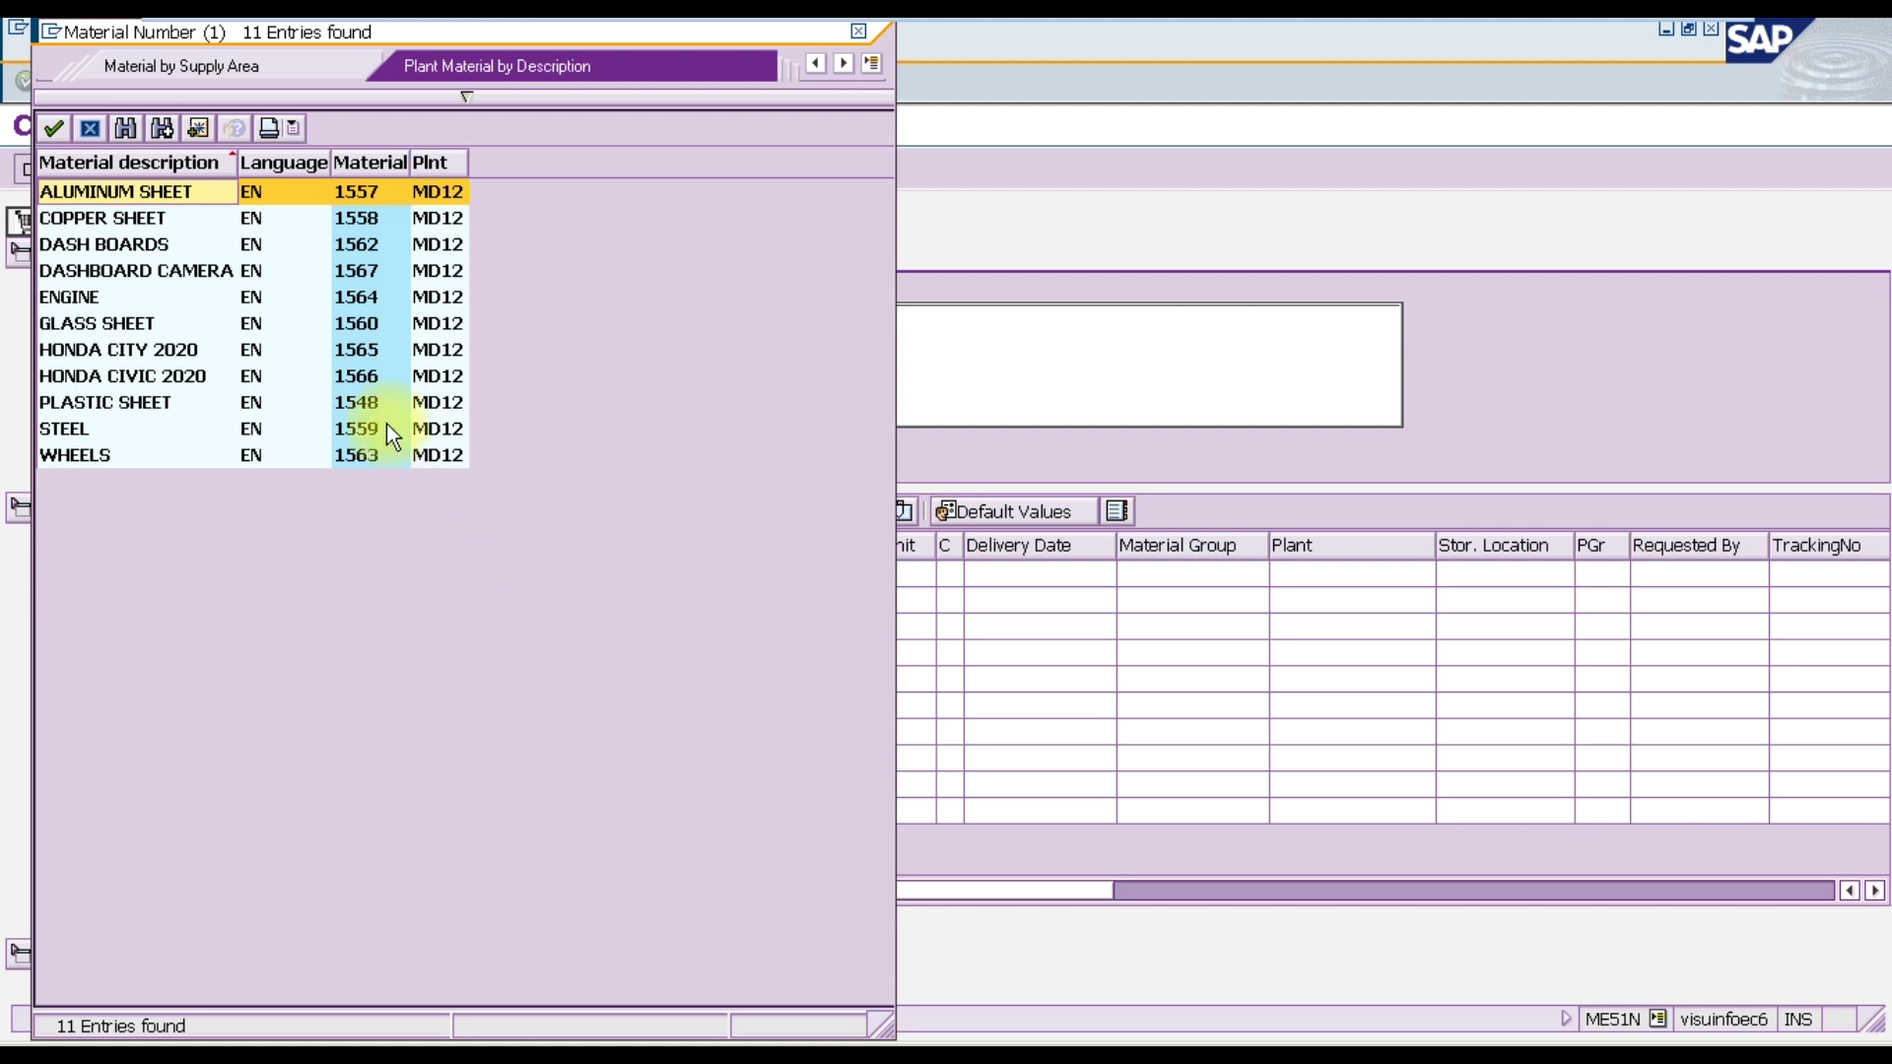
left_click(387, 165)
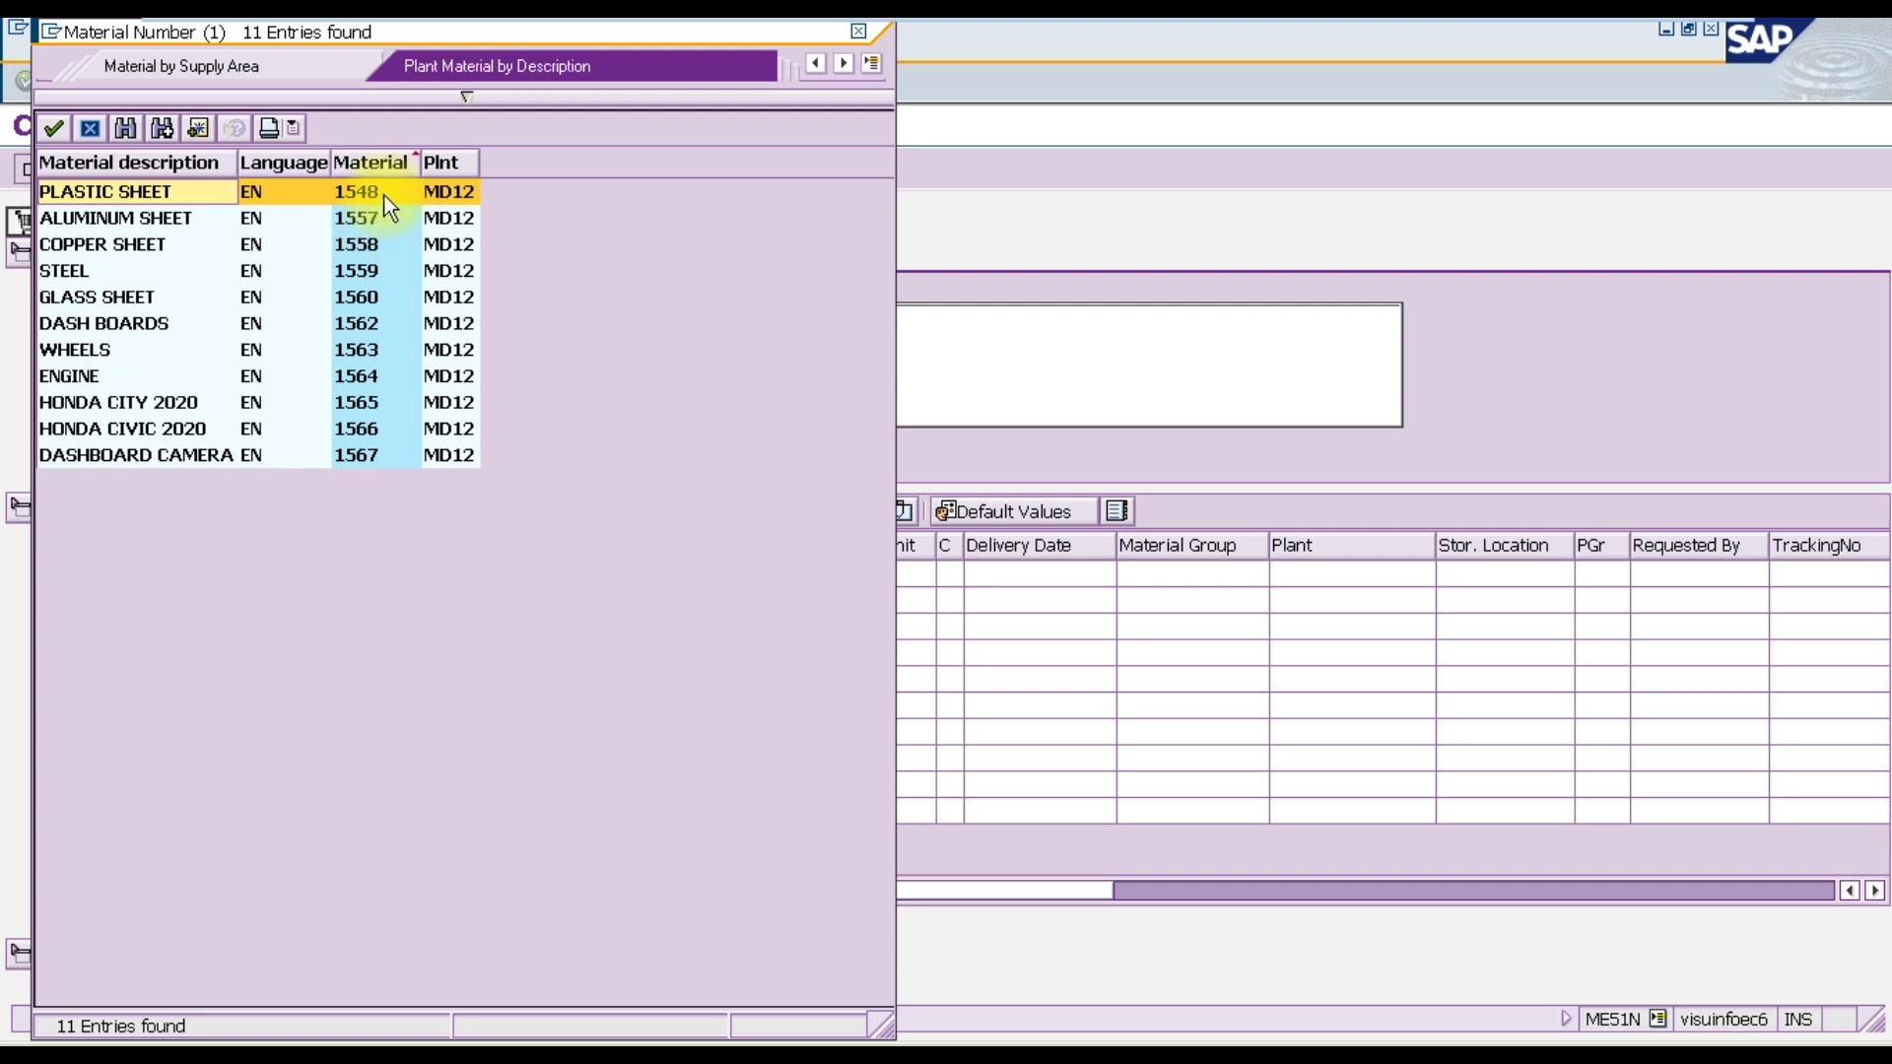
double_click(384, 195)
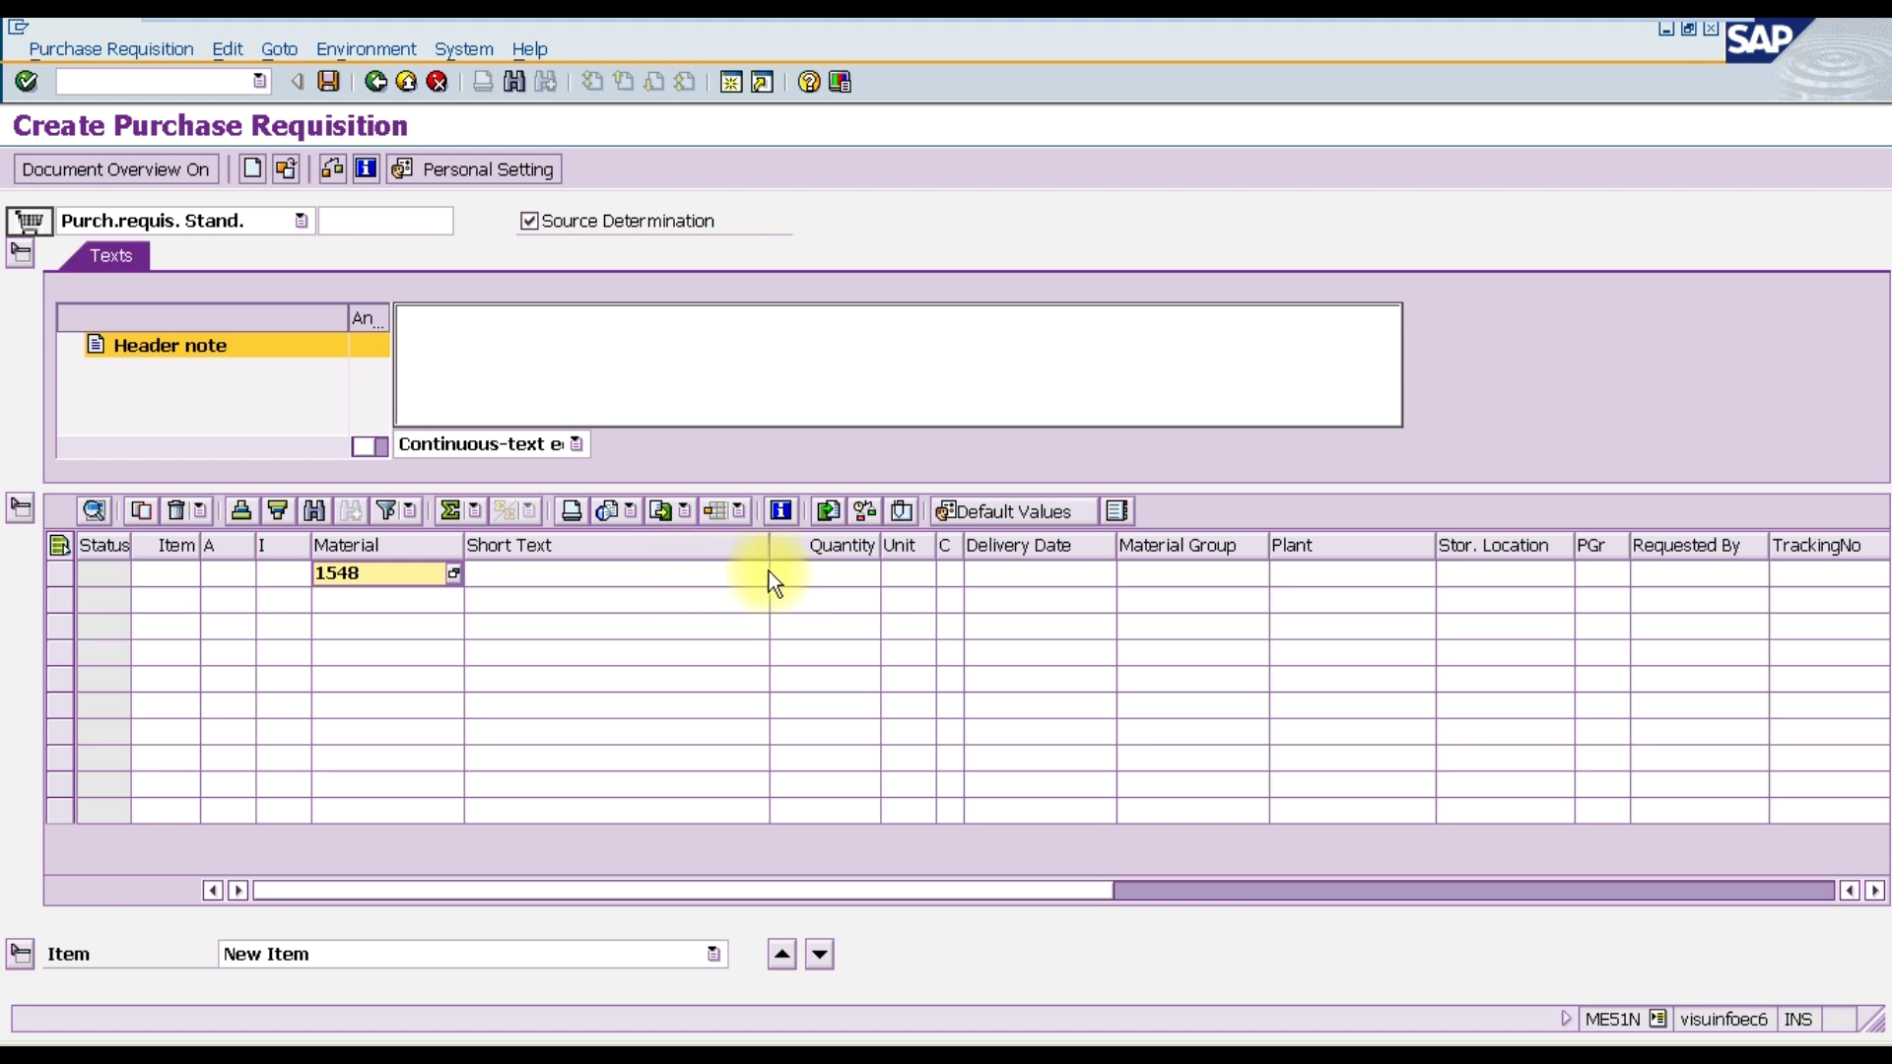
- Give item 10 quantity 1000, plant MD12 and purchasing group M1, then validate the row
left_click(801, 574)
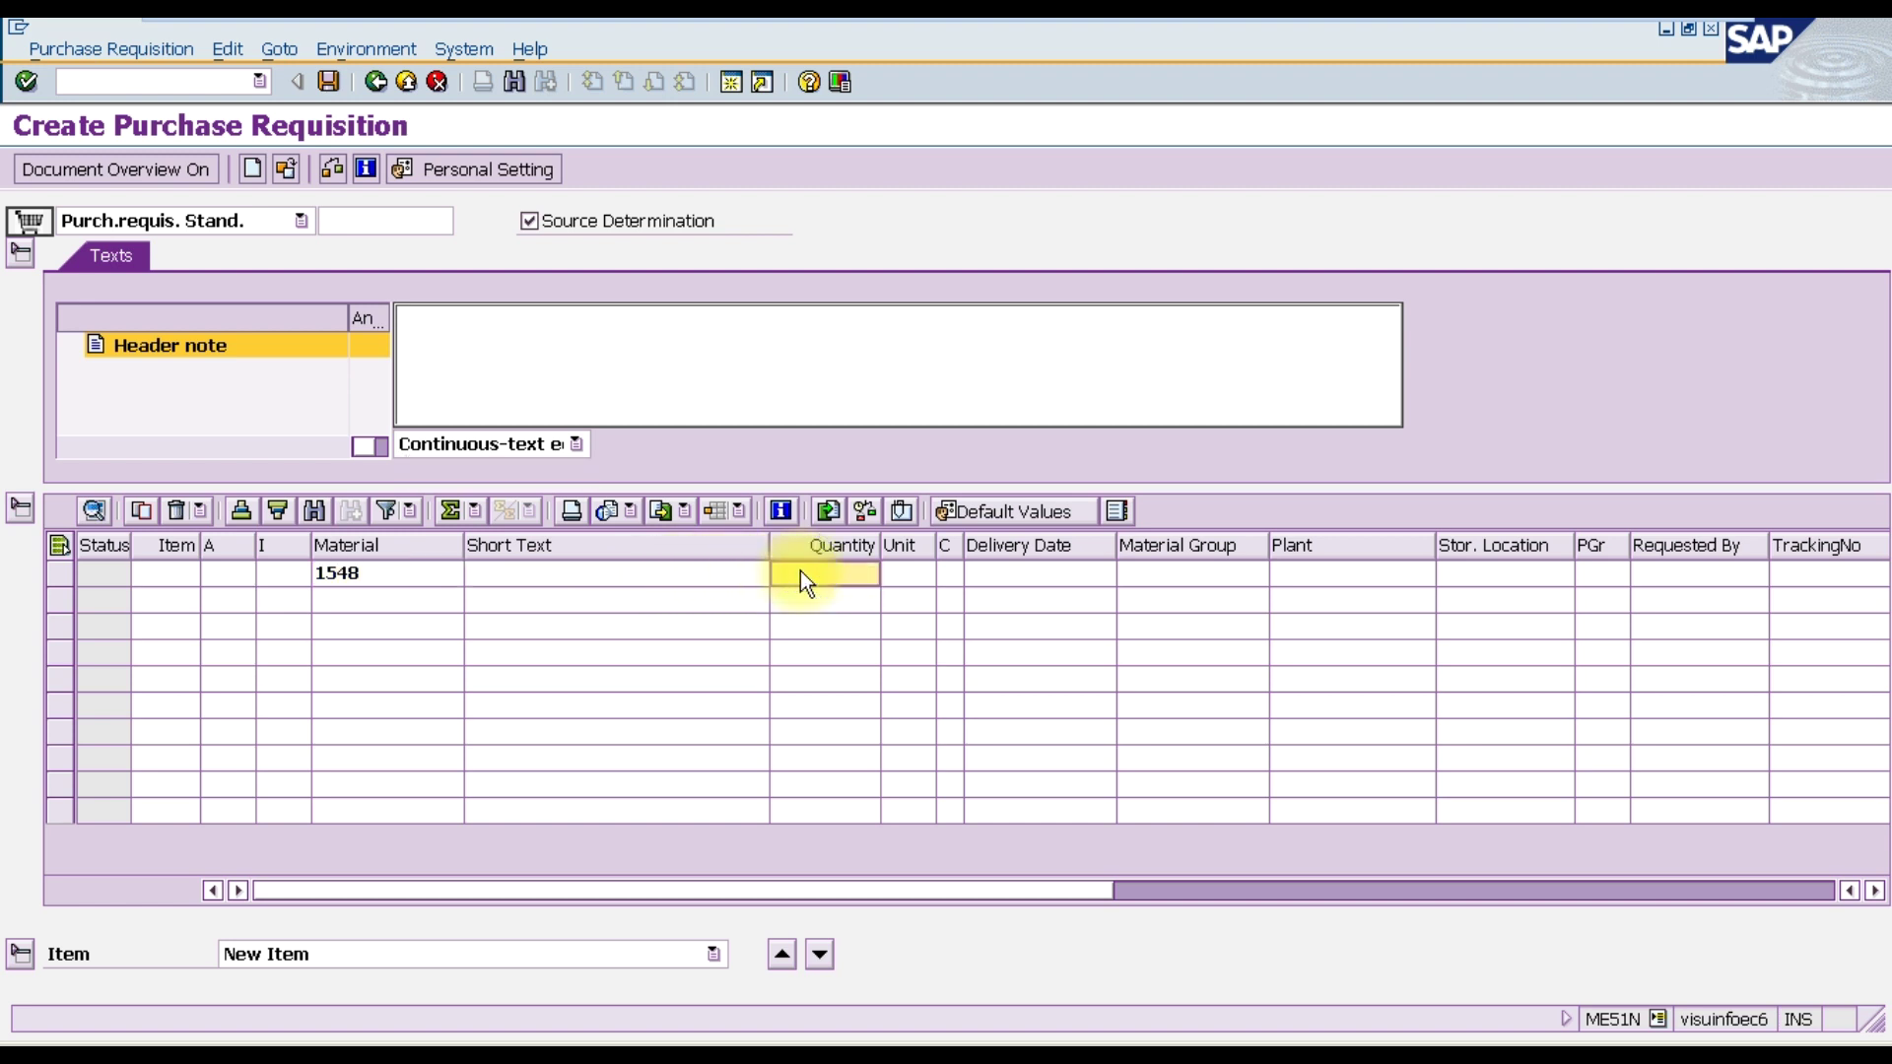
type("1000")
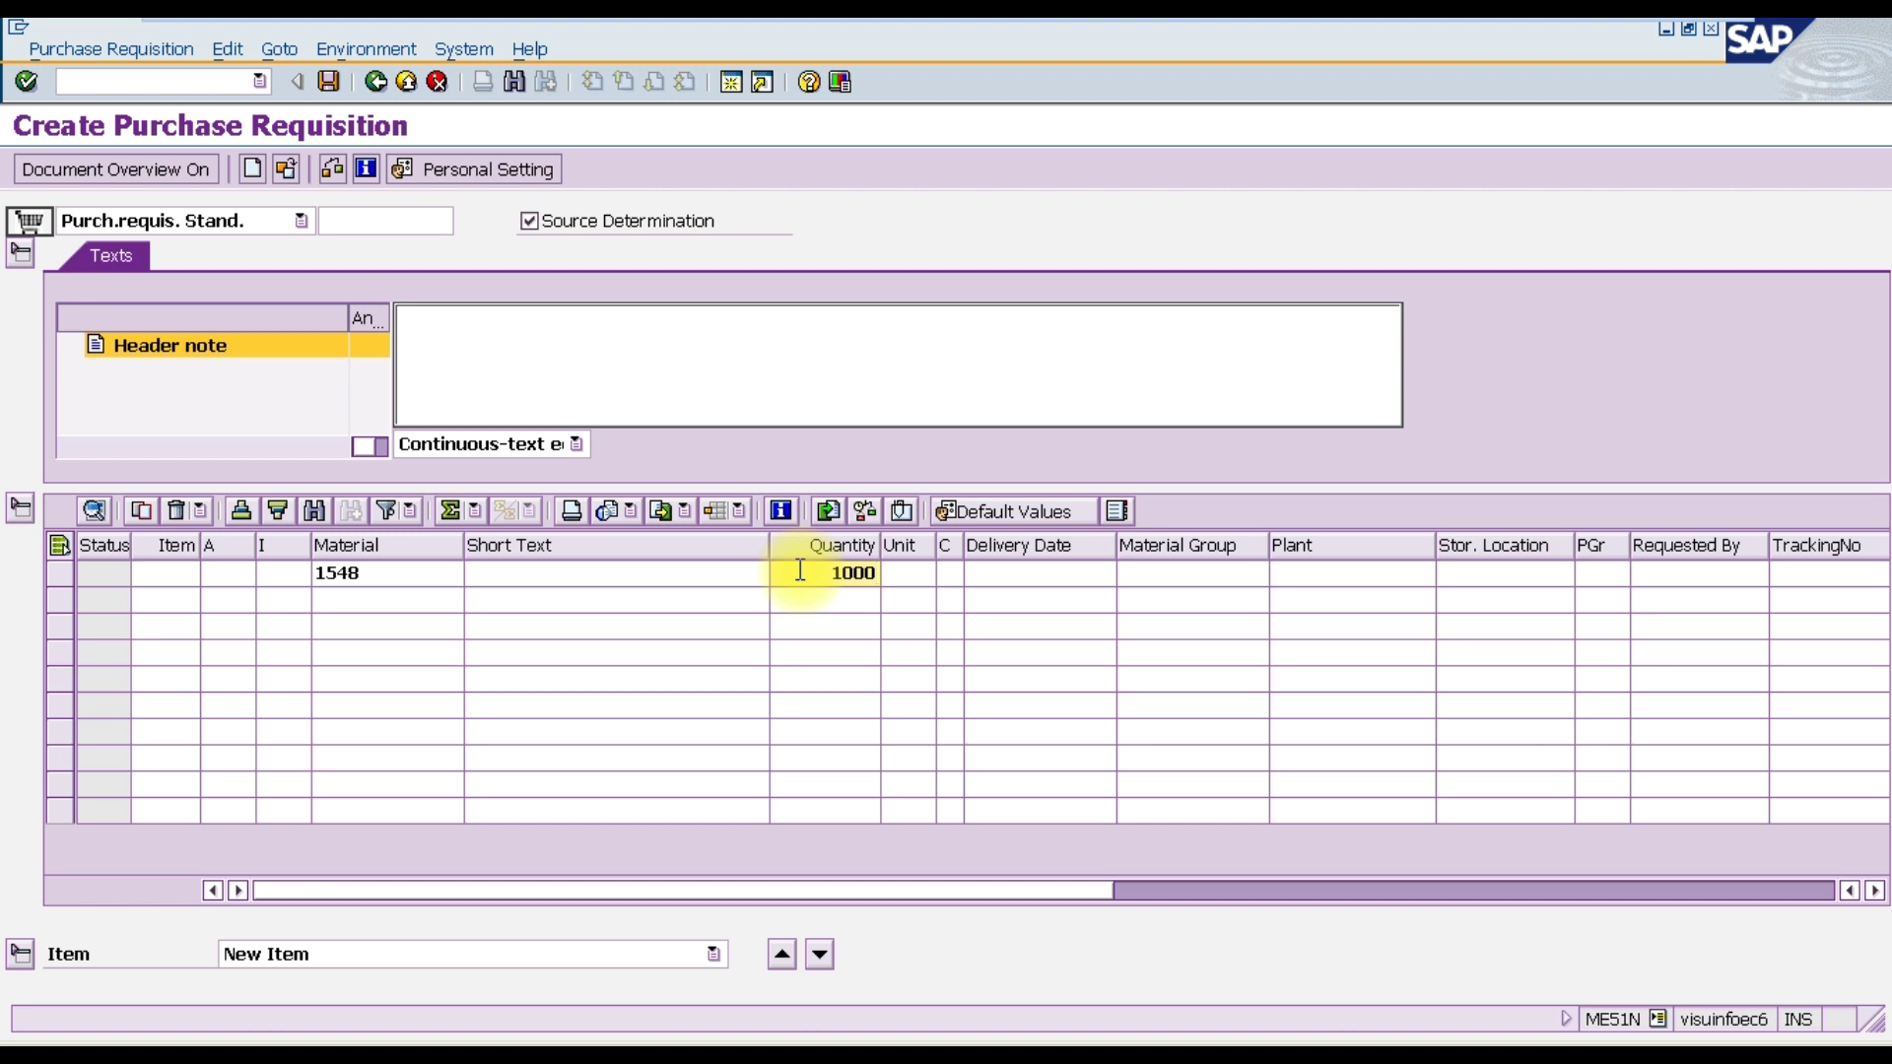
key("Tab")
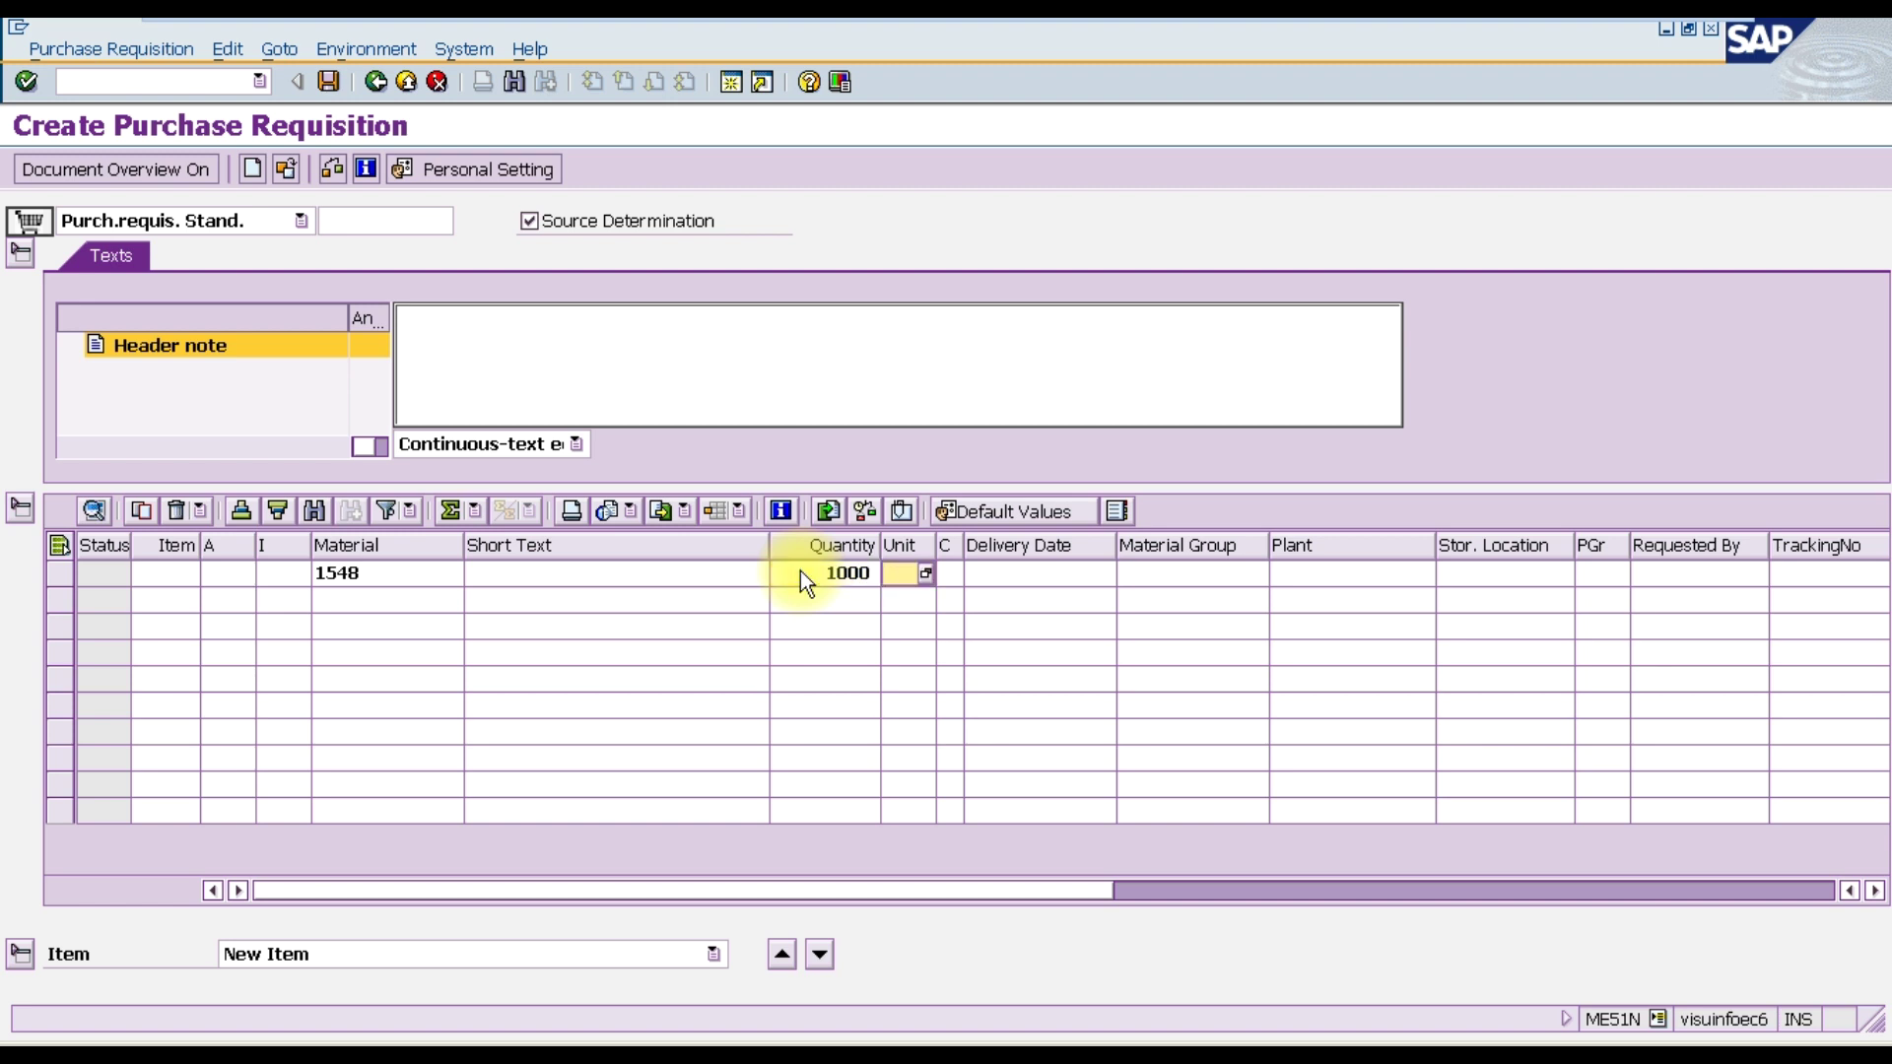
key("Tab")
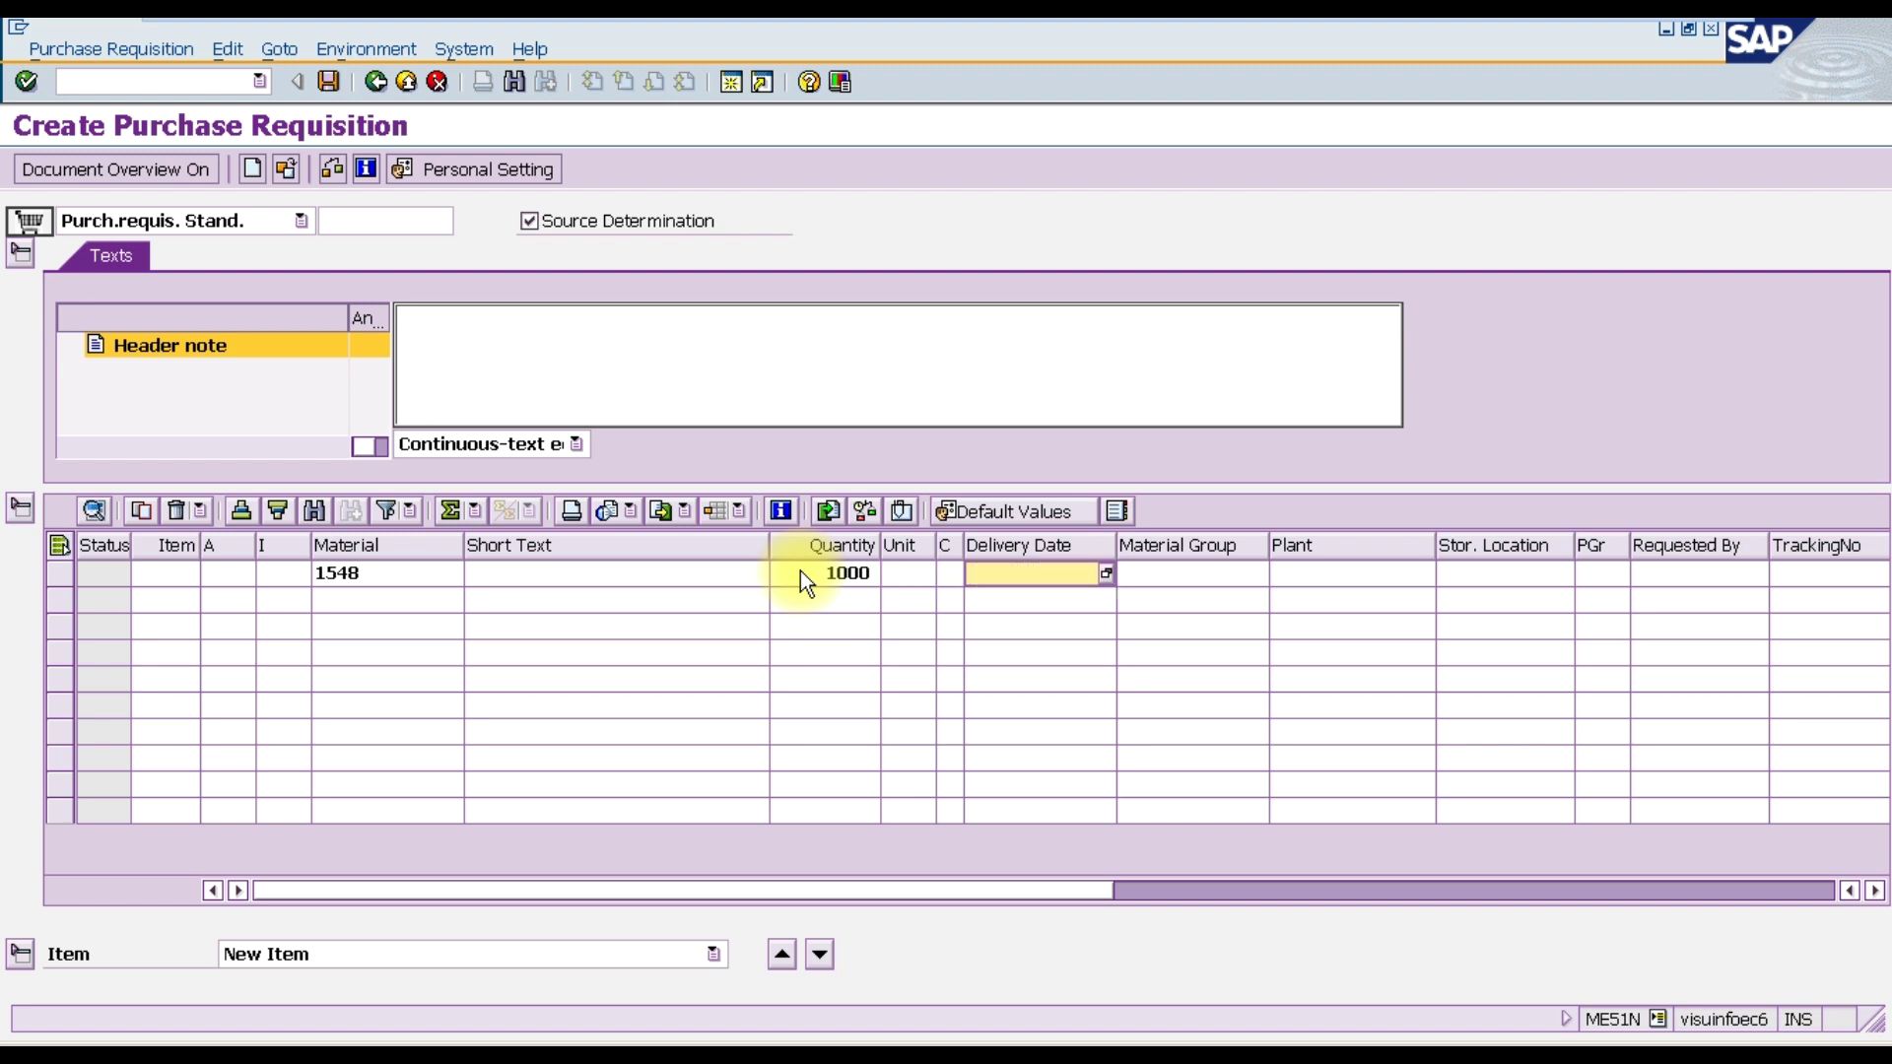
key("Tab")
key("Tab")
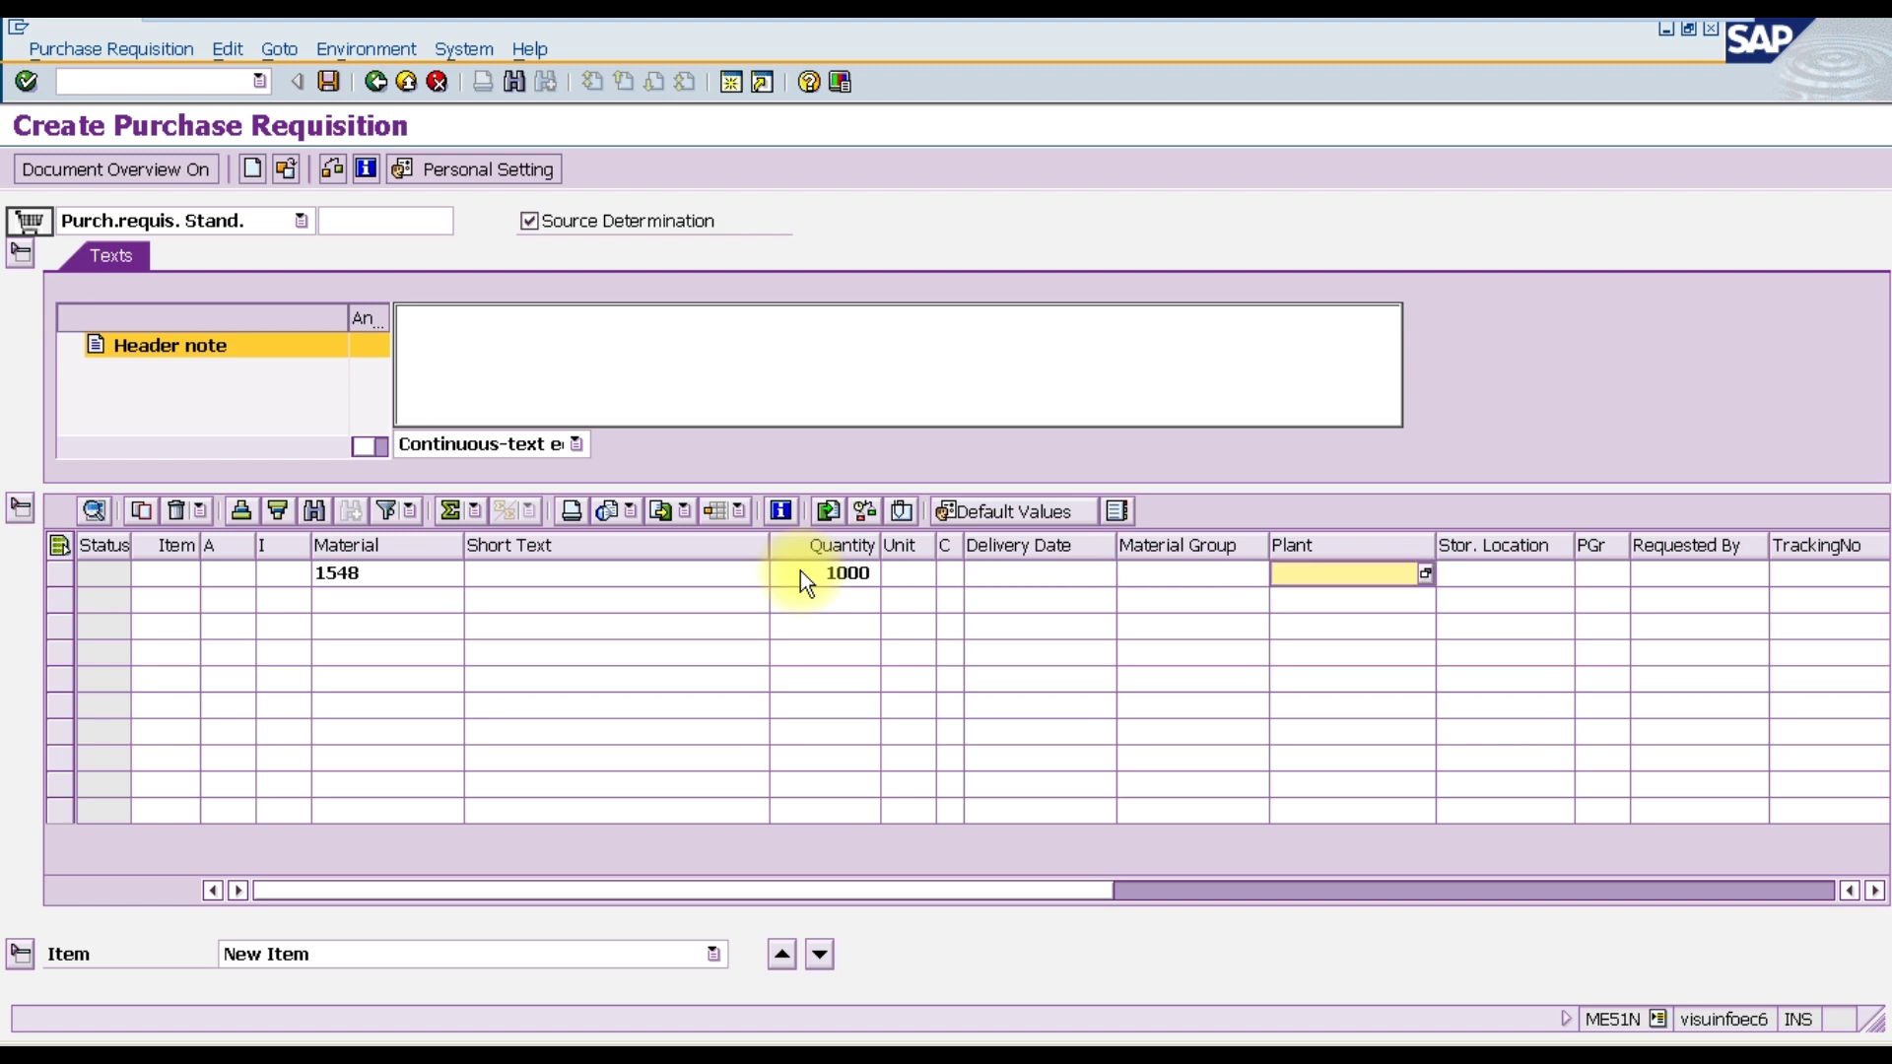
type("MD")
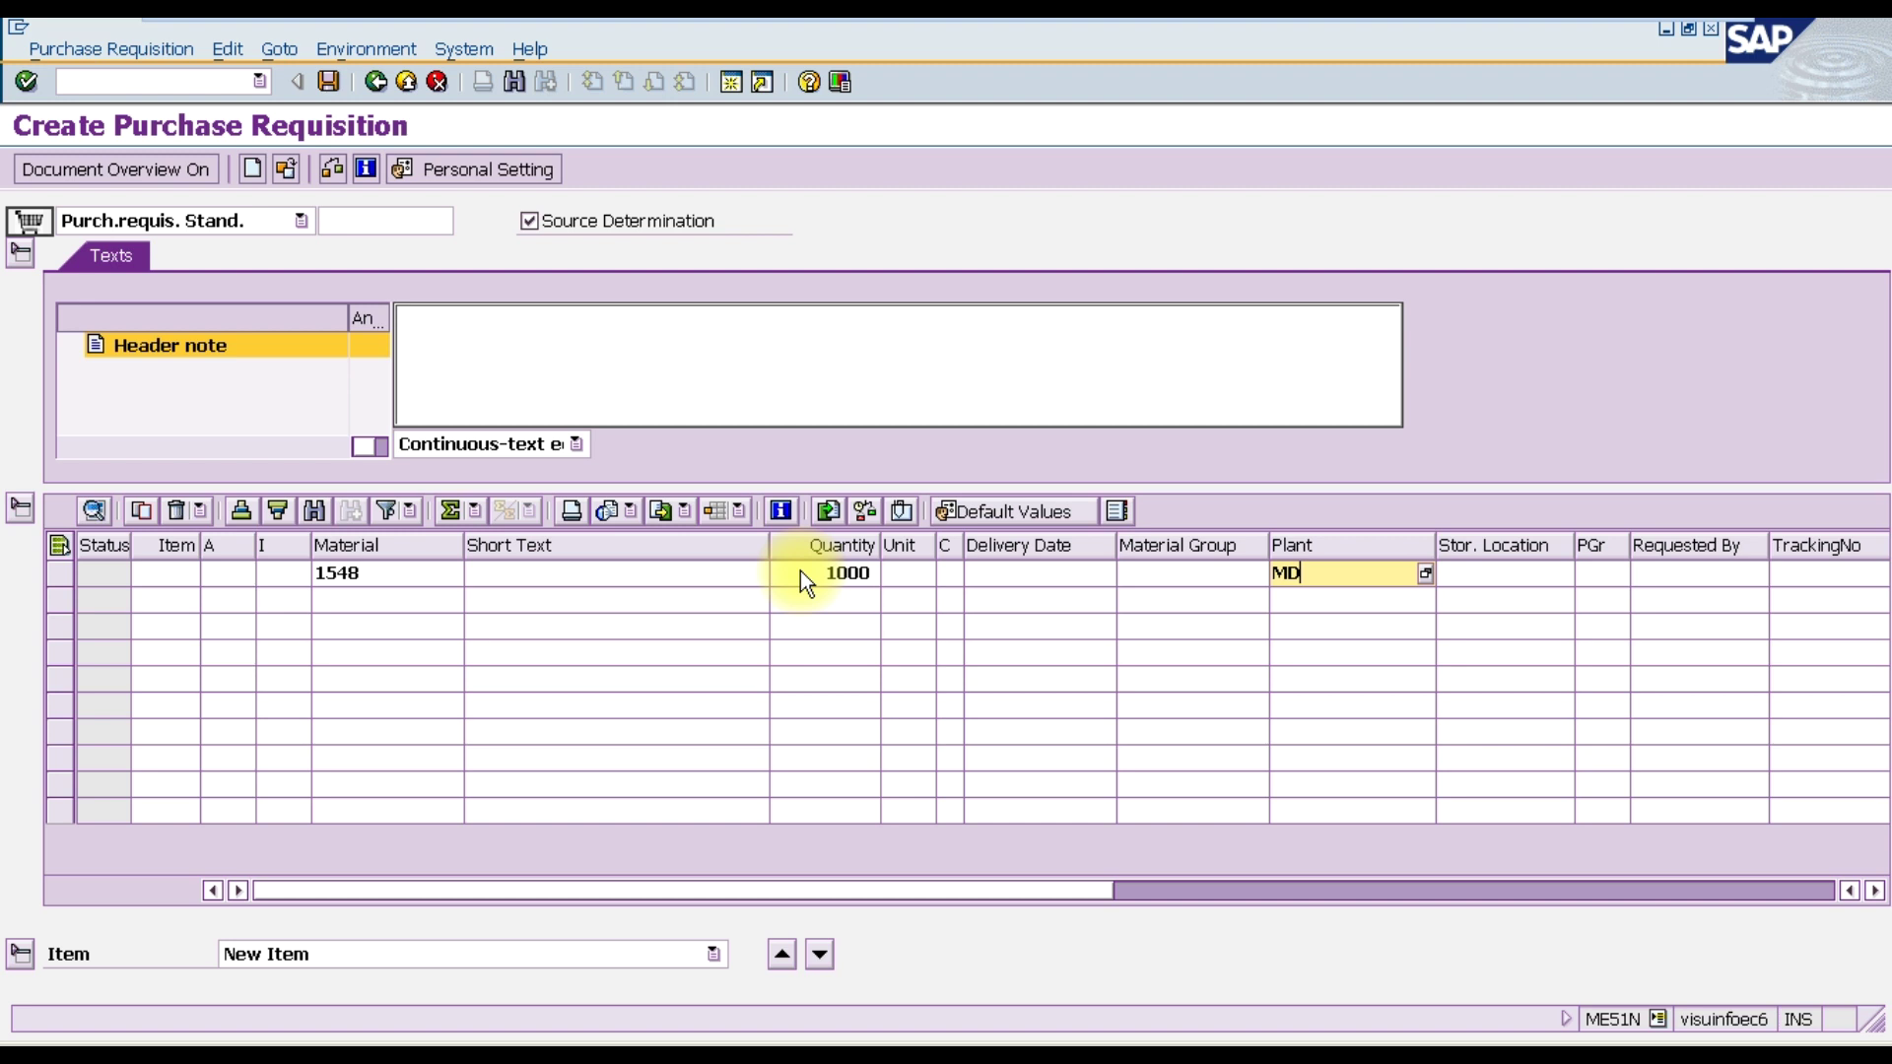
type("12")
key("Tab")
key("Tab")
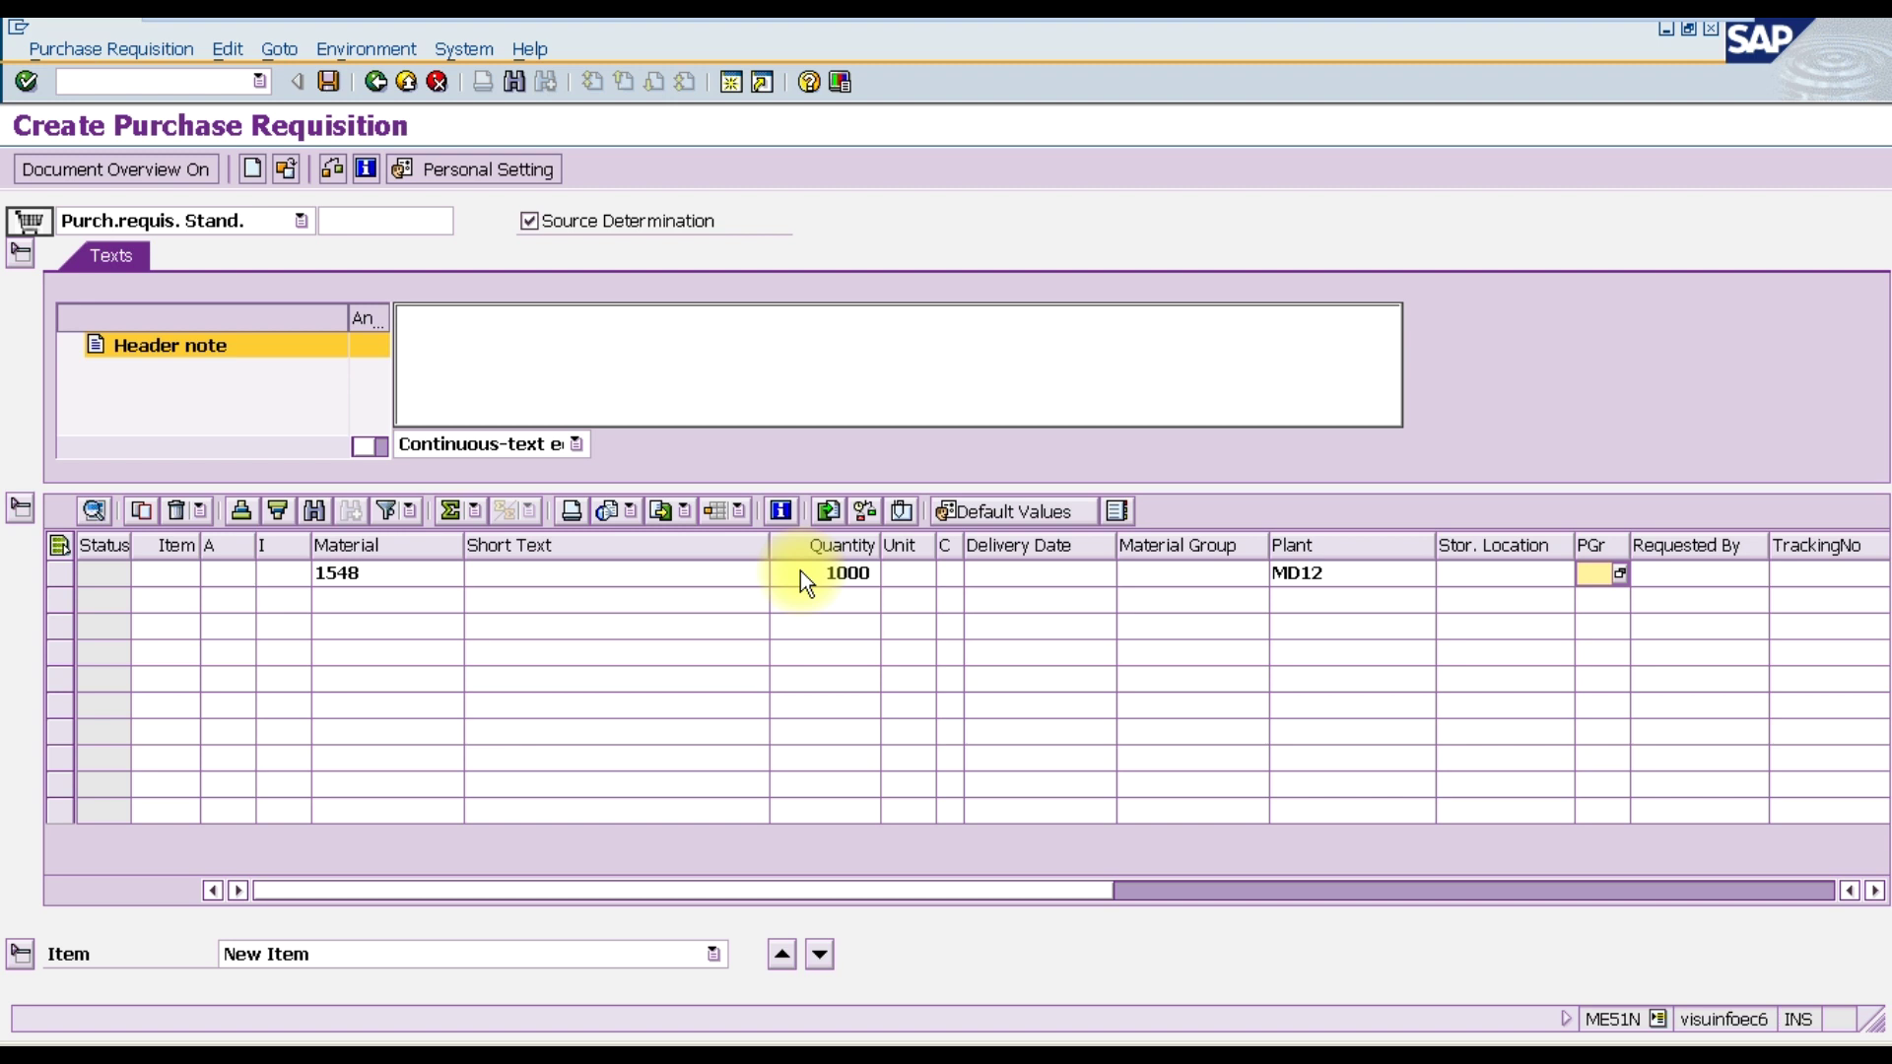
type("M1")
key("Return")
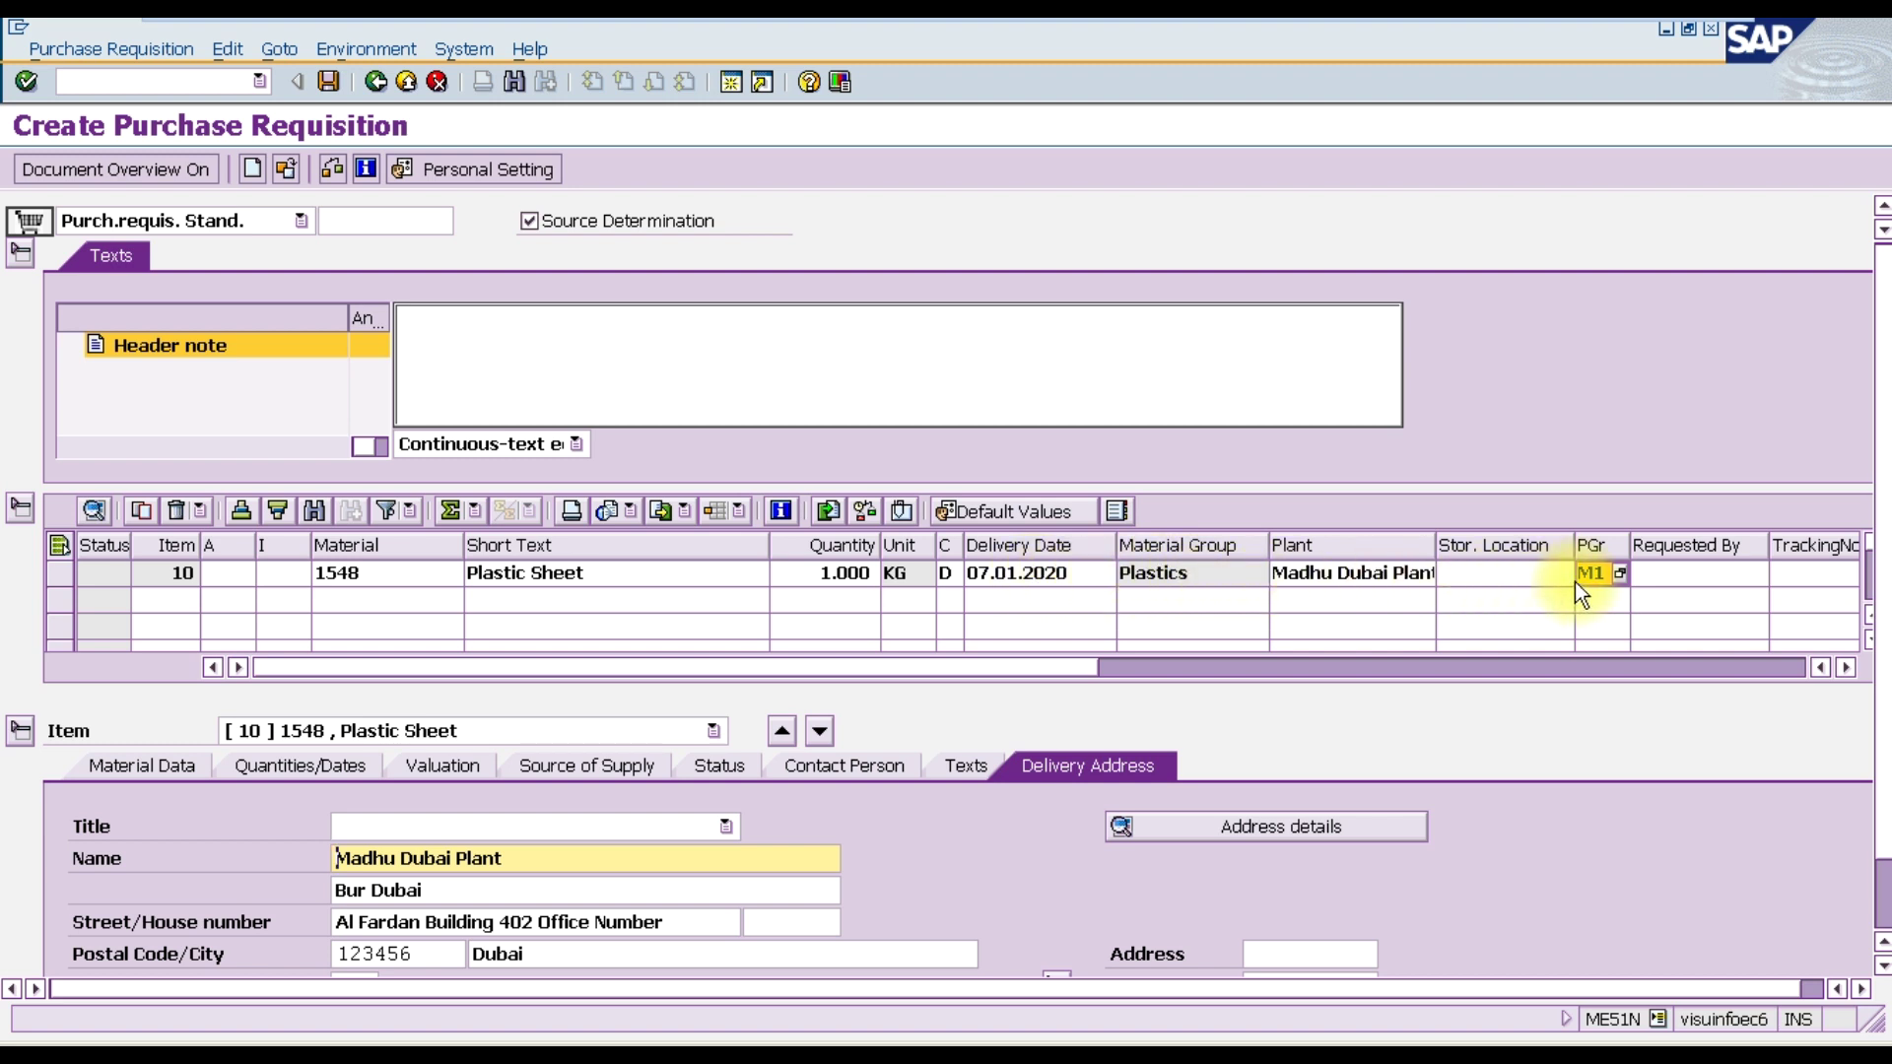
- Add item 20 as material 1557, 500 KG at plant md12, then show item 10's details
left_click(358, 601)
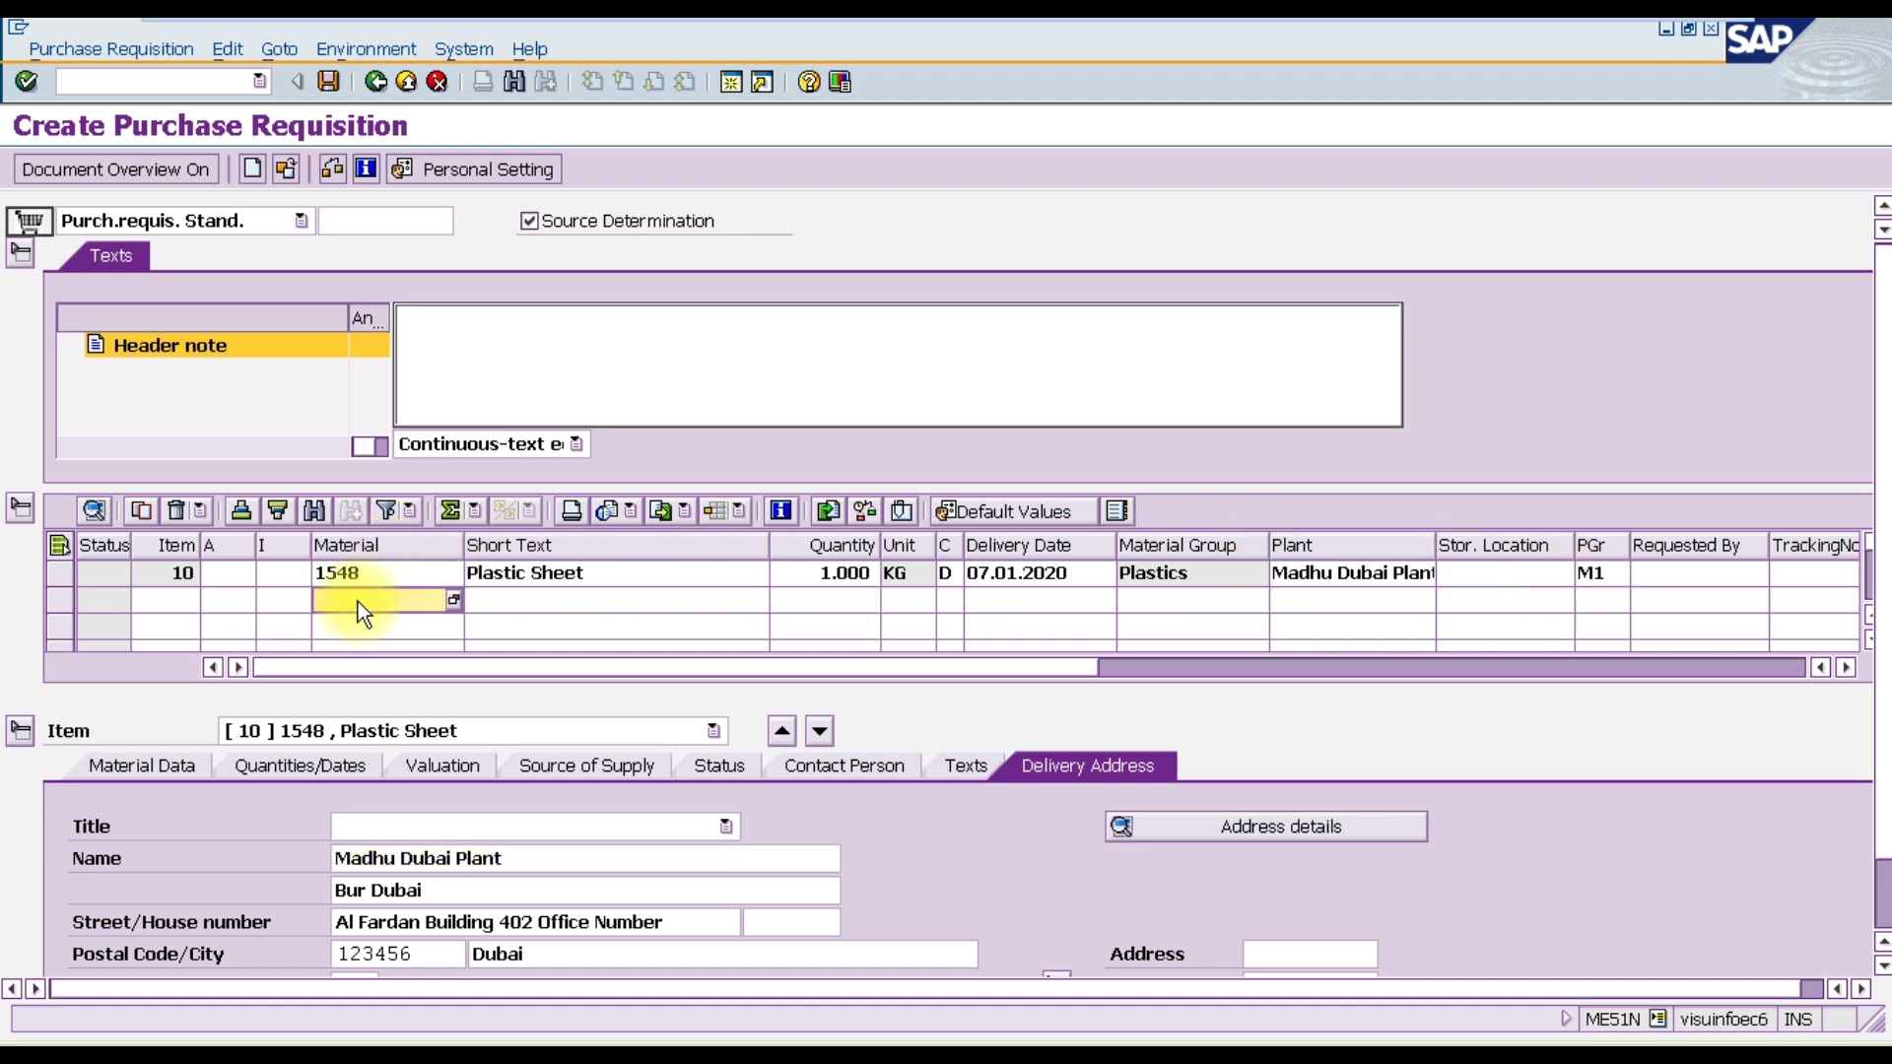
type("1557")
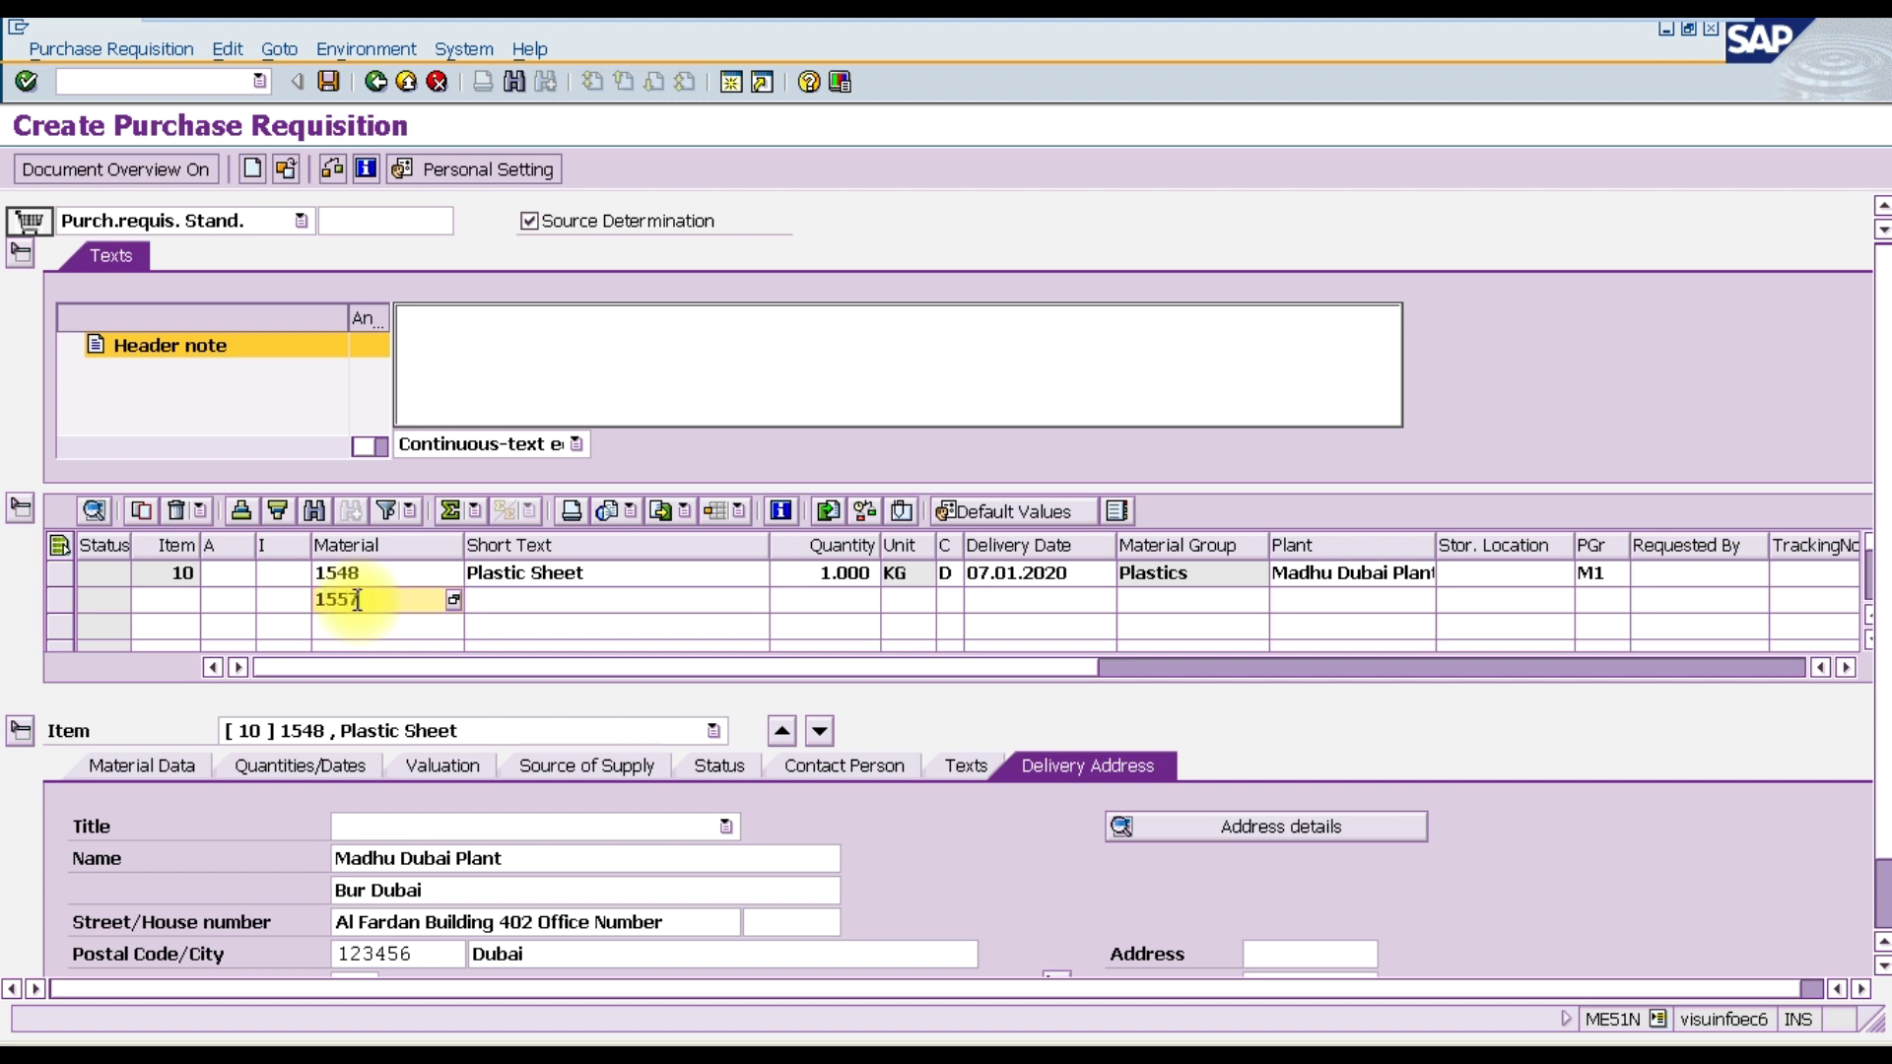
key("Tab")
key("Tab")
type("500")
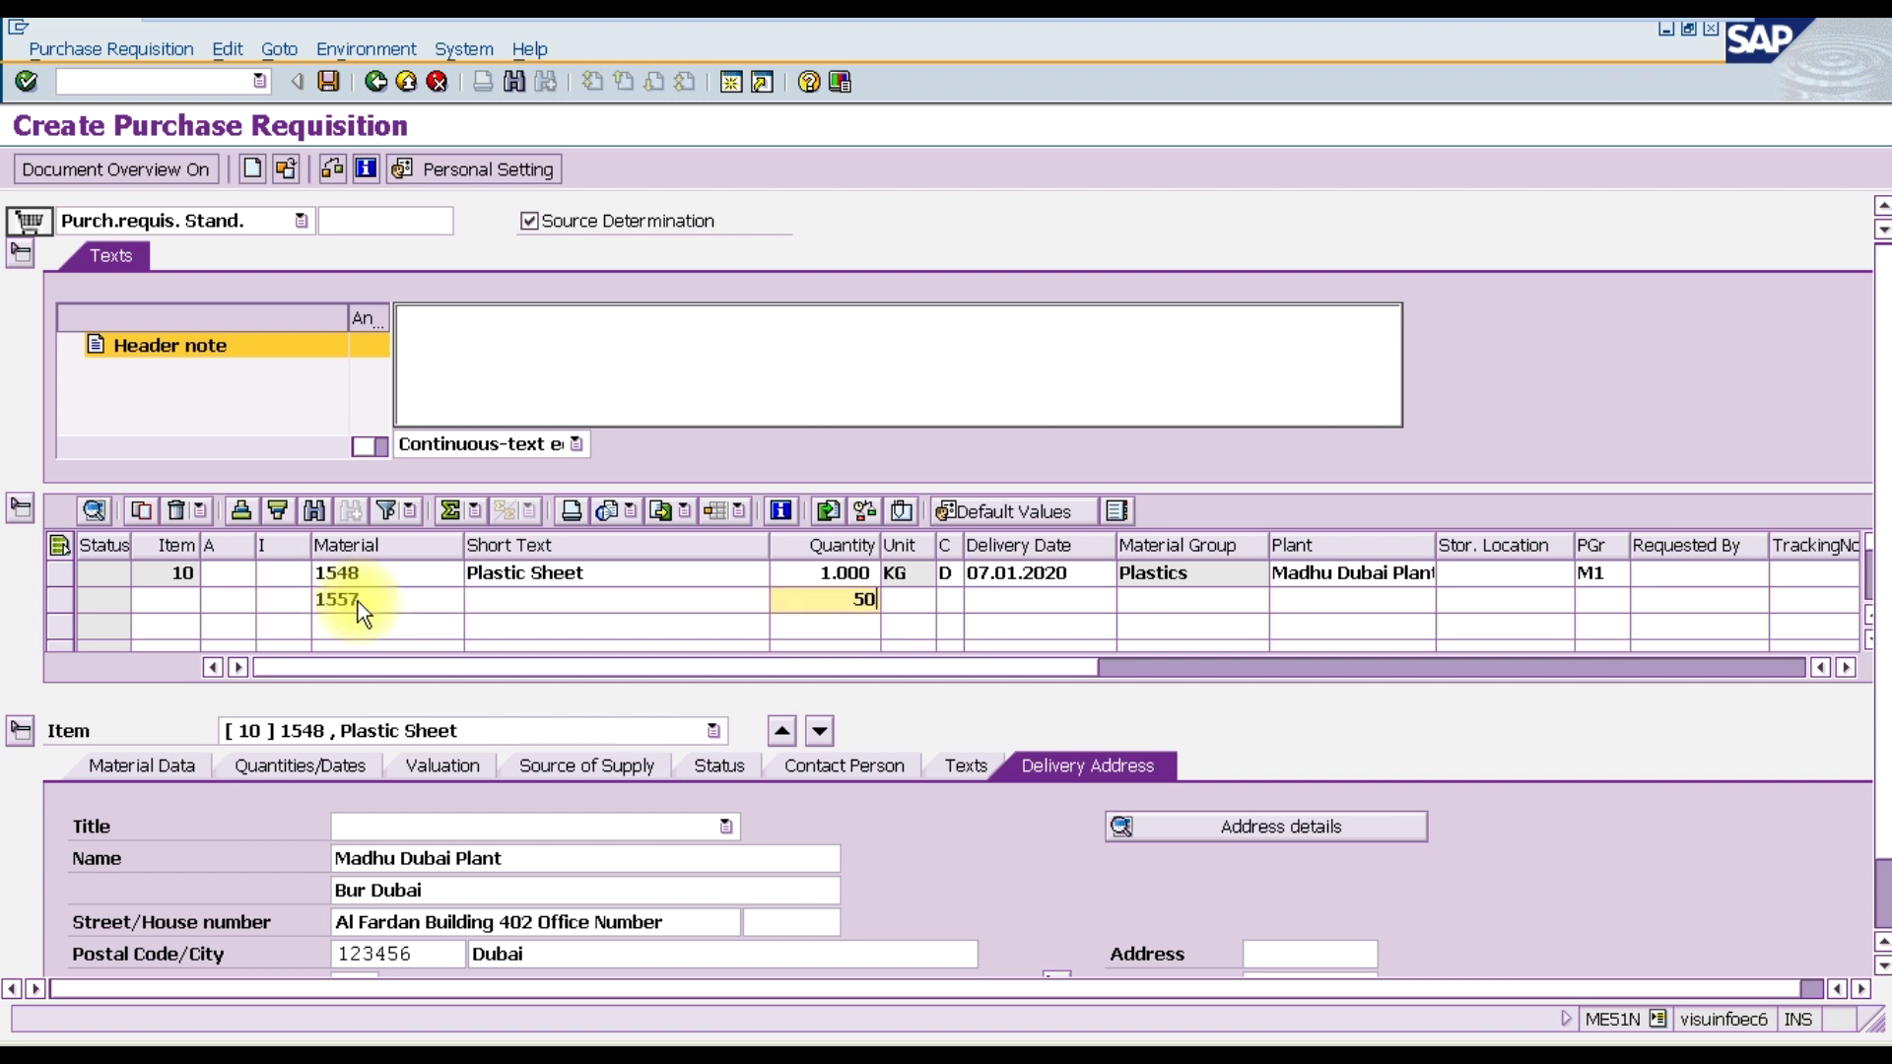
key("Tab")
key("Tab")
key("Tab")
key("Tab")
key("Tab")
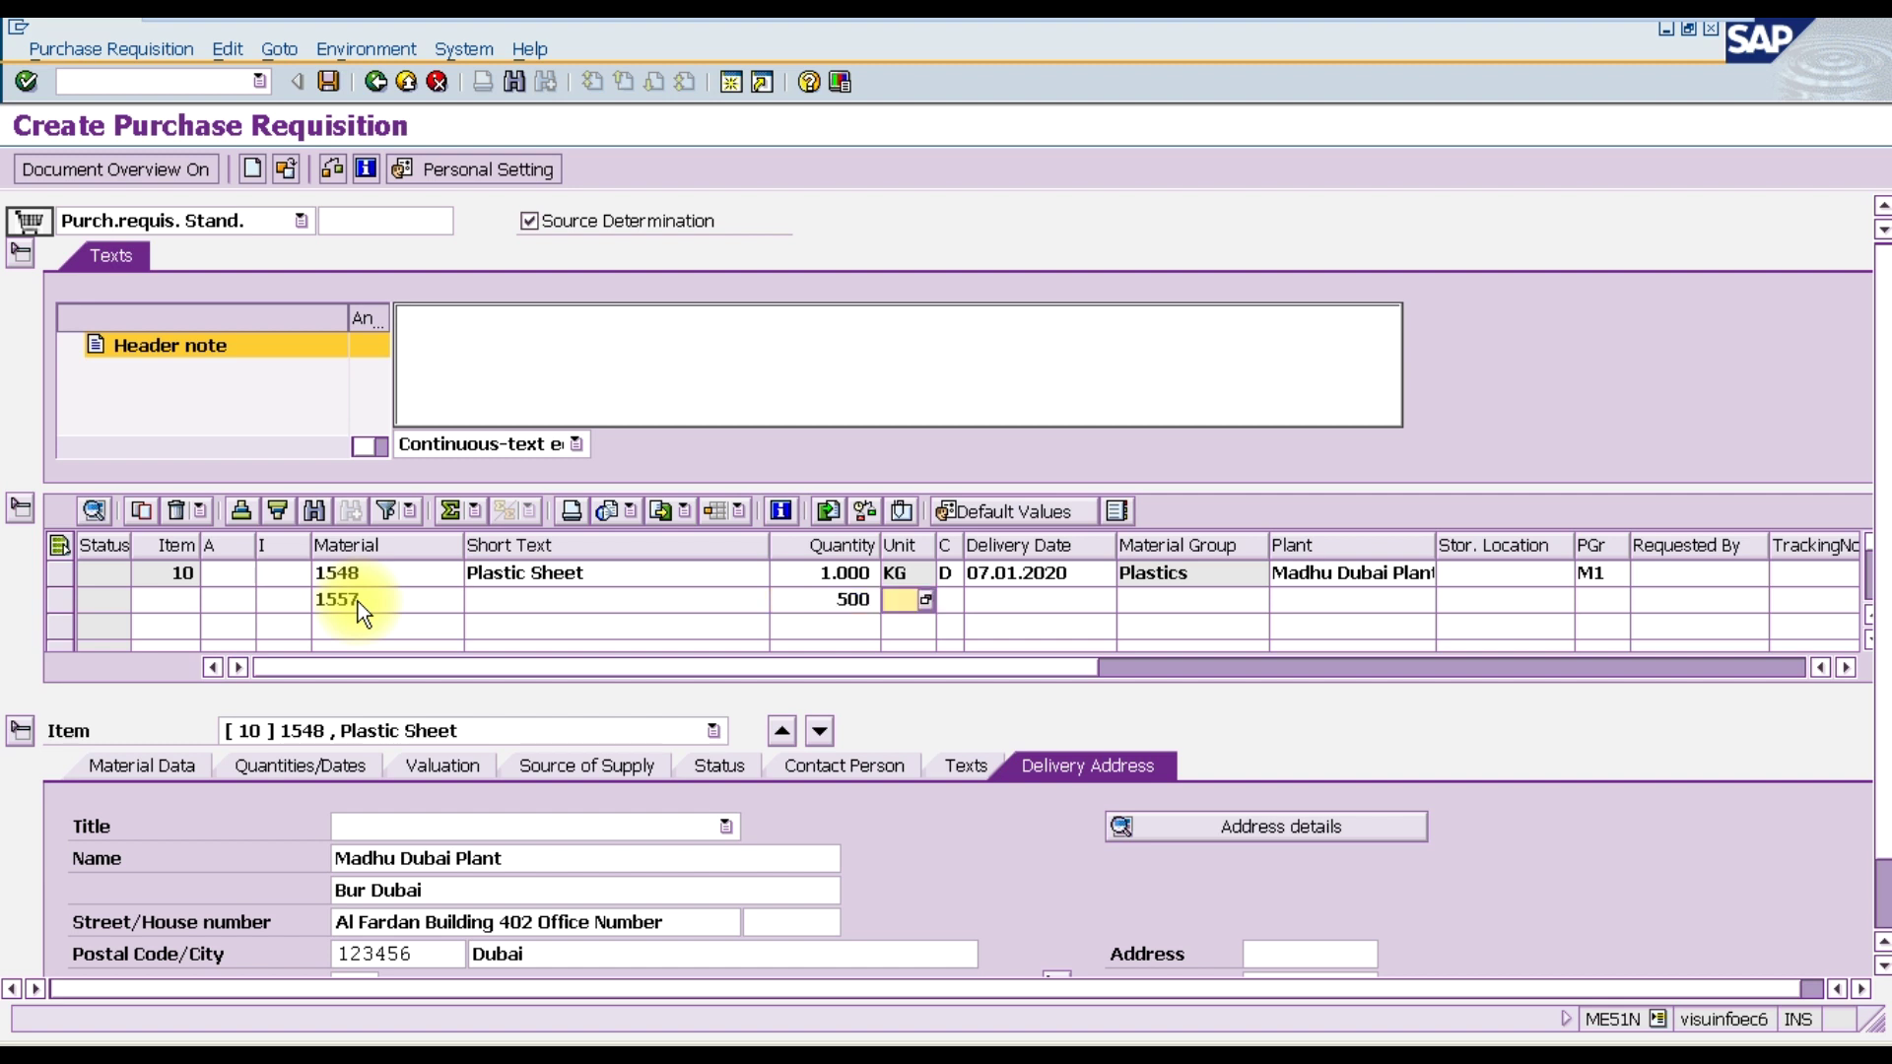
type("md12")
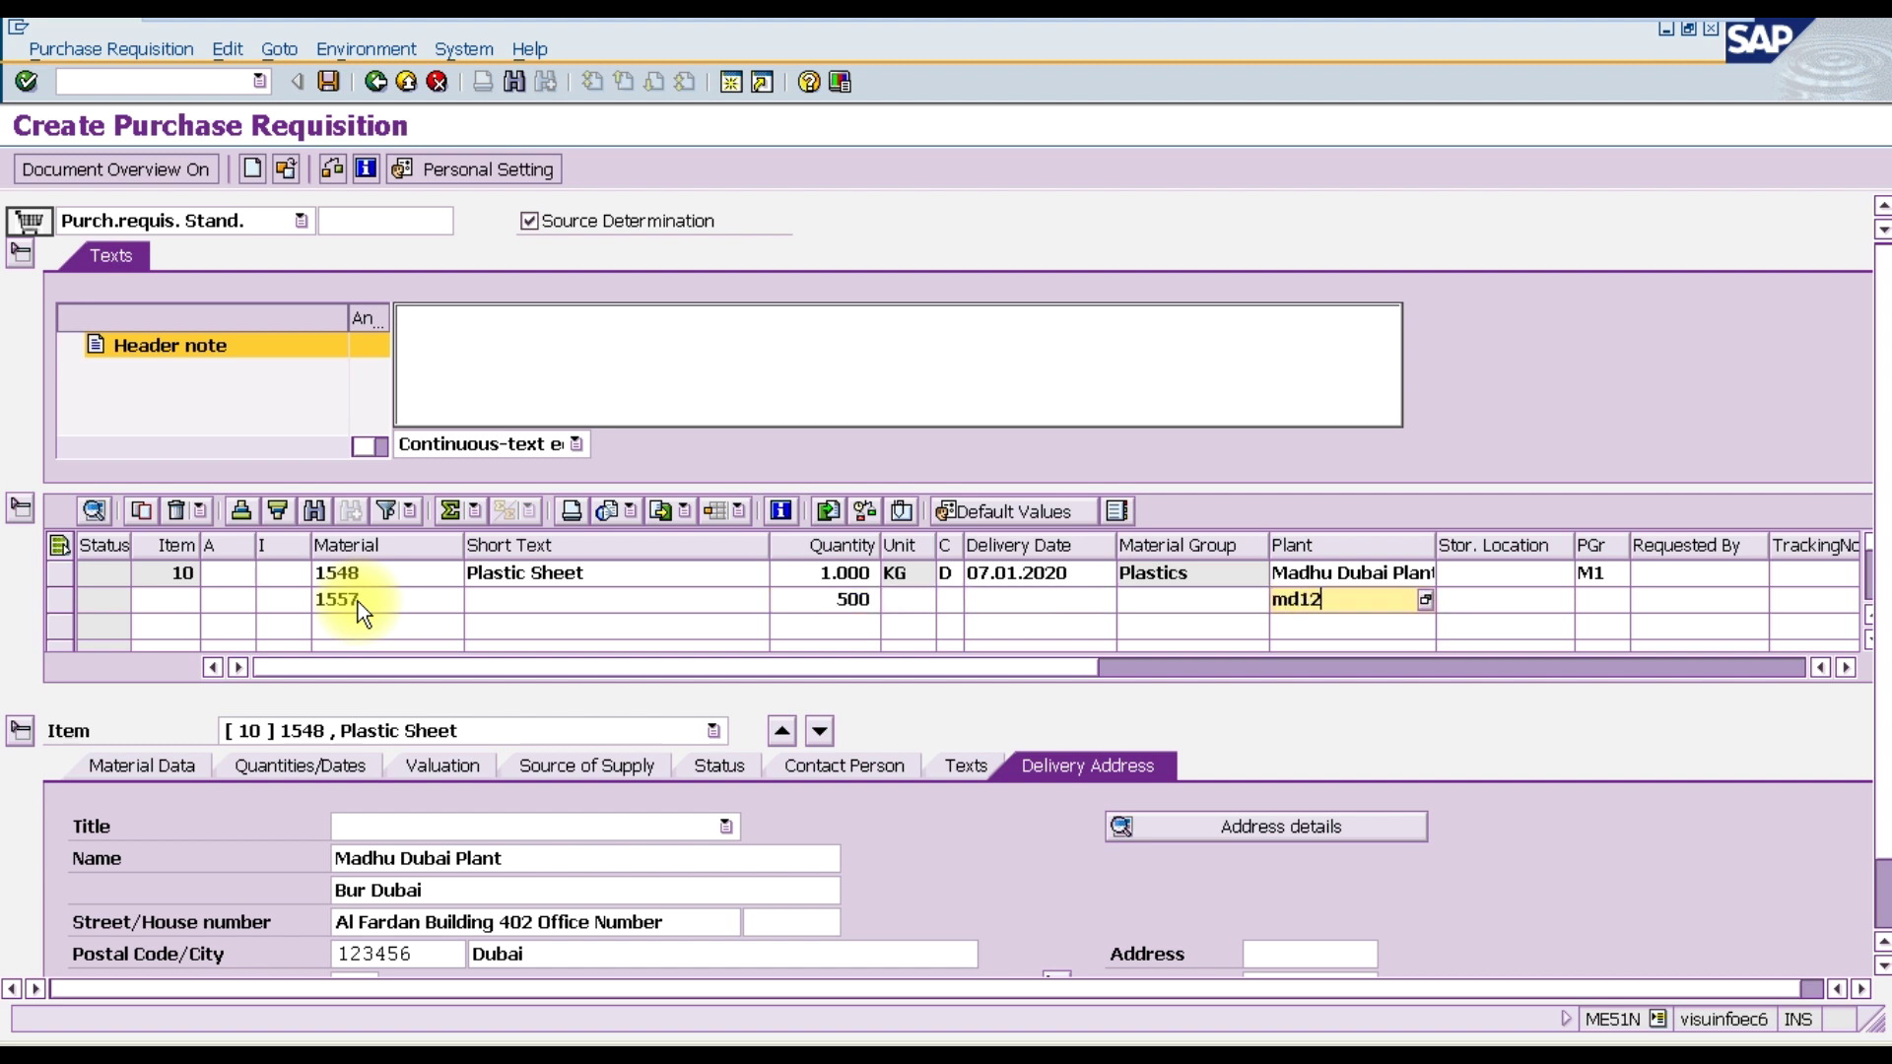
key("Return")
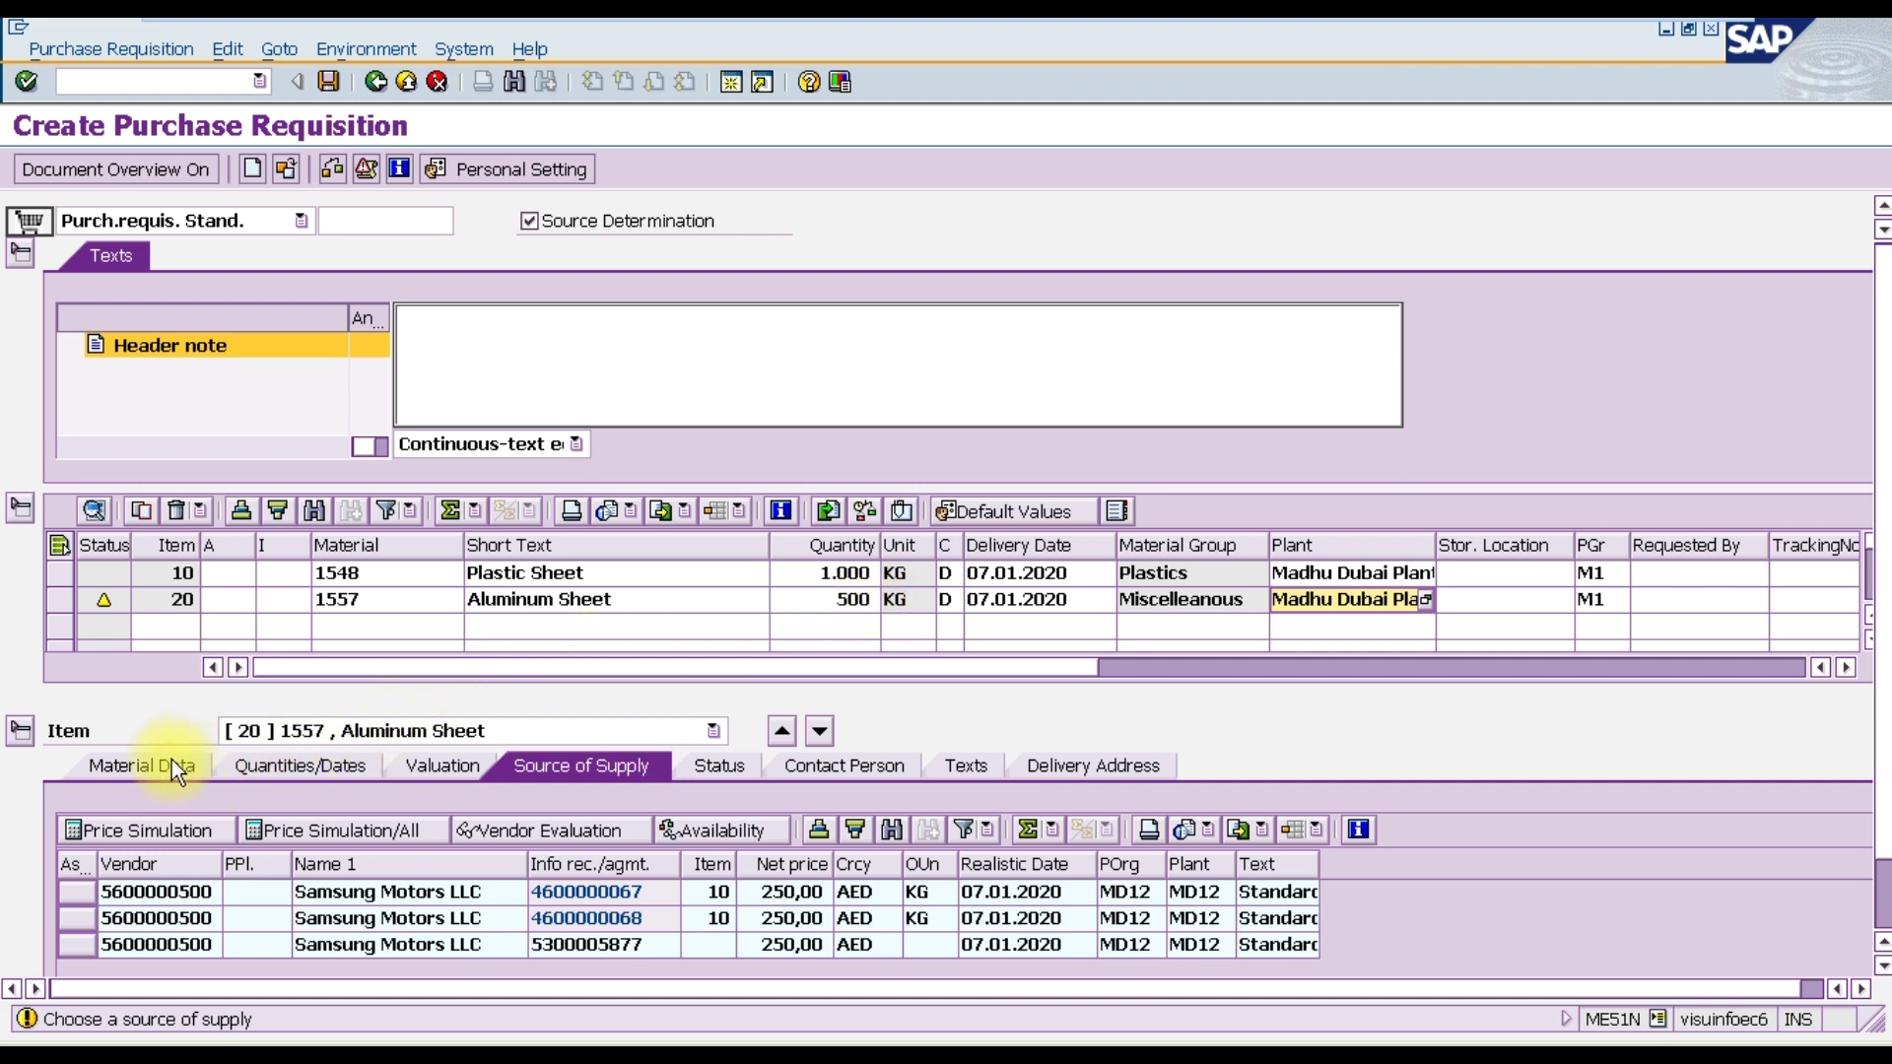
left_click(323, 733)
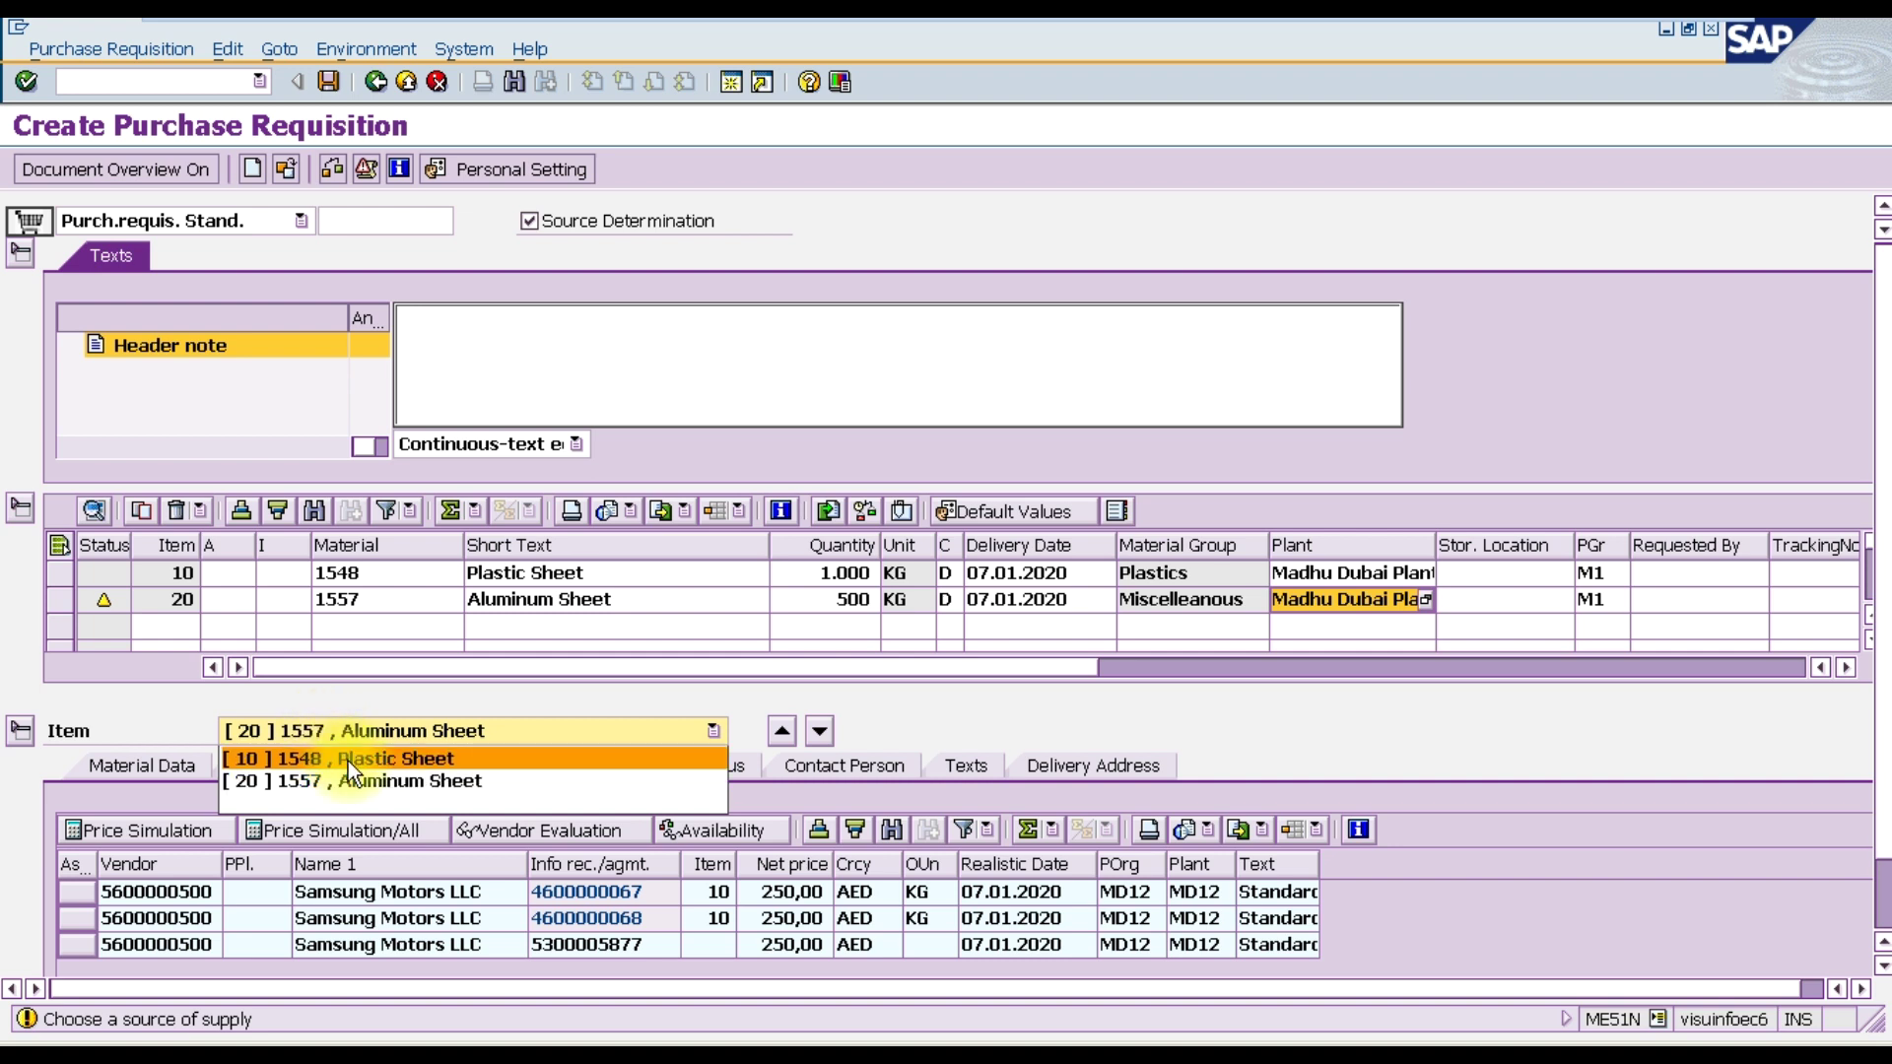
left_click(347, 759)
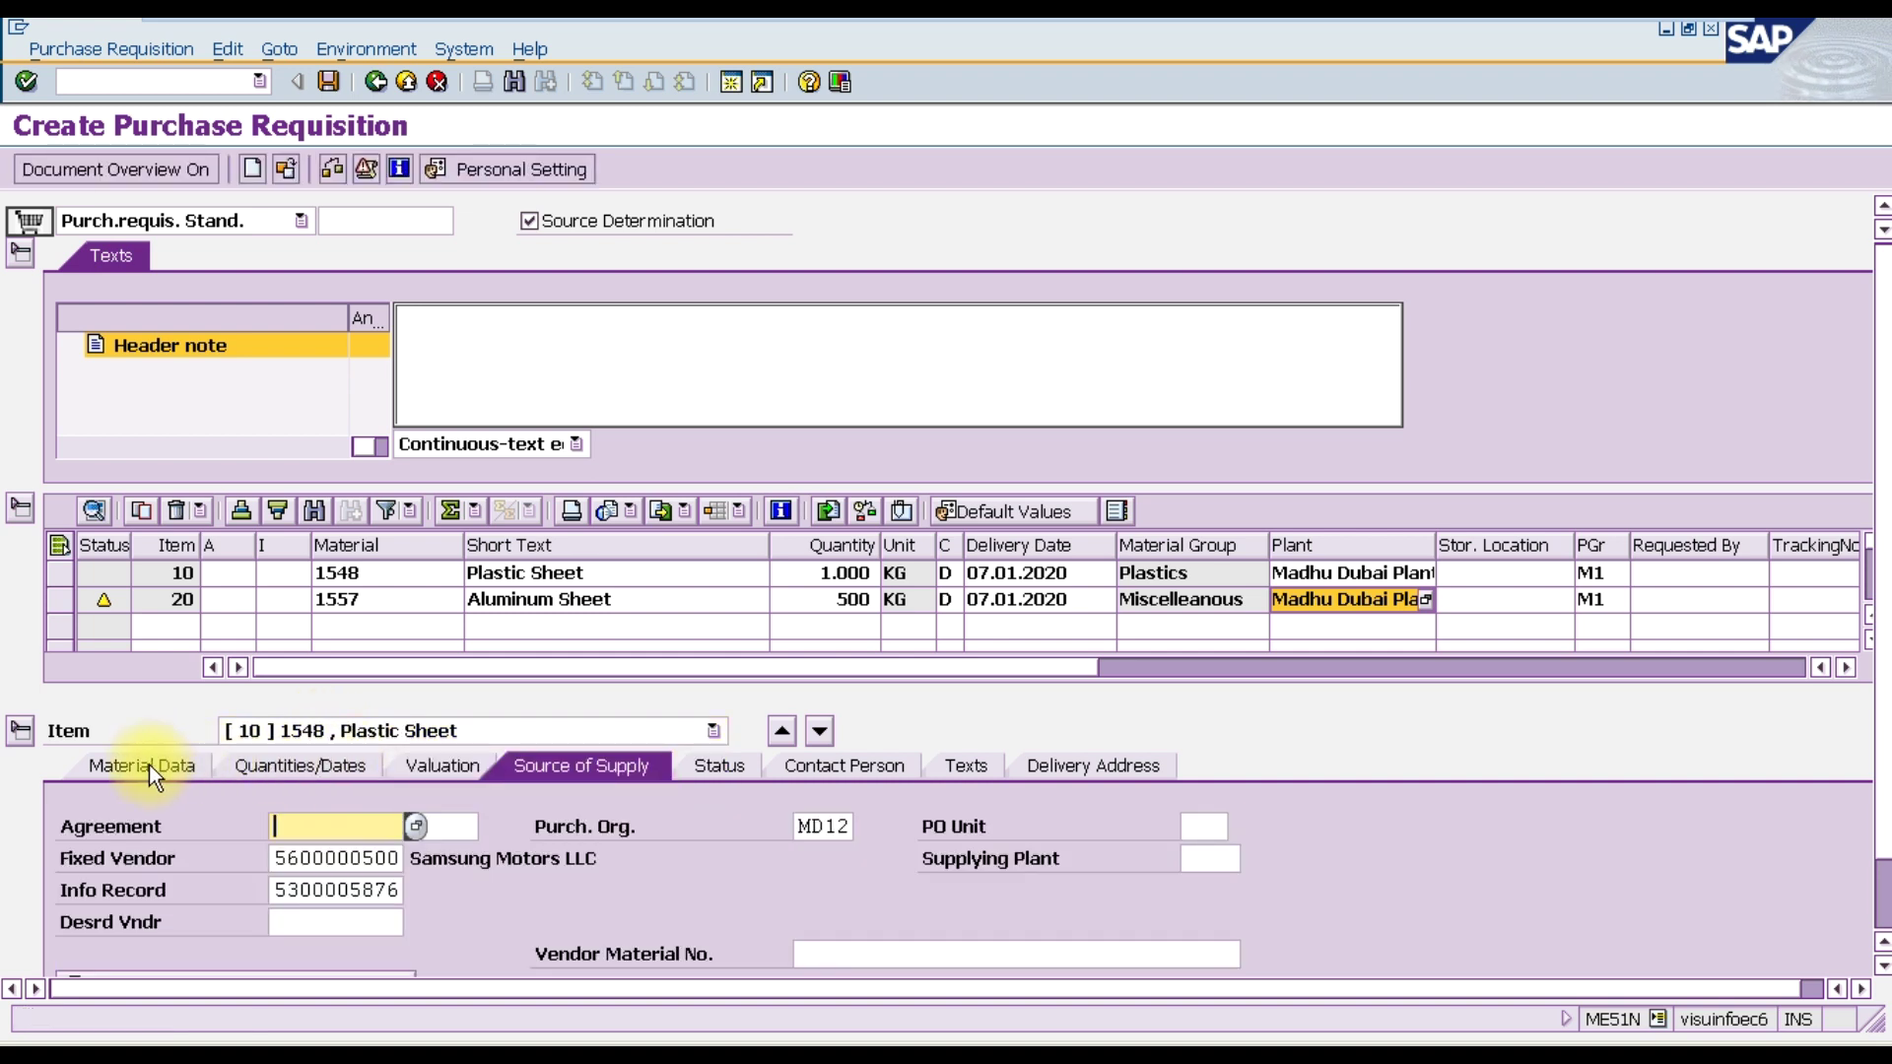
left_click(150, 765)
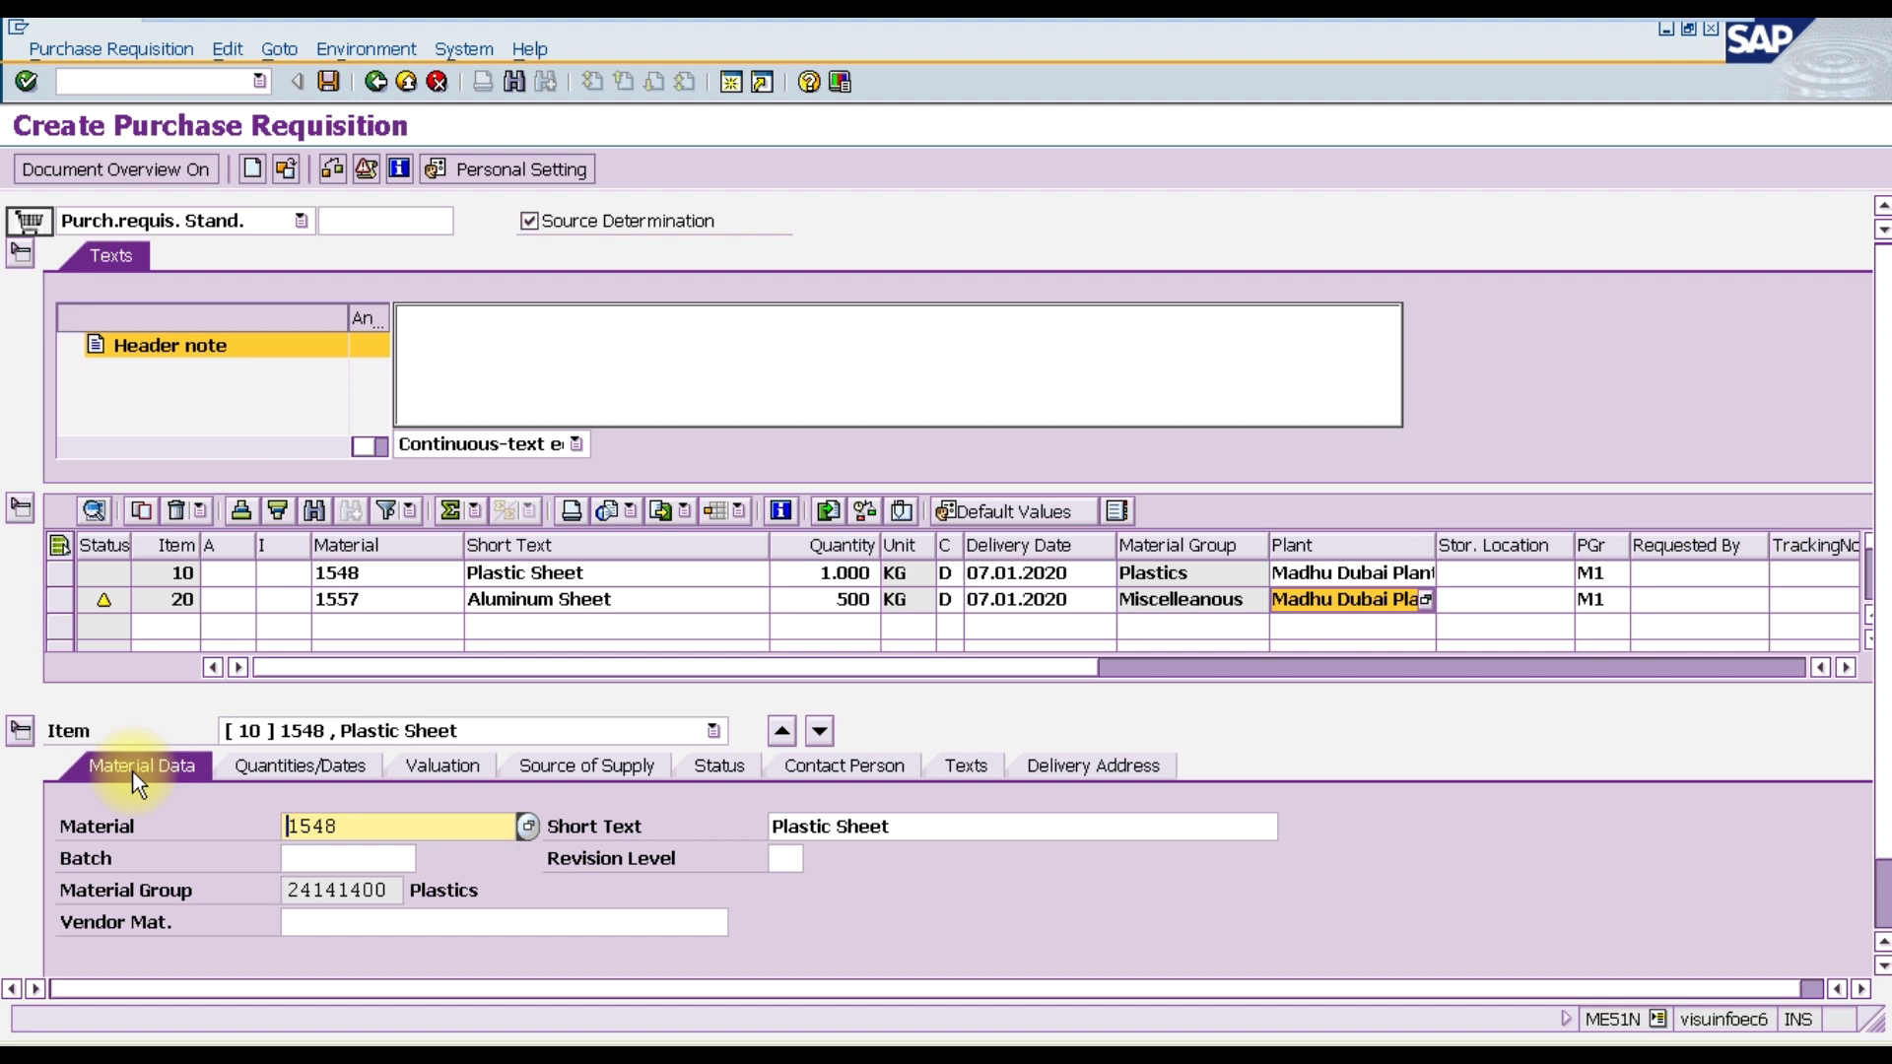
key("Tab")
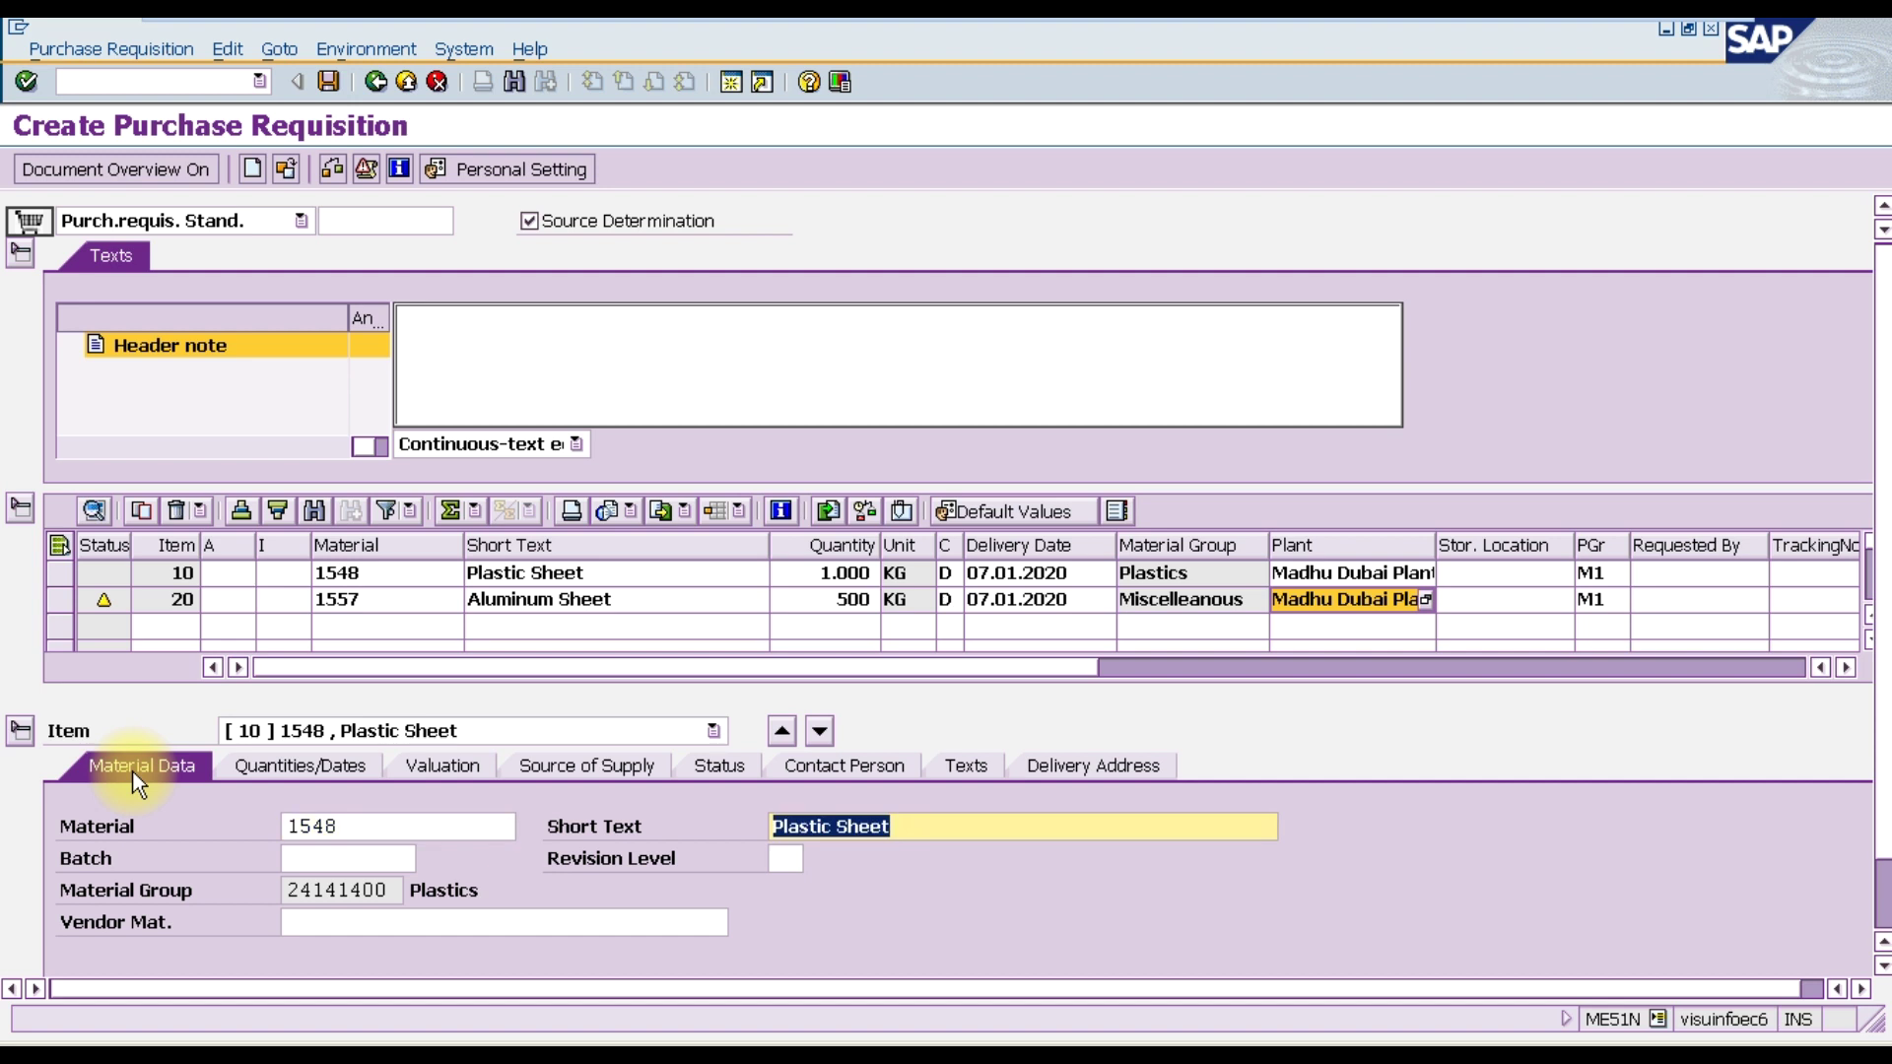
left_click(293, 890)
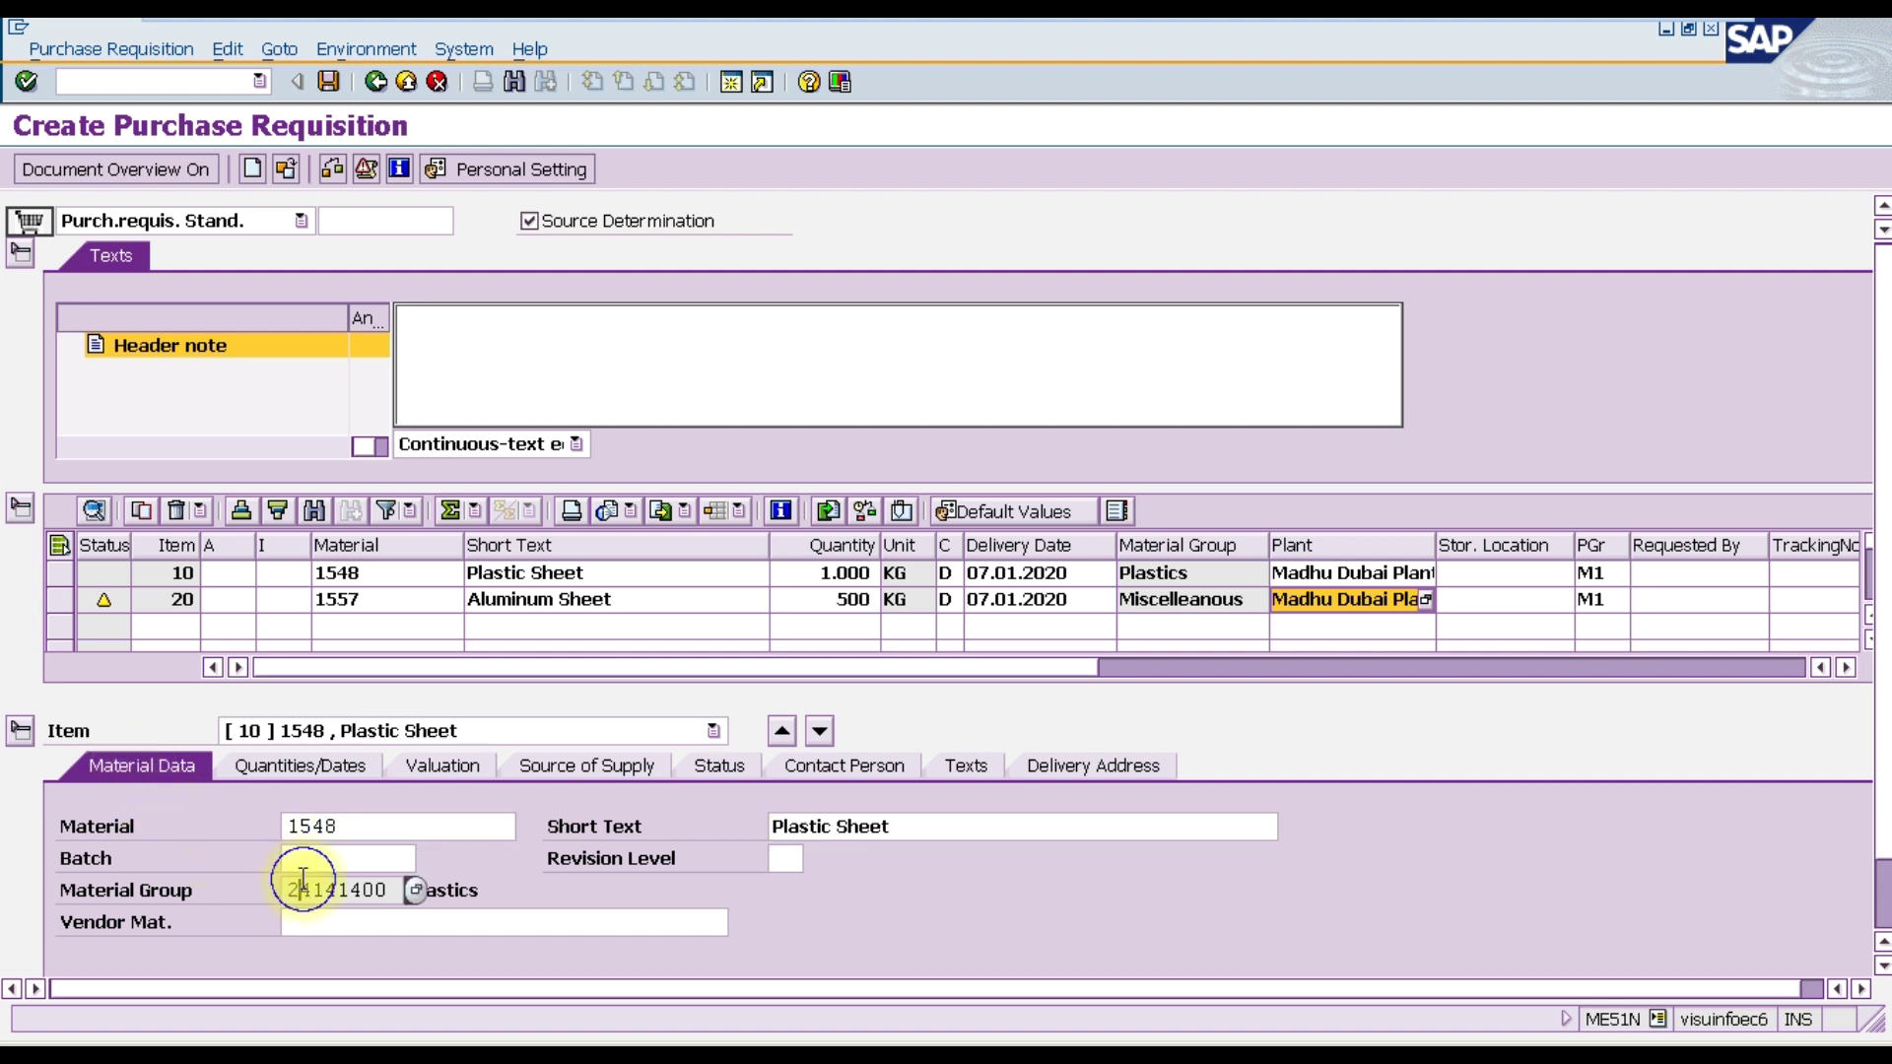
left_click(317, 770)
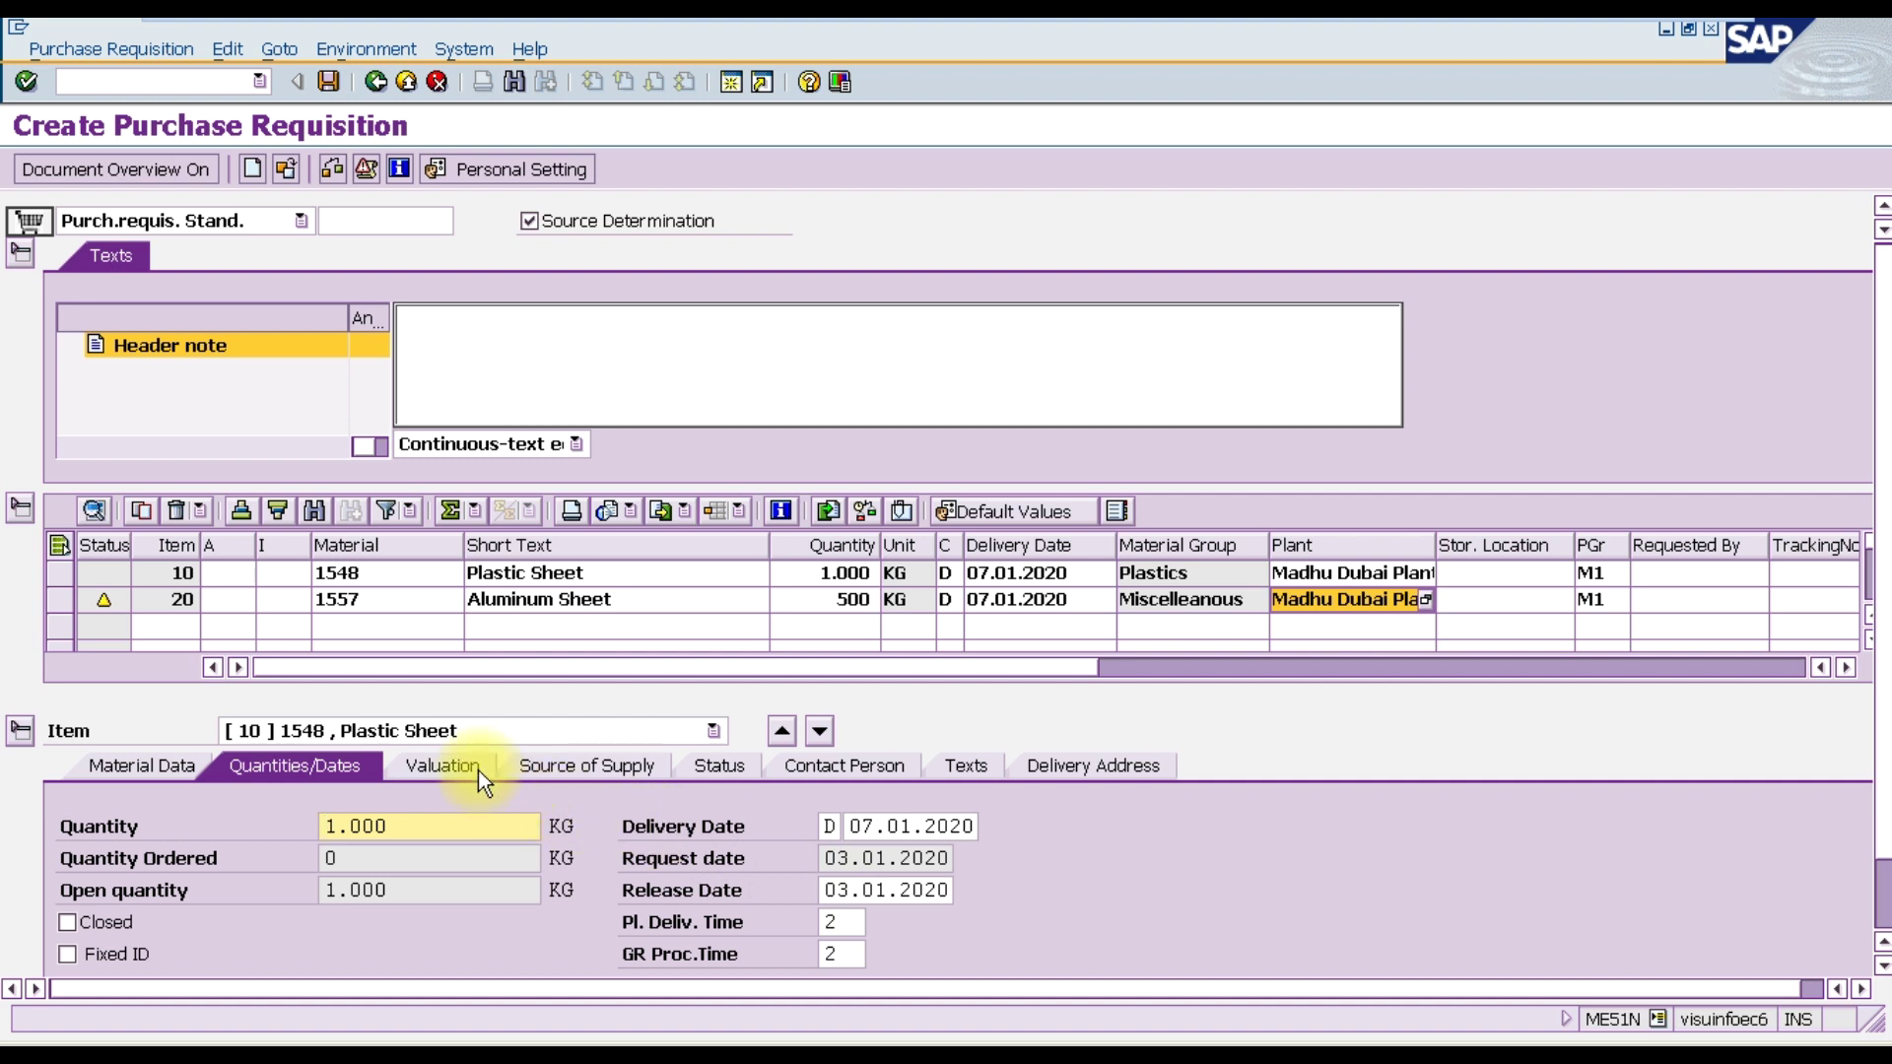
left_click(440, 766)
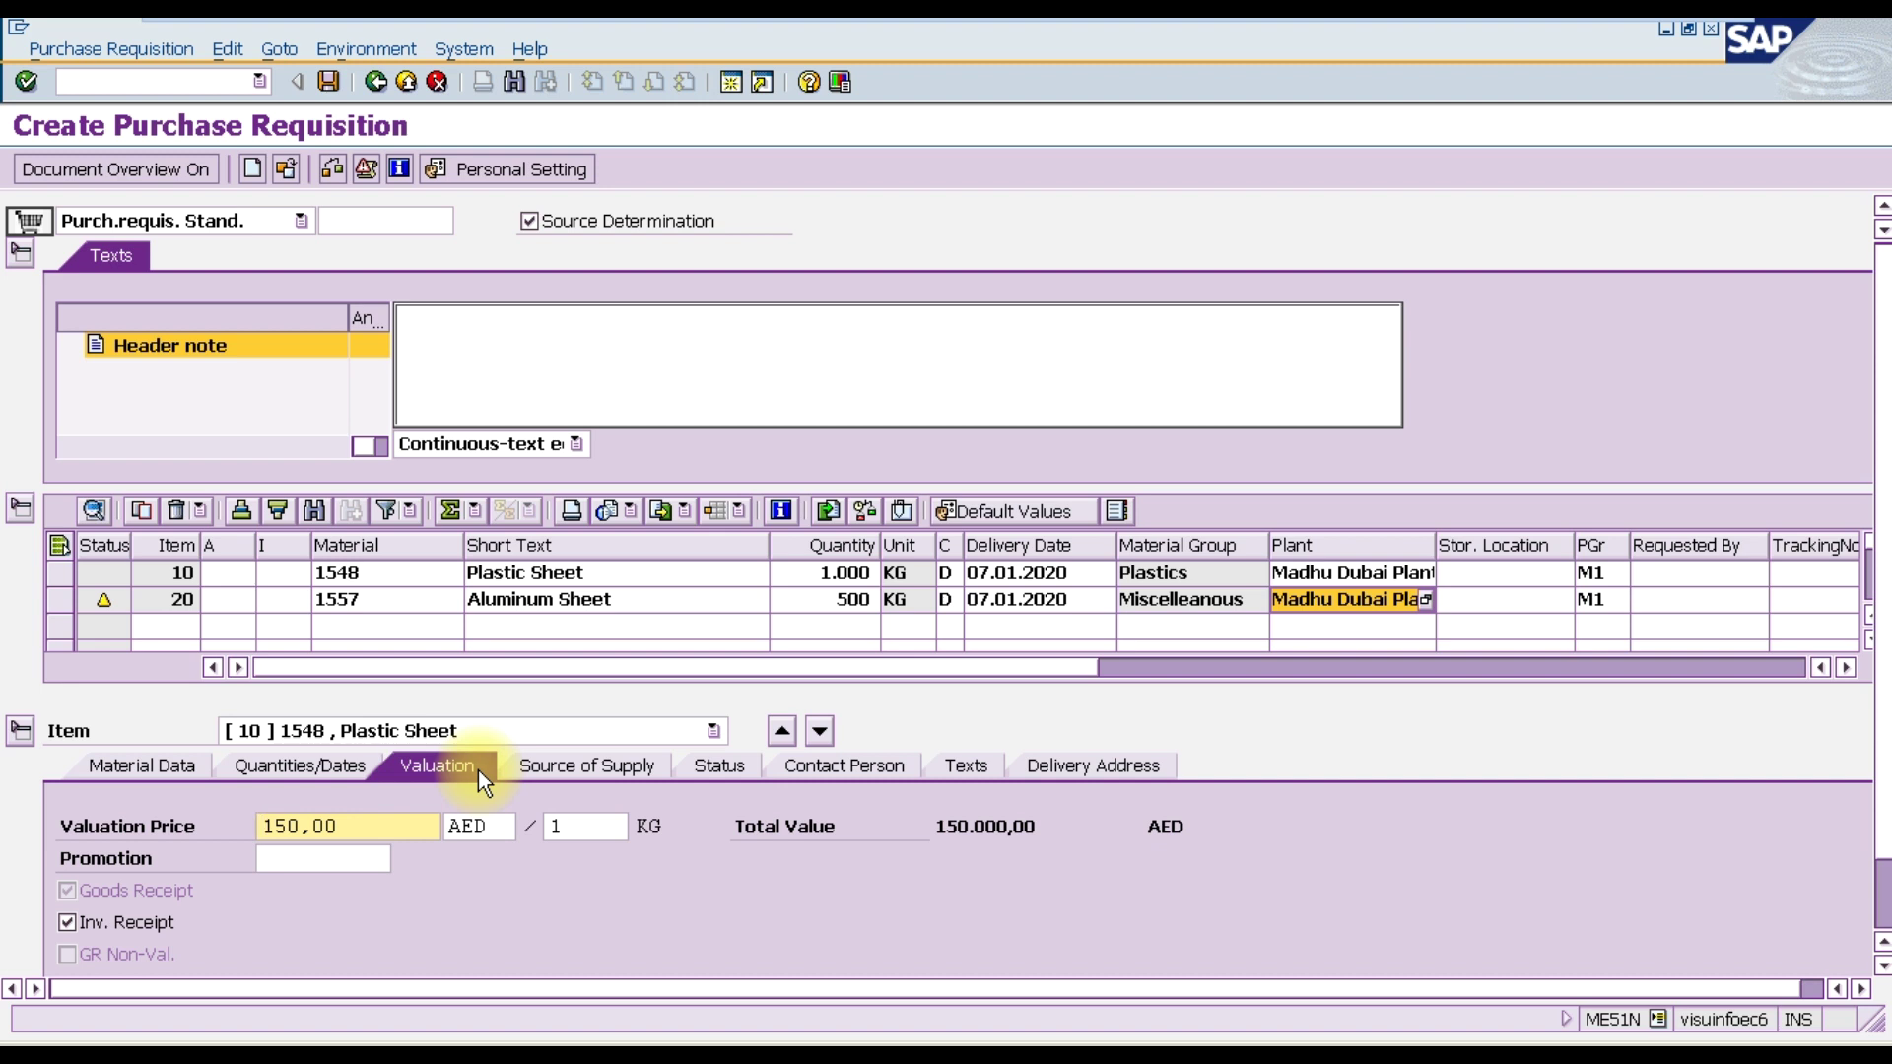
left_click(617, 768)
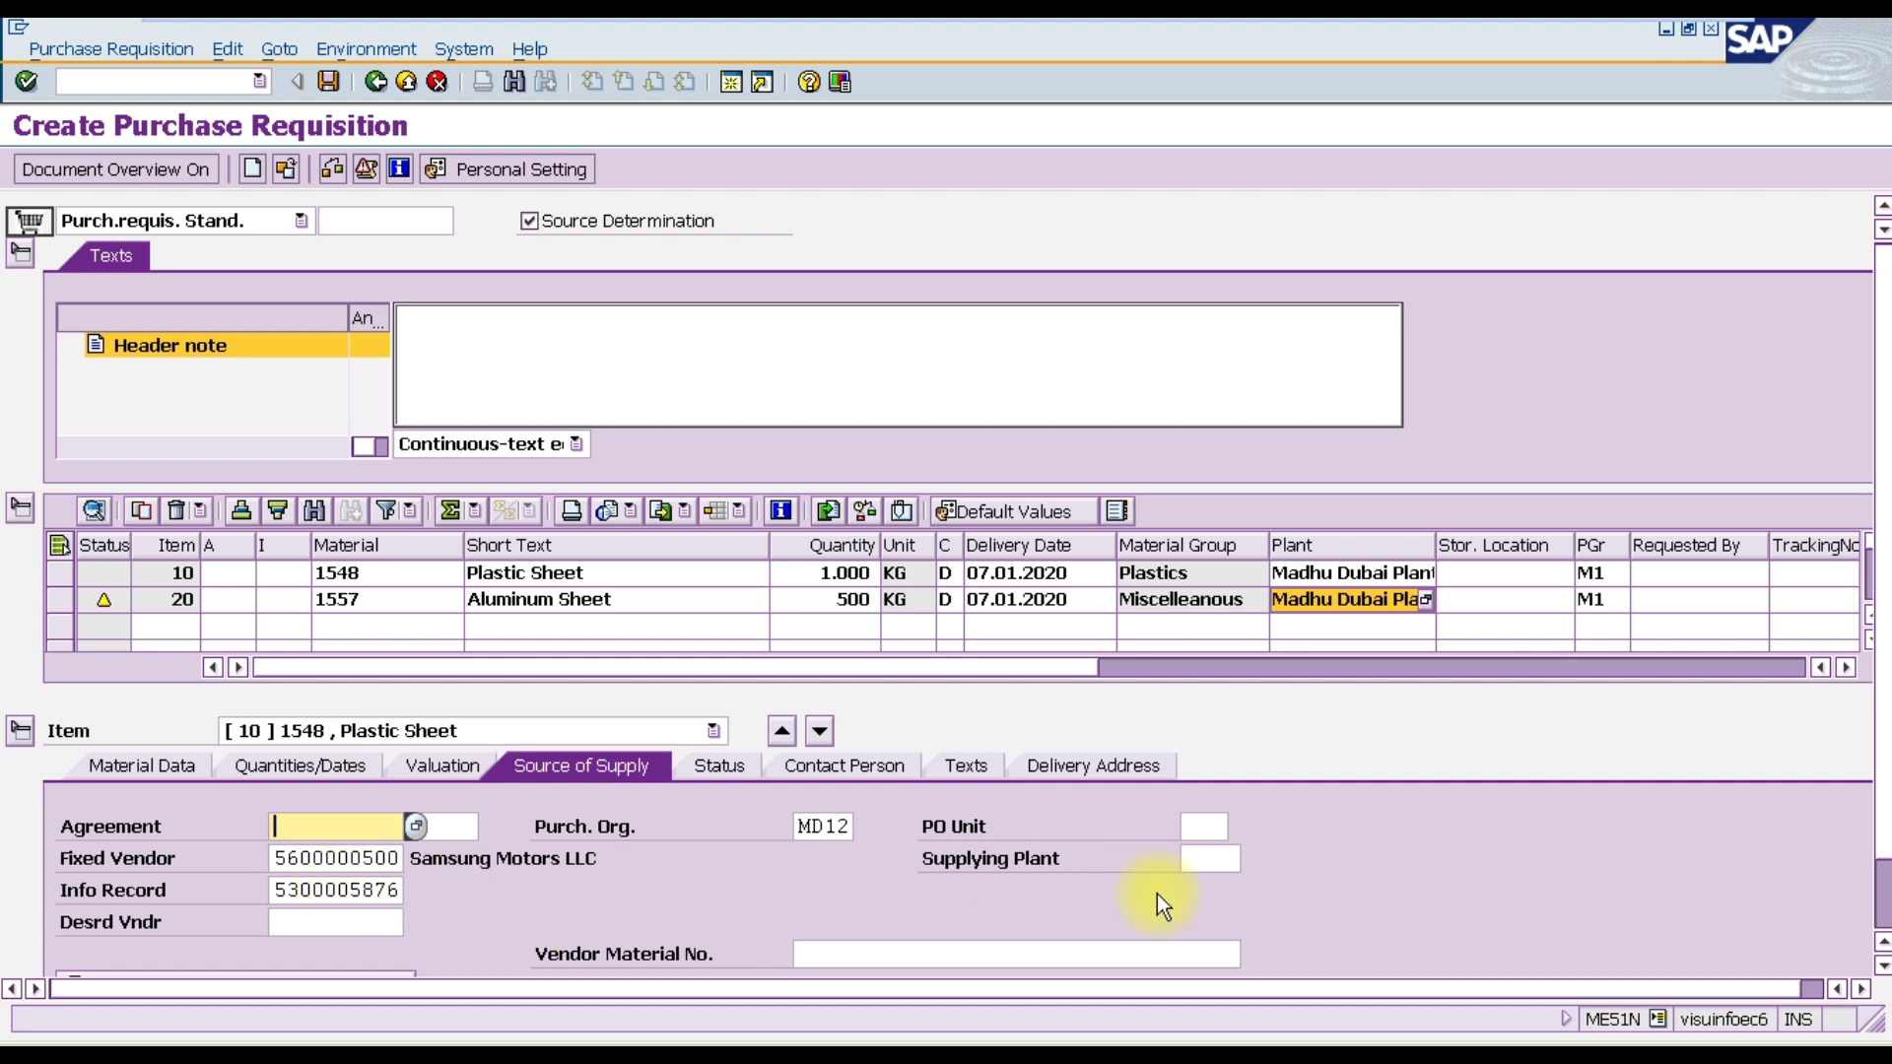
scroll(1885, 820, "down", 1)
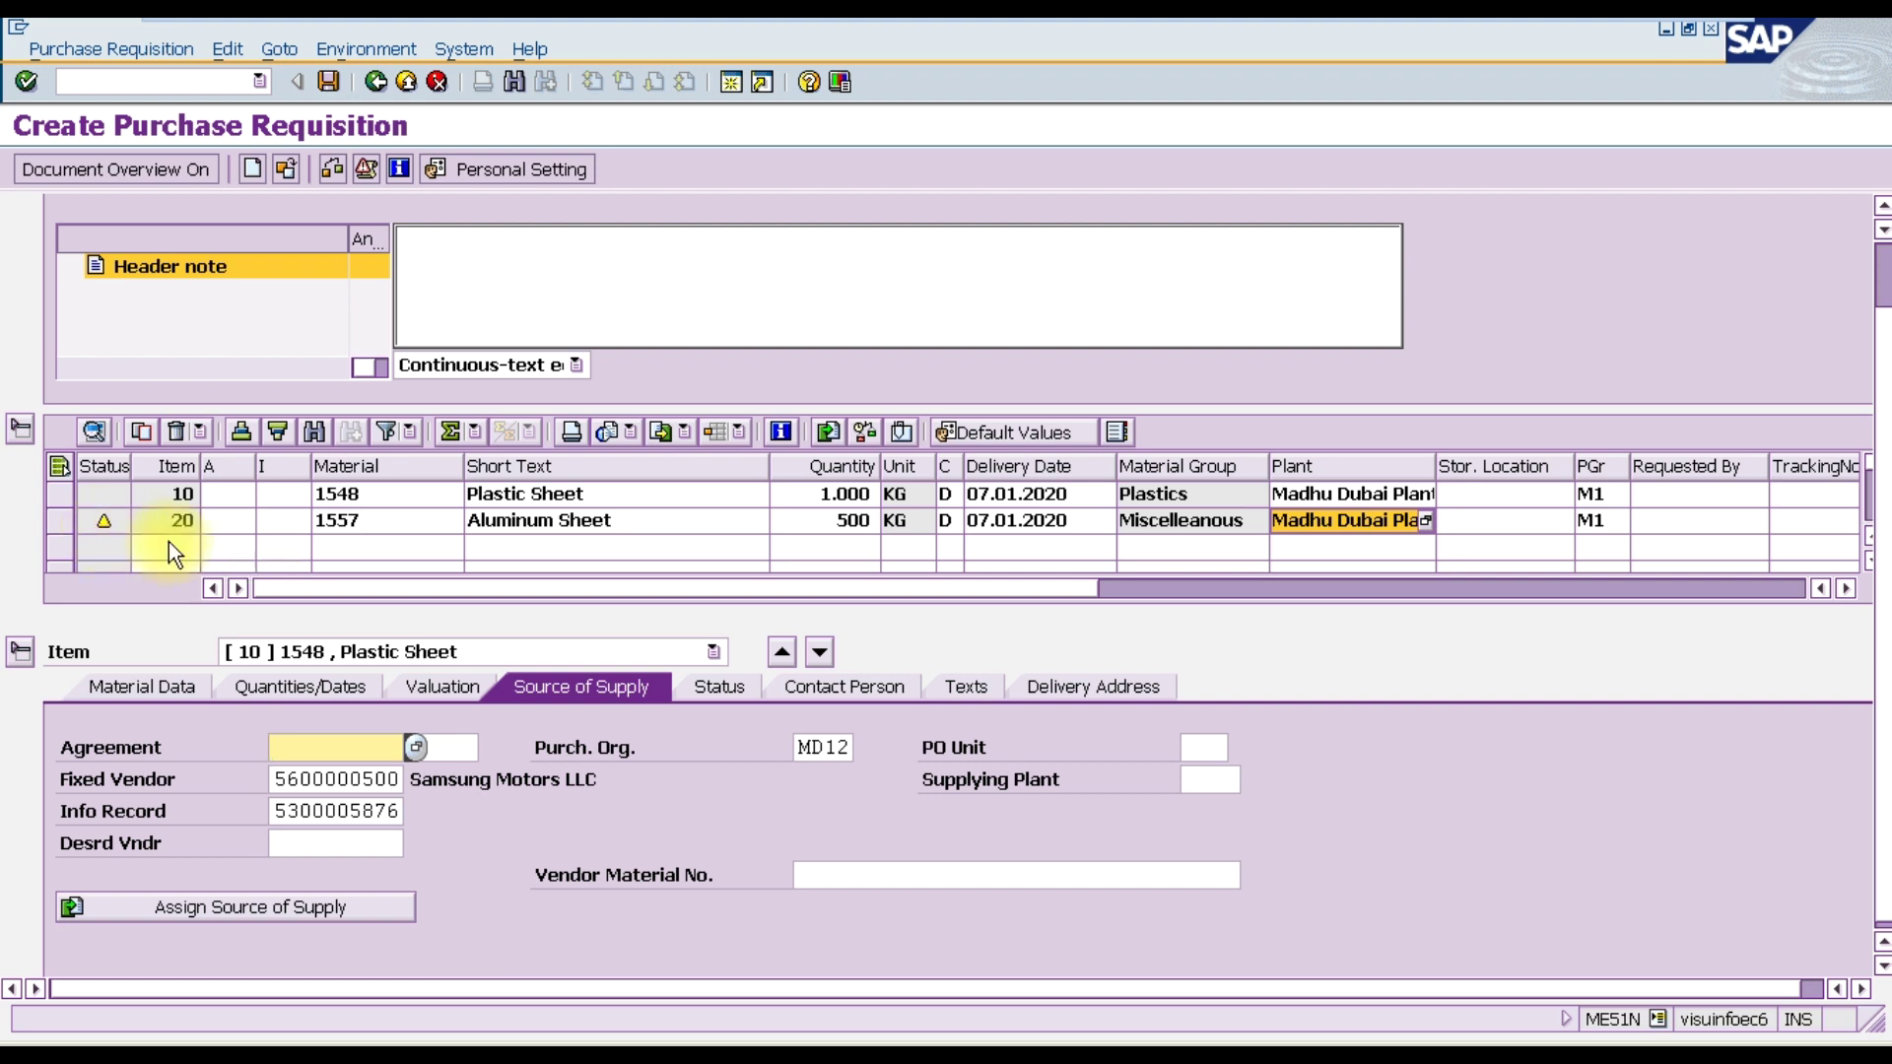
- Review item 10's Status, Contact Person, Texts and Delivery Address, then switch details to item 20
left_click(739, 686)
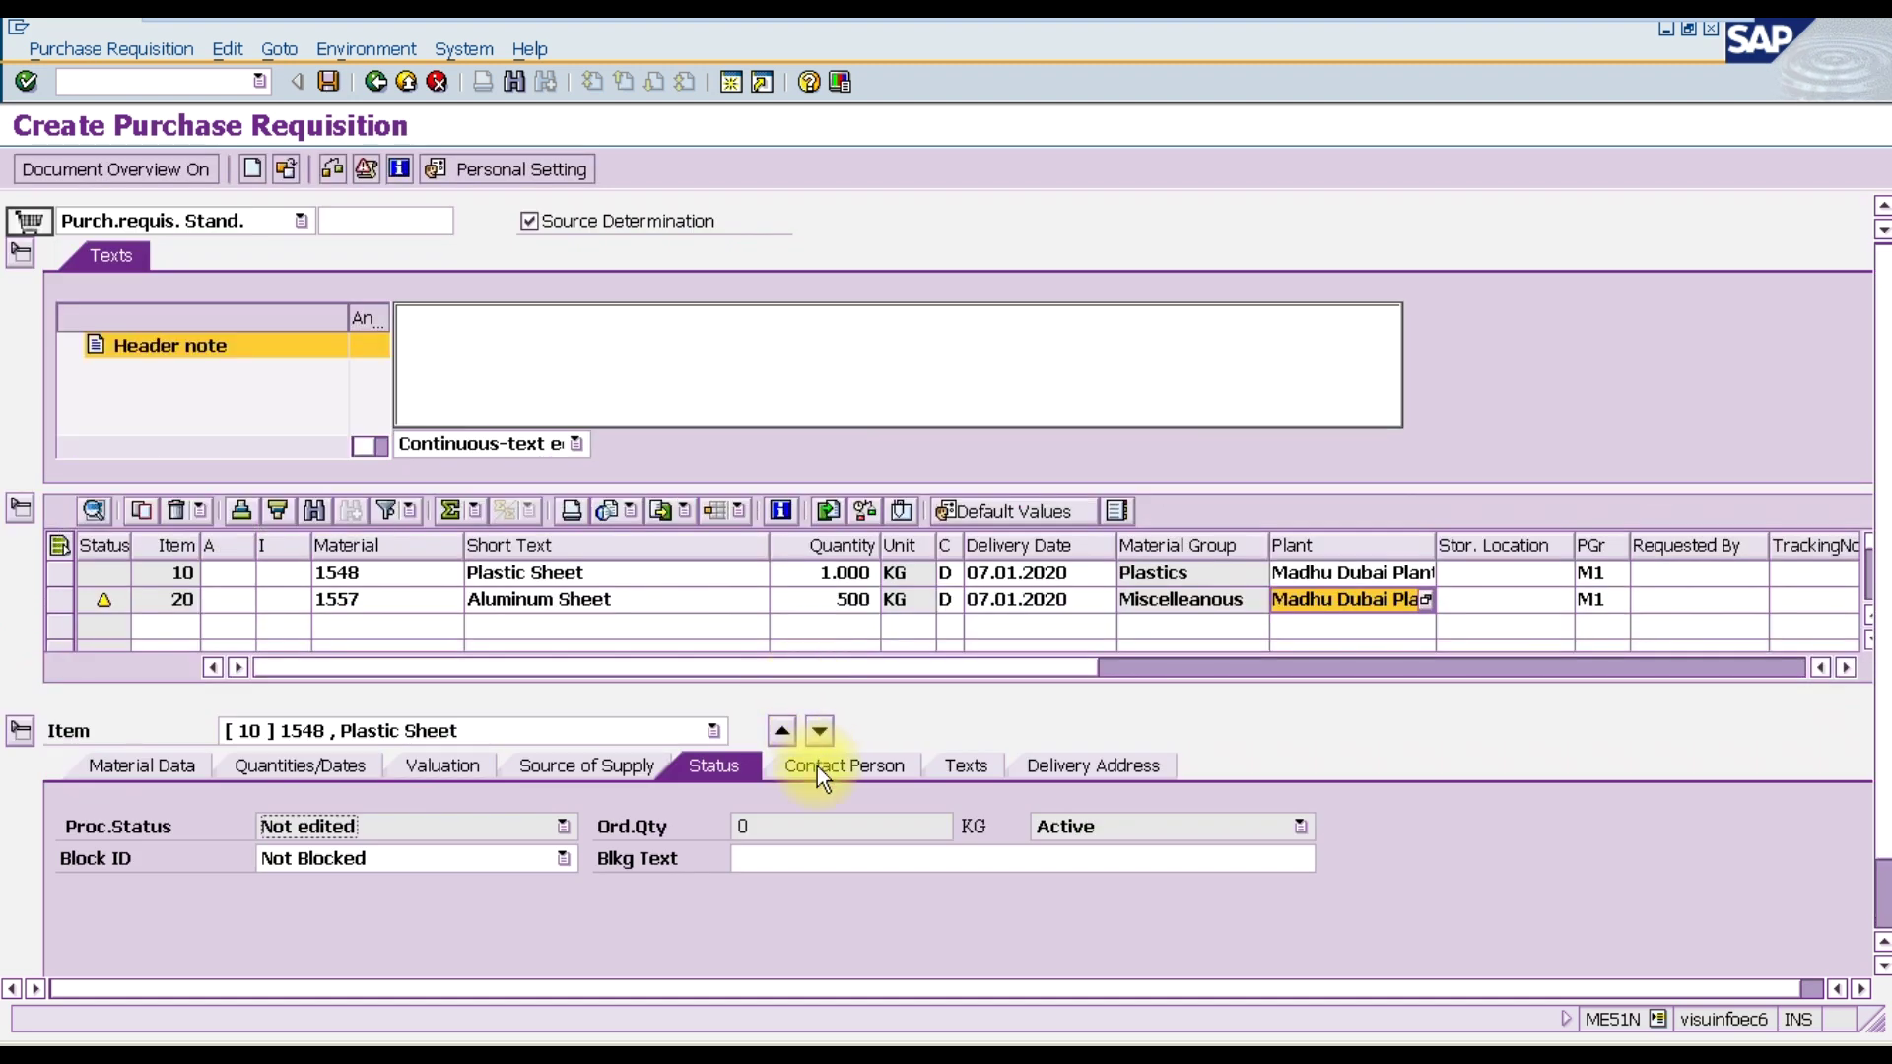
left_click(818, 767)
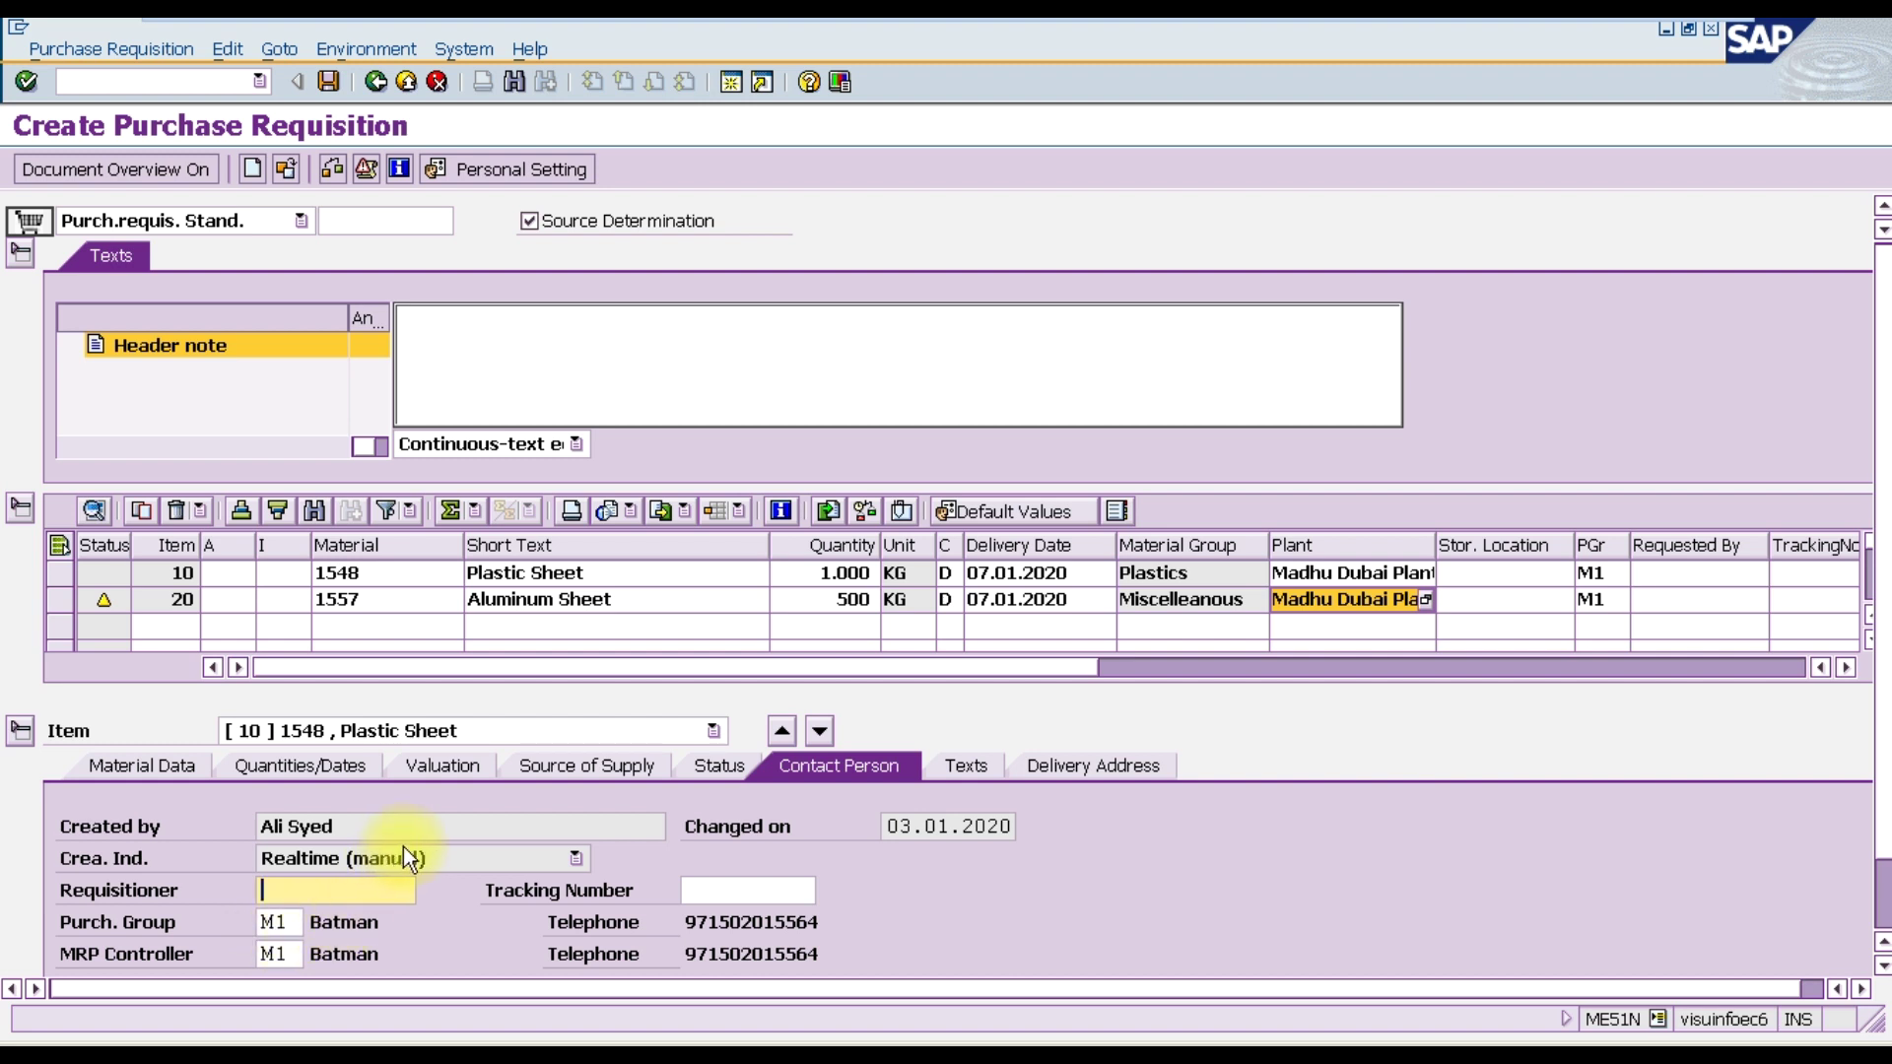
left_click(969, 765)
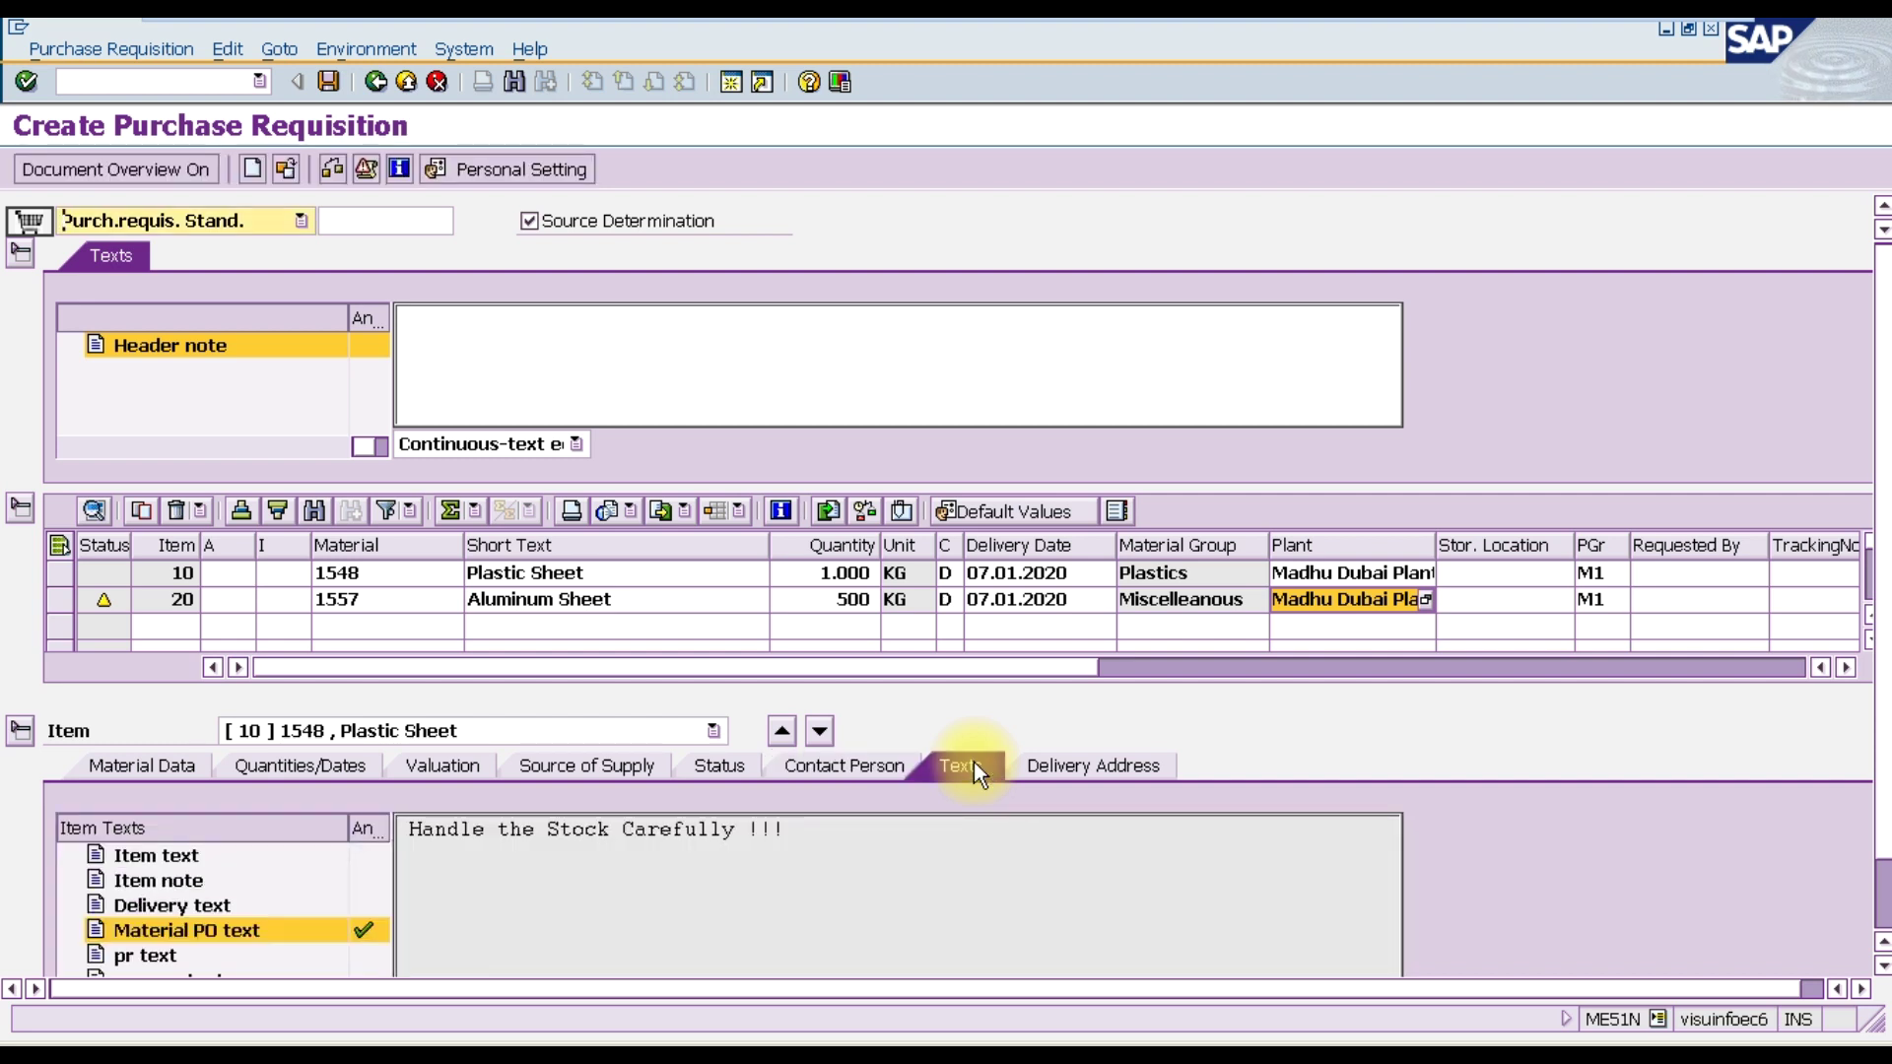
left_click(1092, 766)
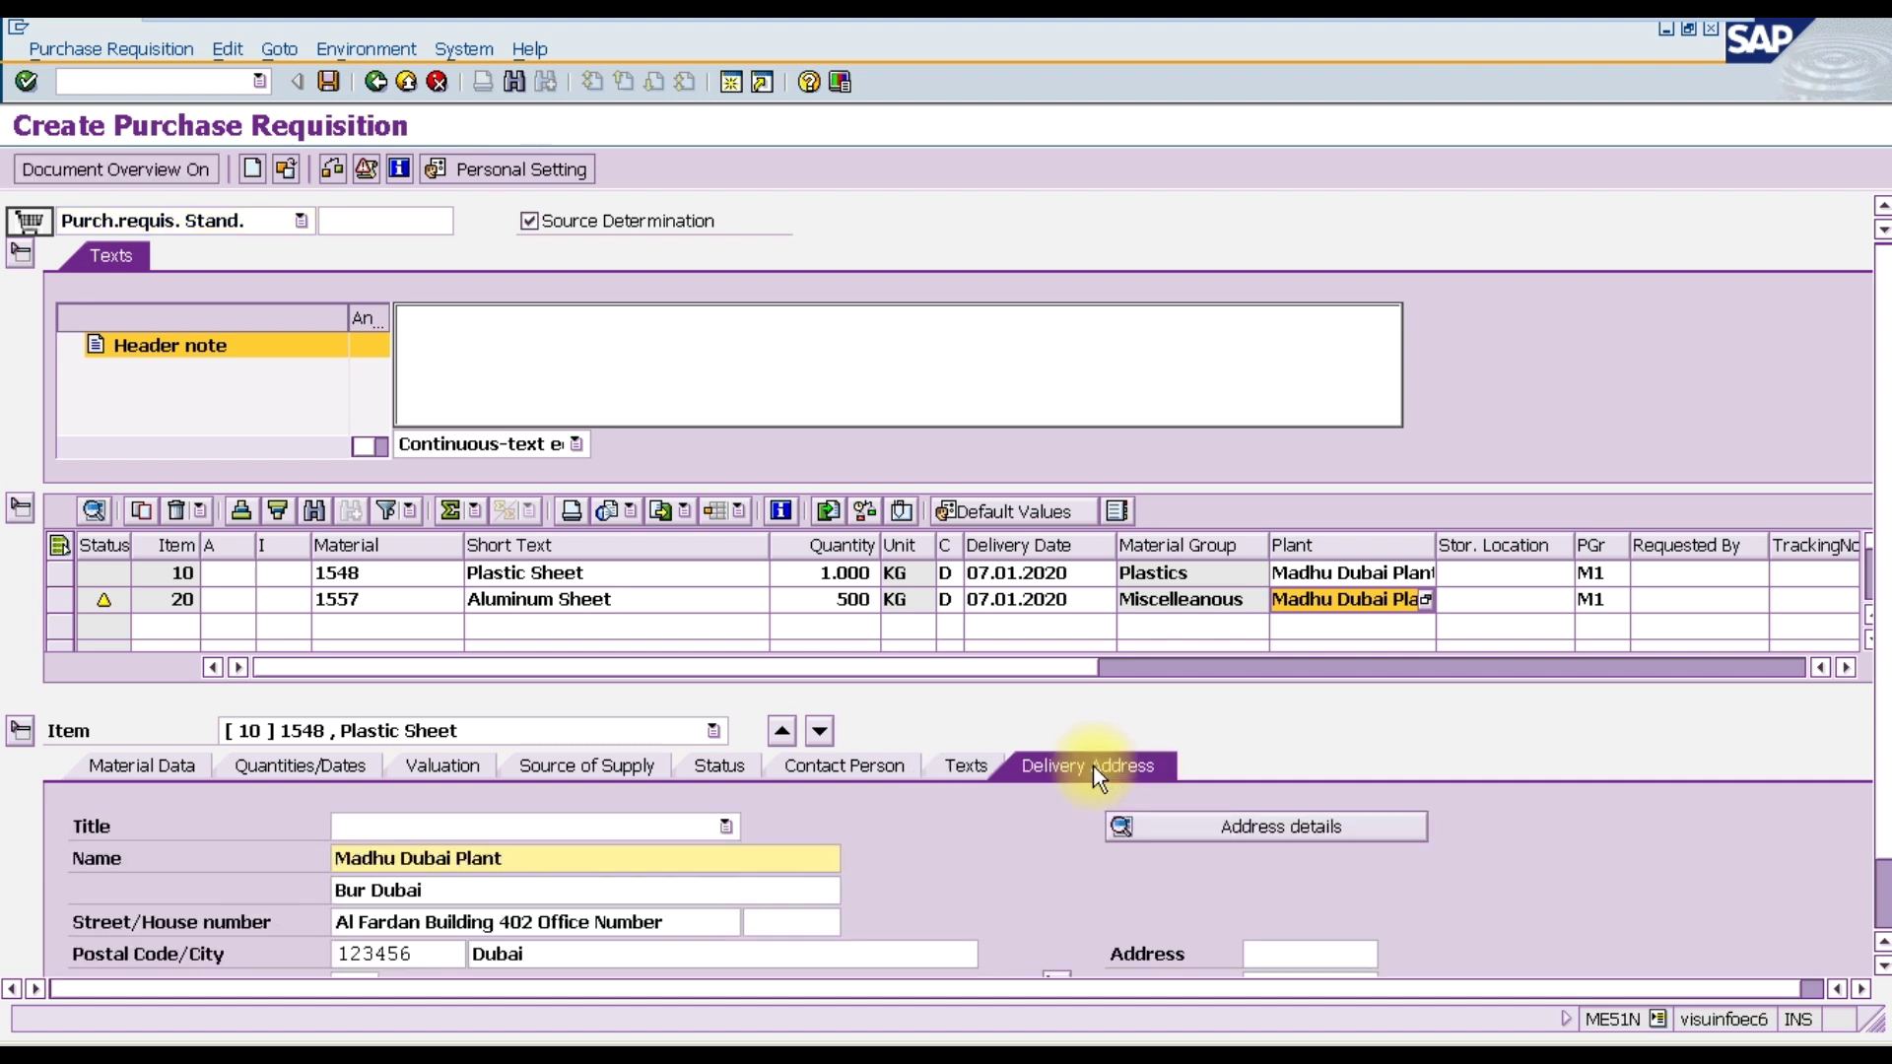
left_click(330, 731)
left_click(352, 777)
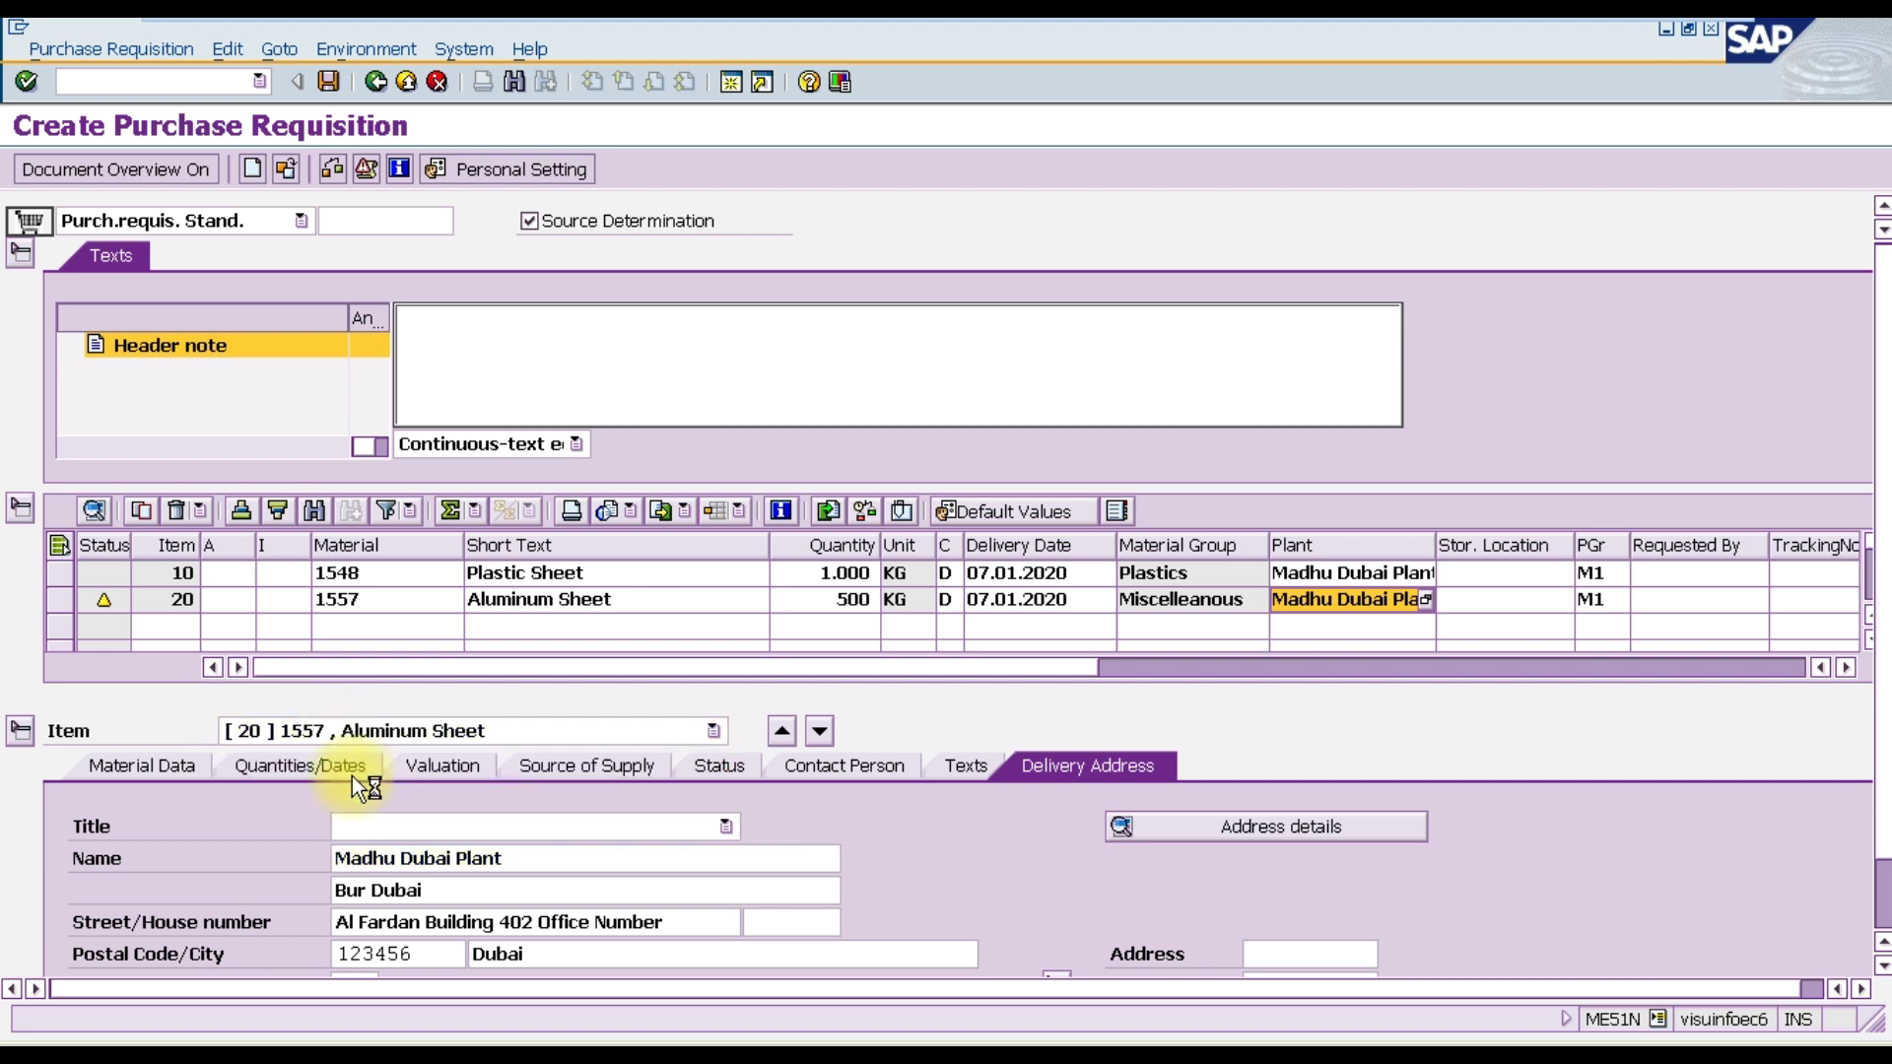
- Review item 20's material data, quantities/dates and valuation, ending on its Samsung Motors LLC sources
left_click(170, 757)
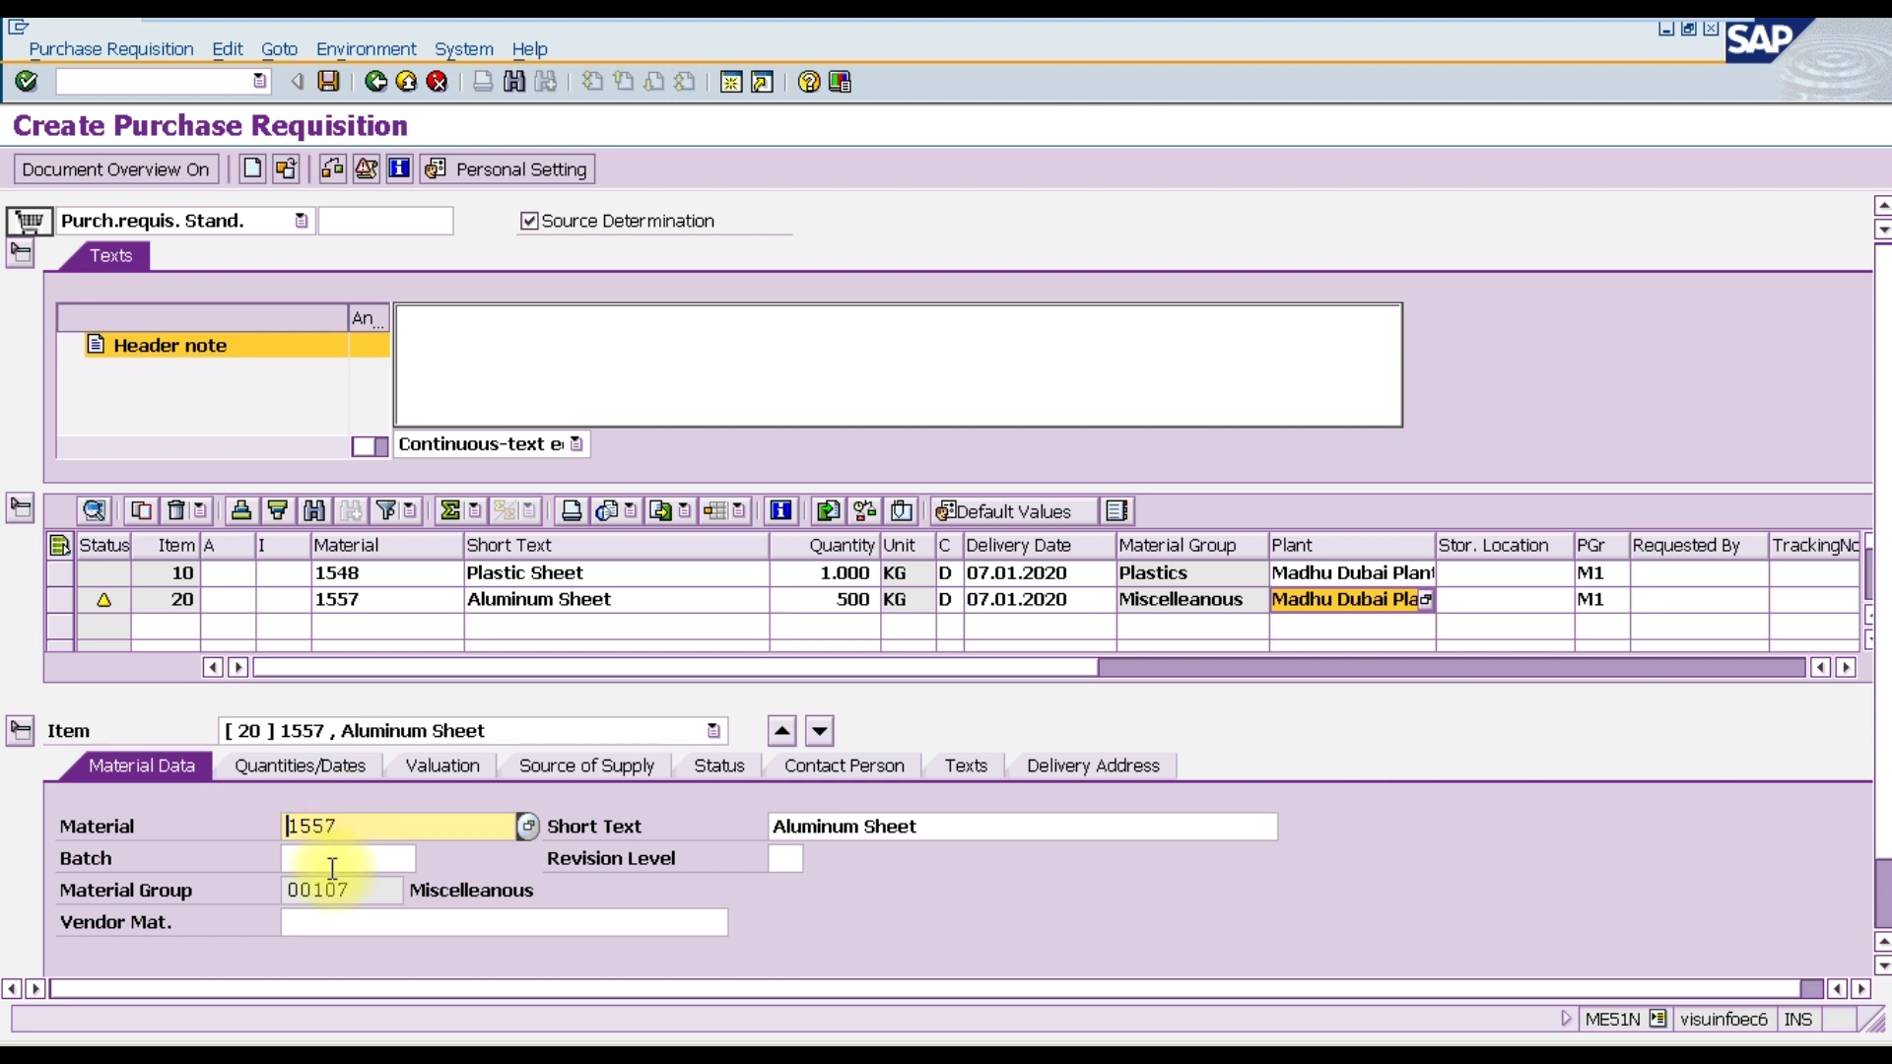
left_click(367, 897)
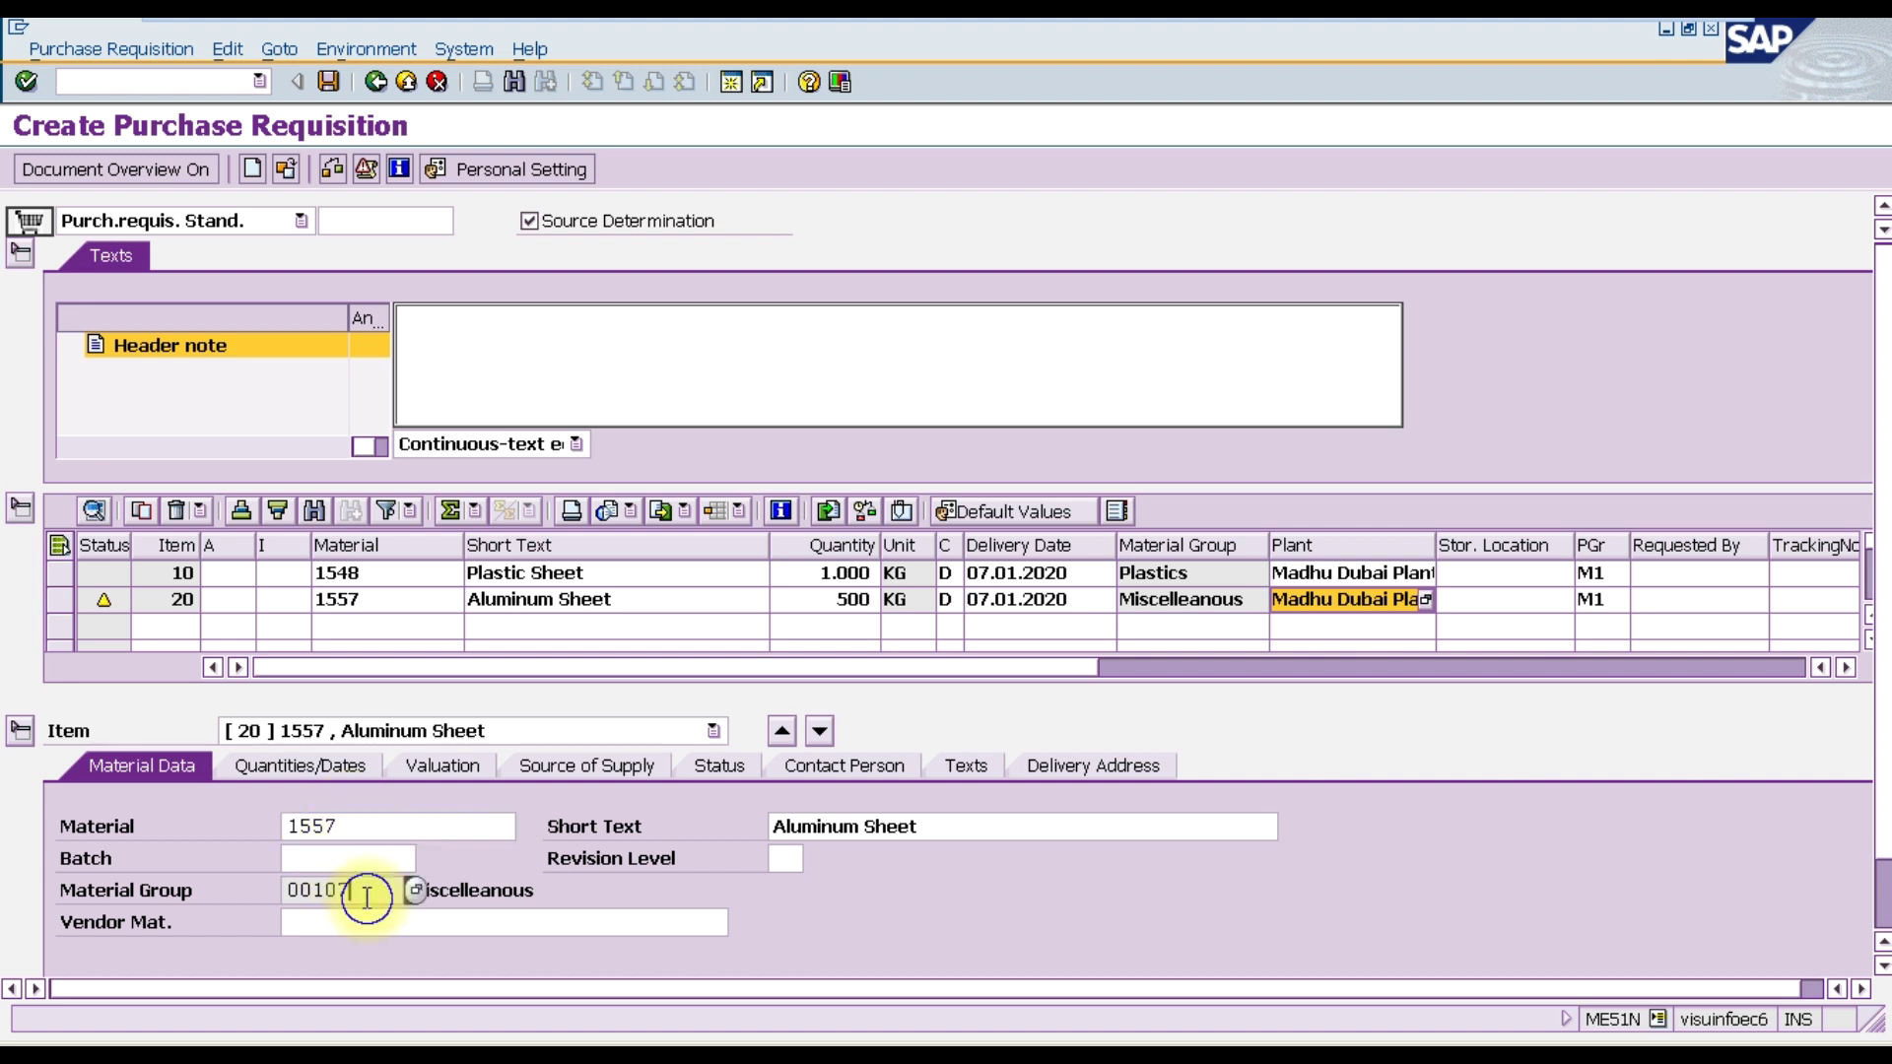
left_click(318, 771)
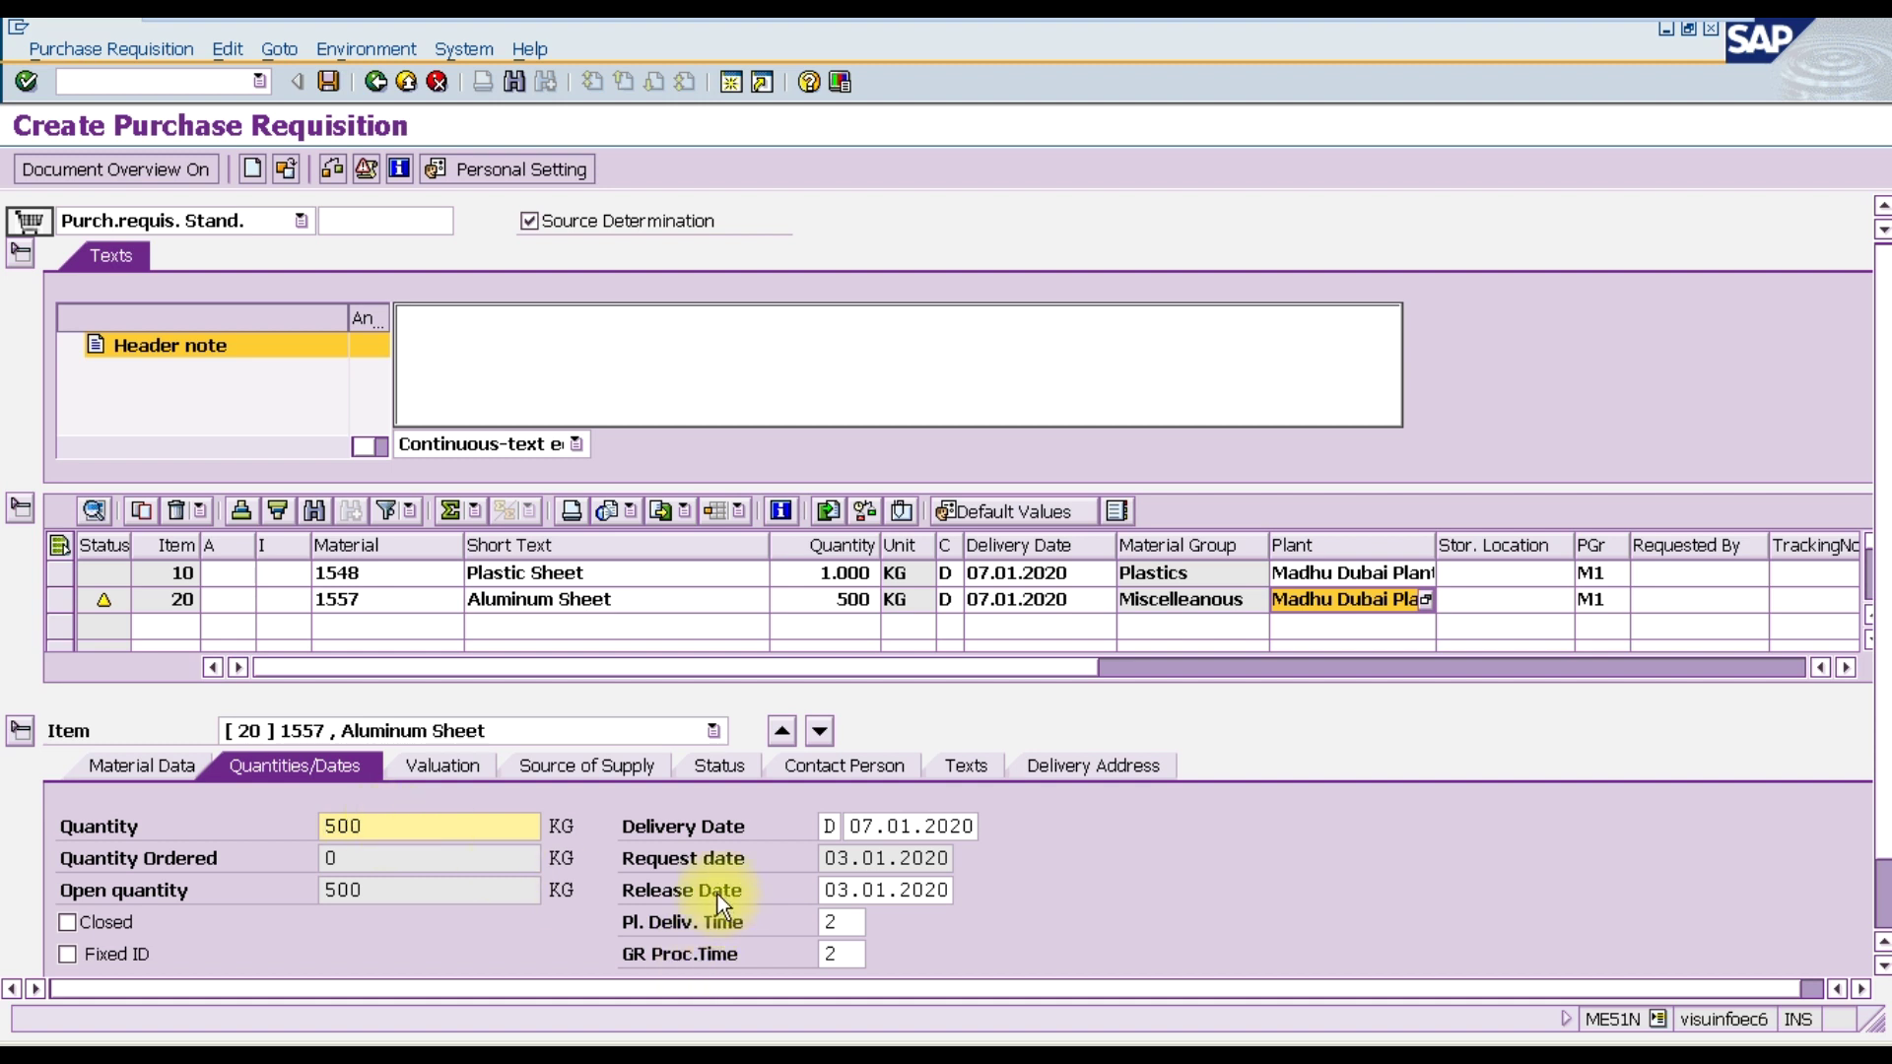
left_click(433, 774)
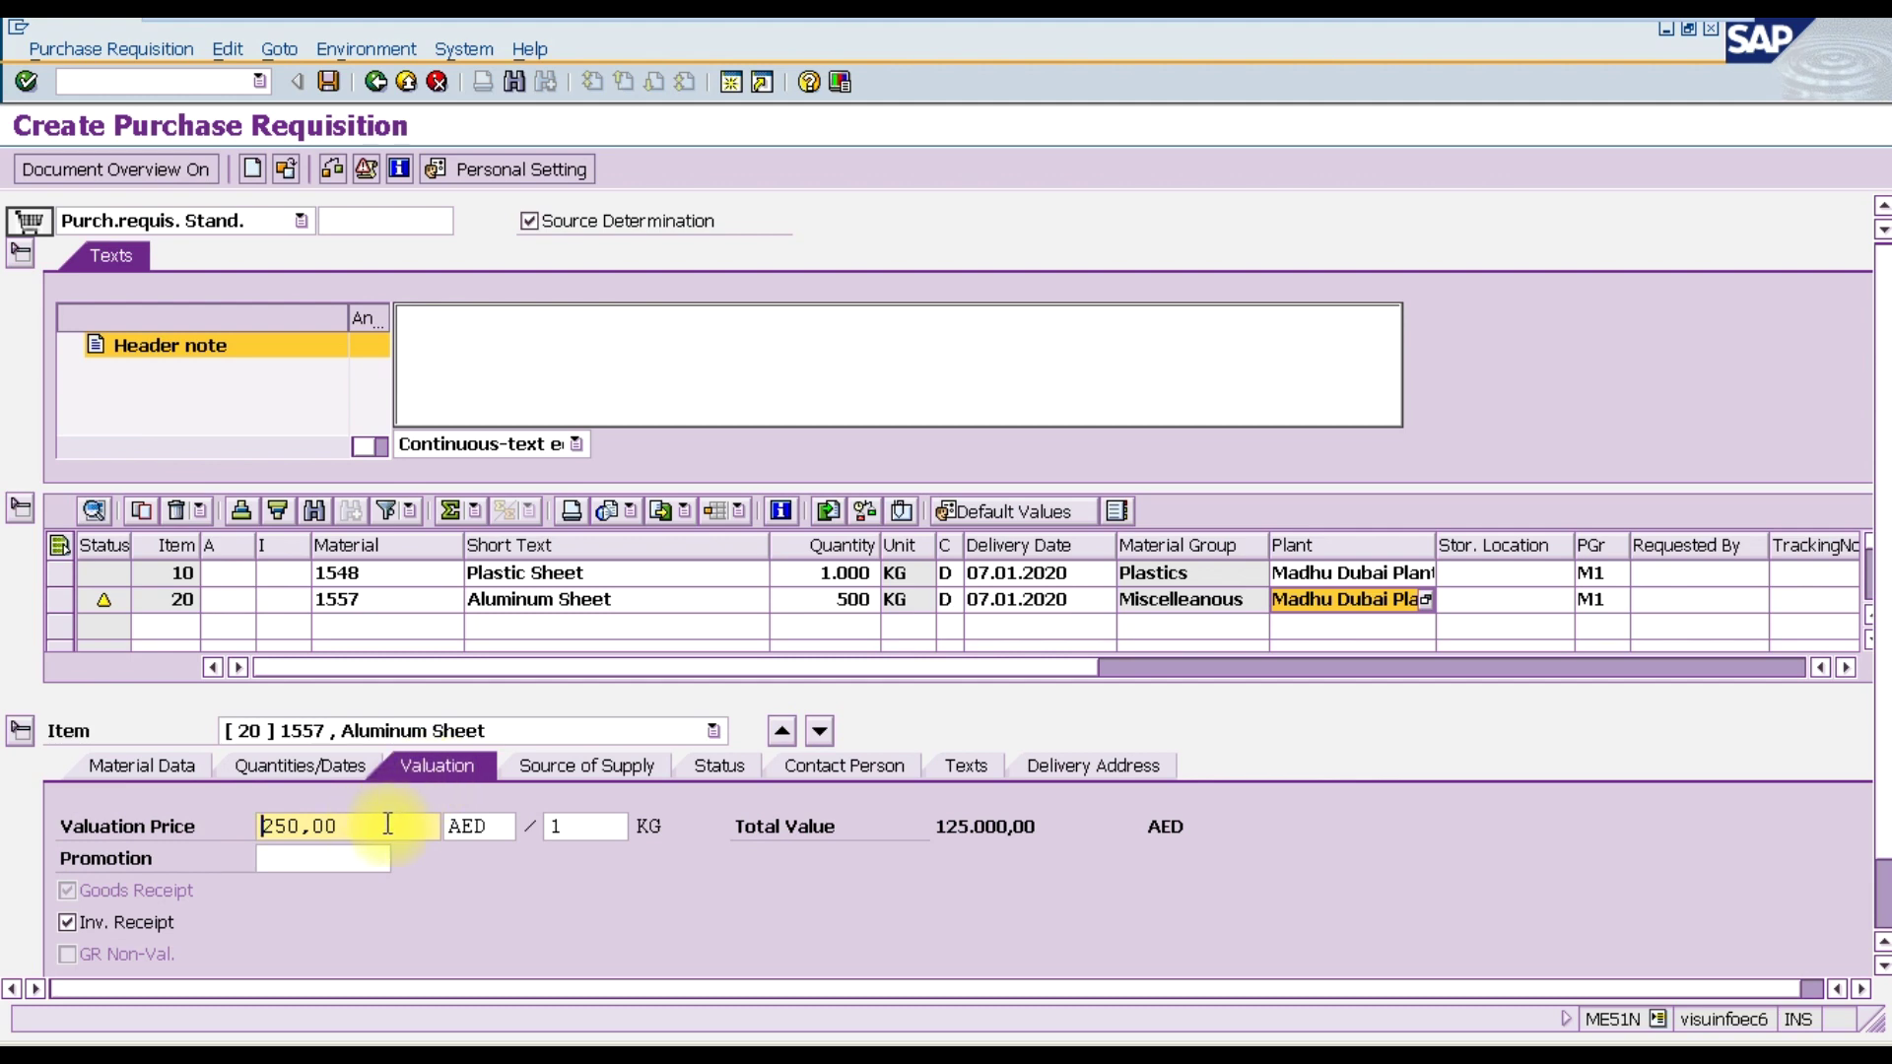
left_click(590, 767)
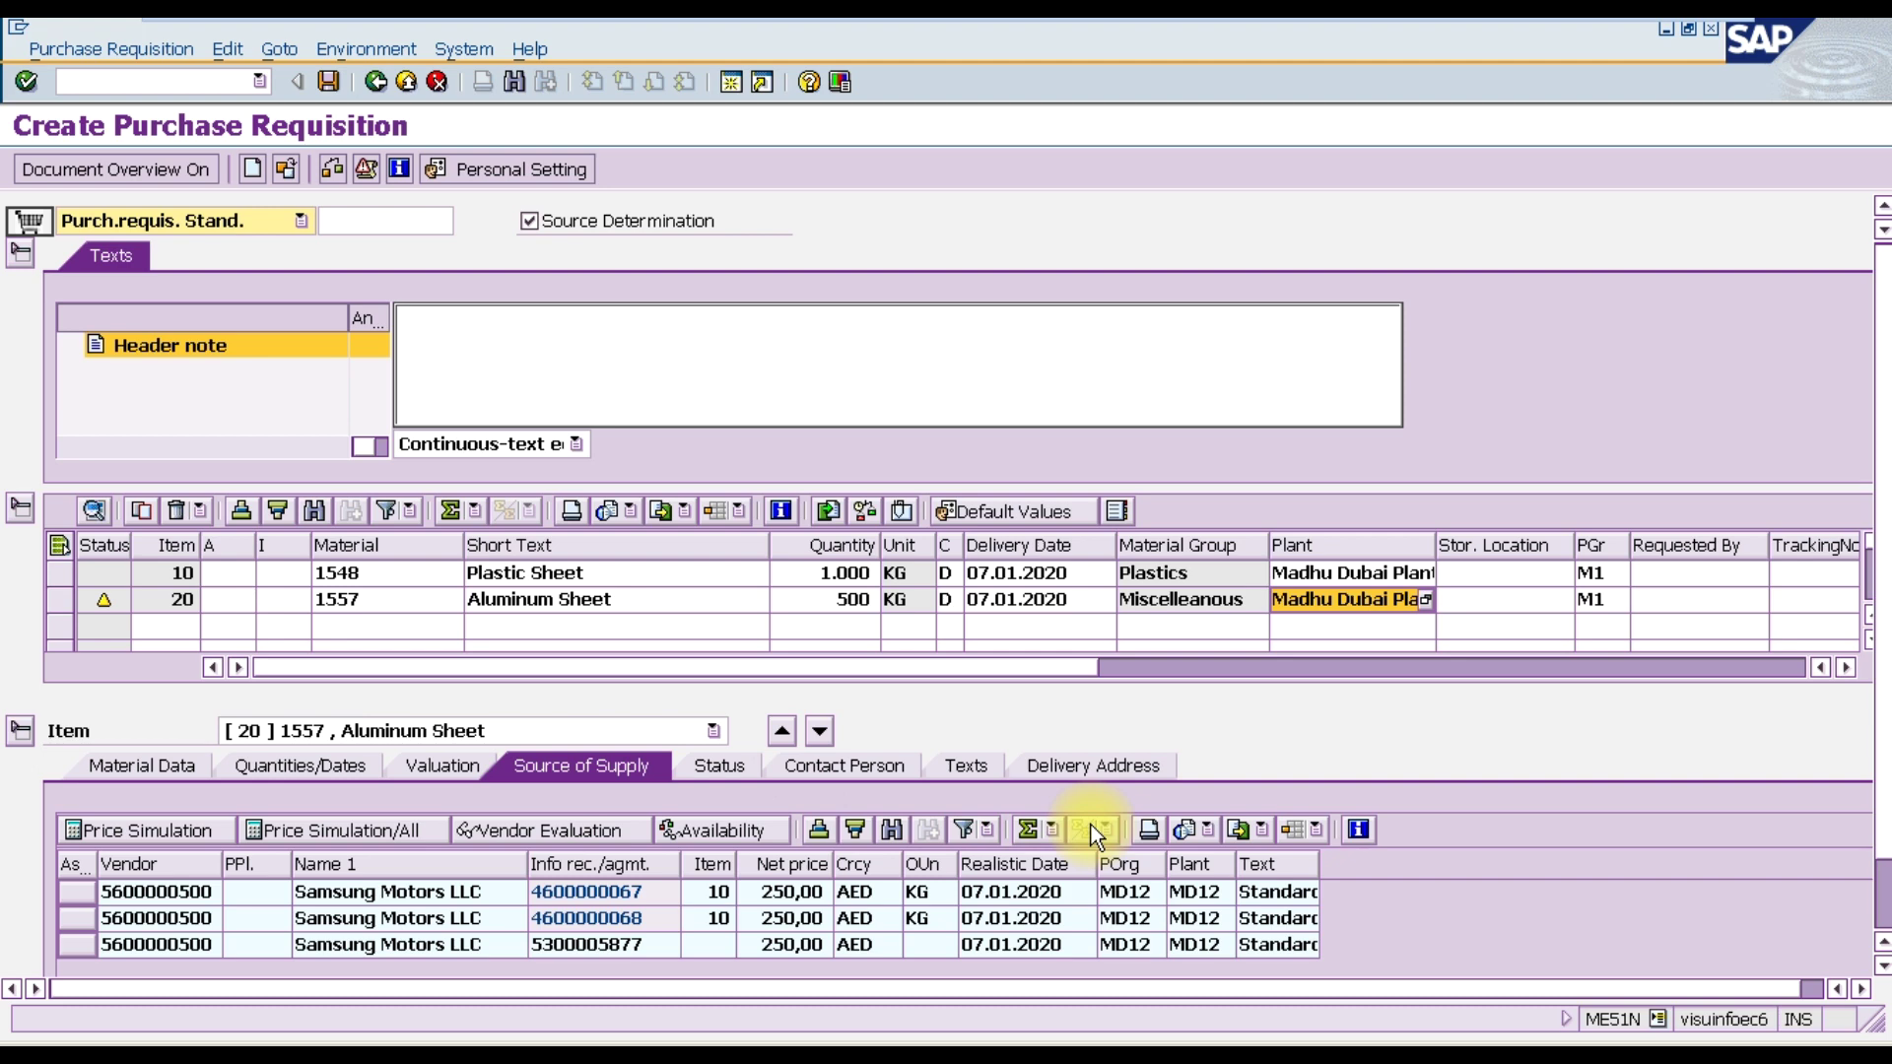
- Select the first Samsung Motors LLC source and show item 20's status: Not edited, Not Blocked
scroll(1884, 833, "down", 1)
scroll(483, 897, "up", 1)
left_click(311, 897)
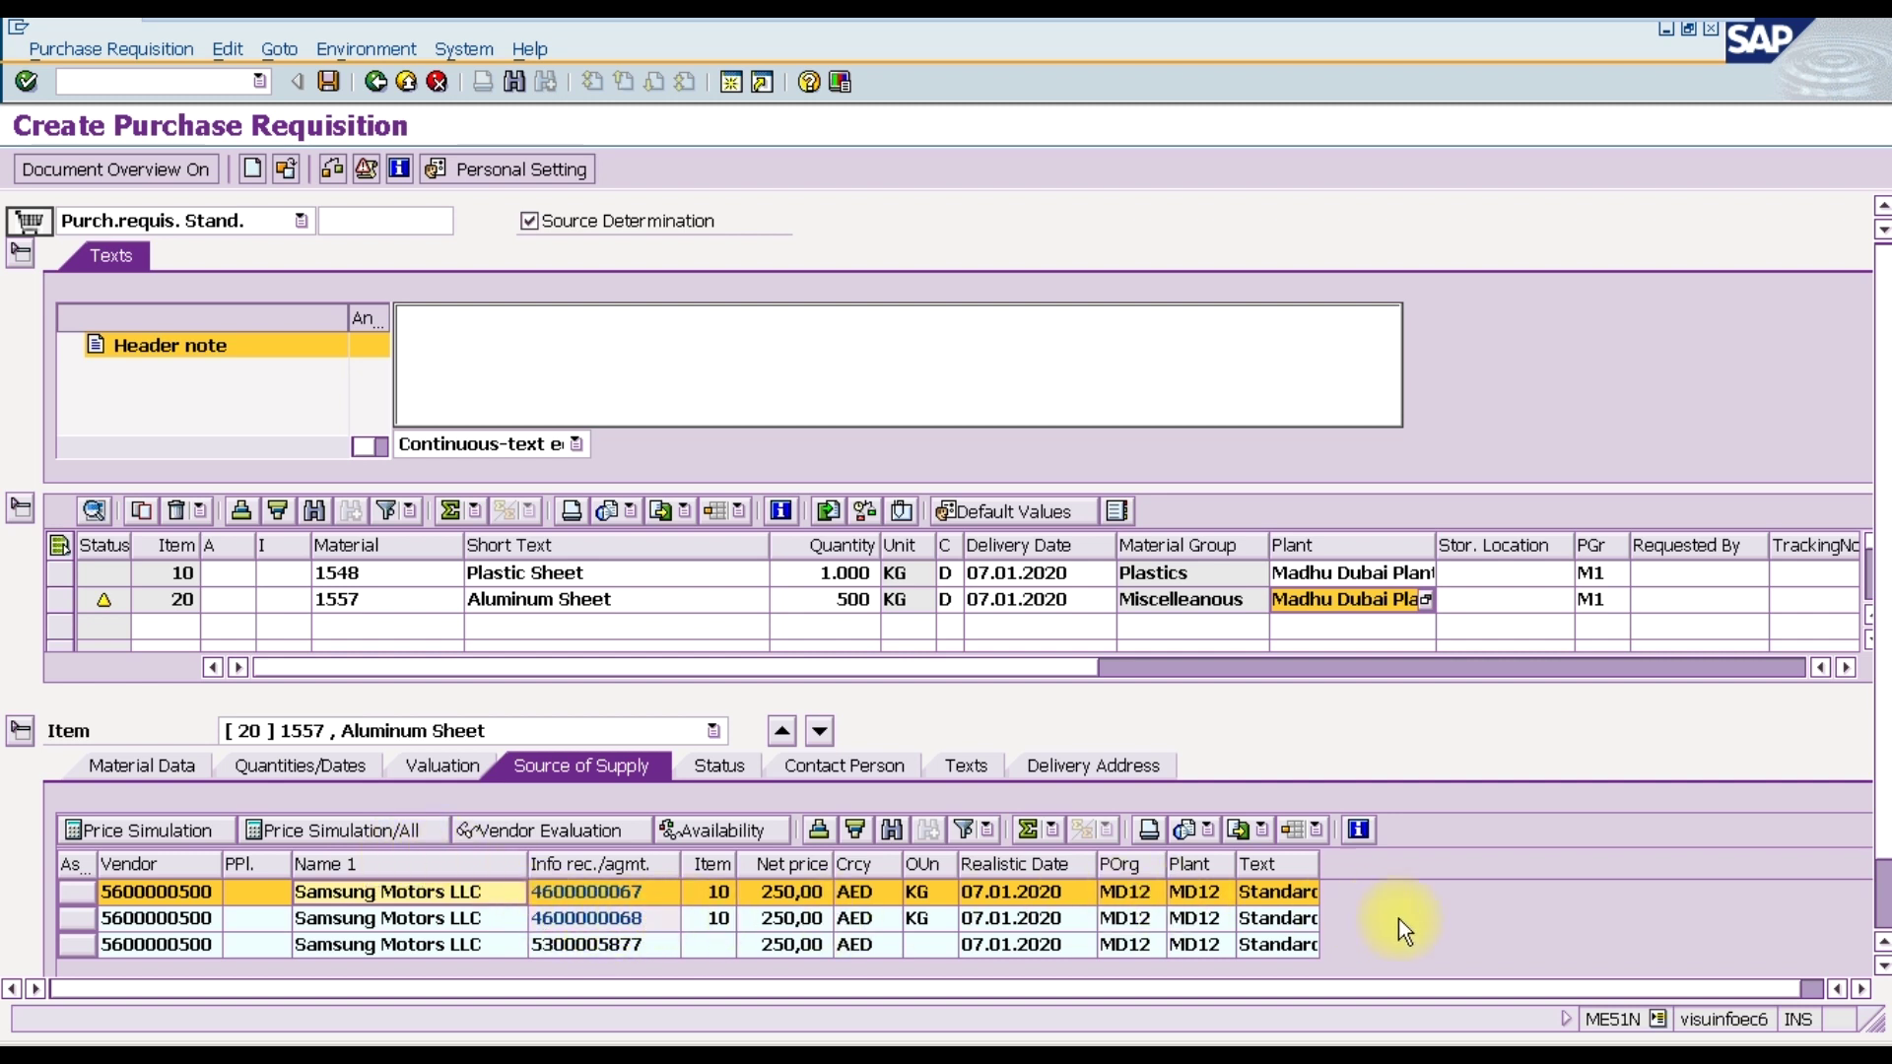
left_click(742, 768)
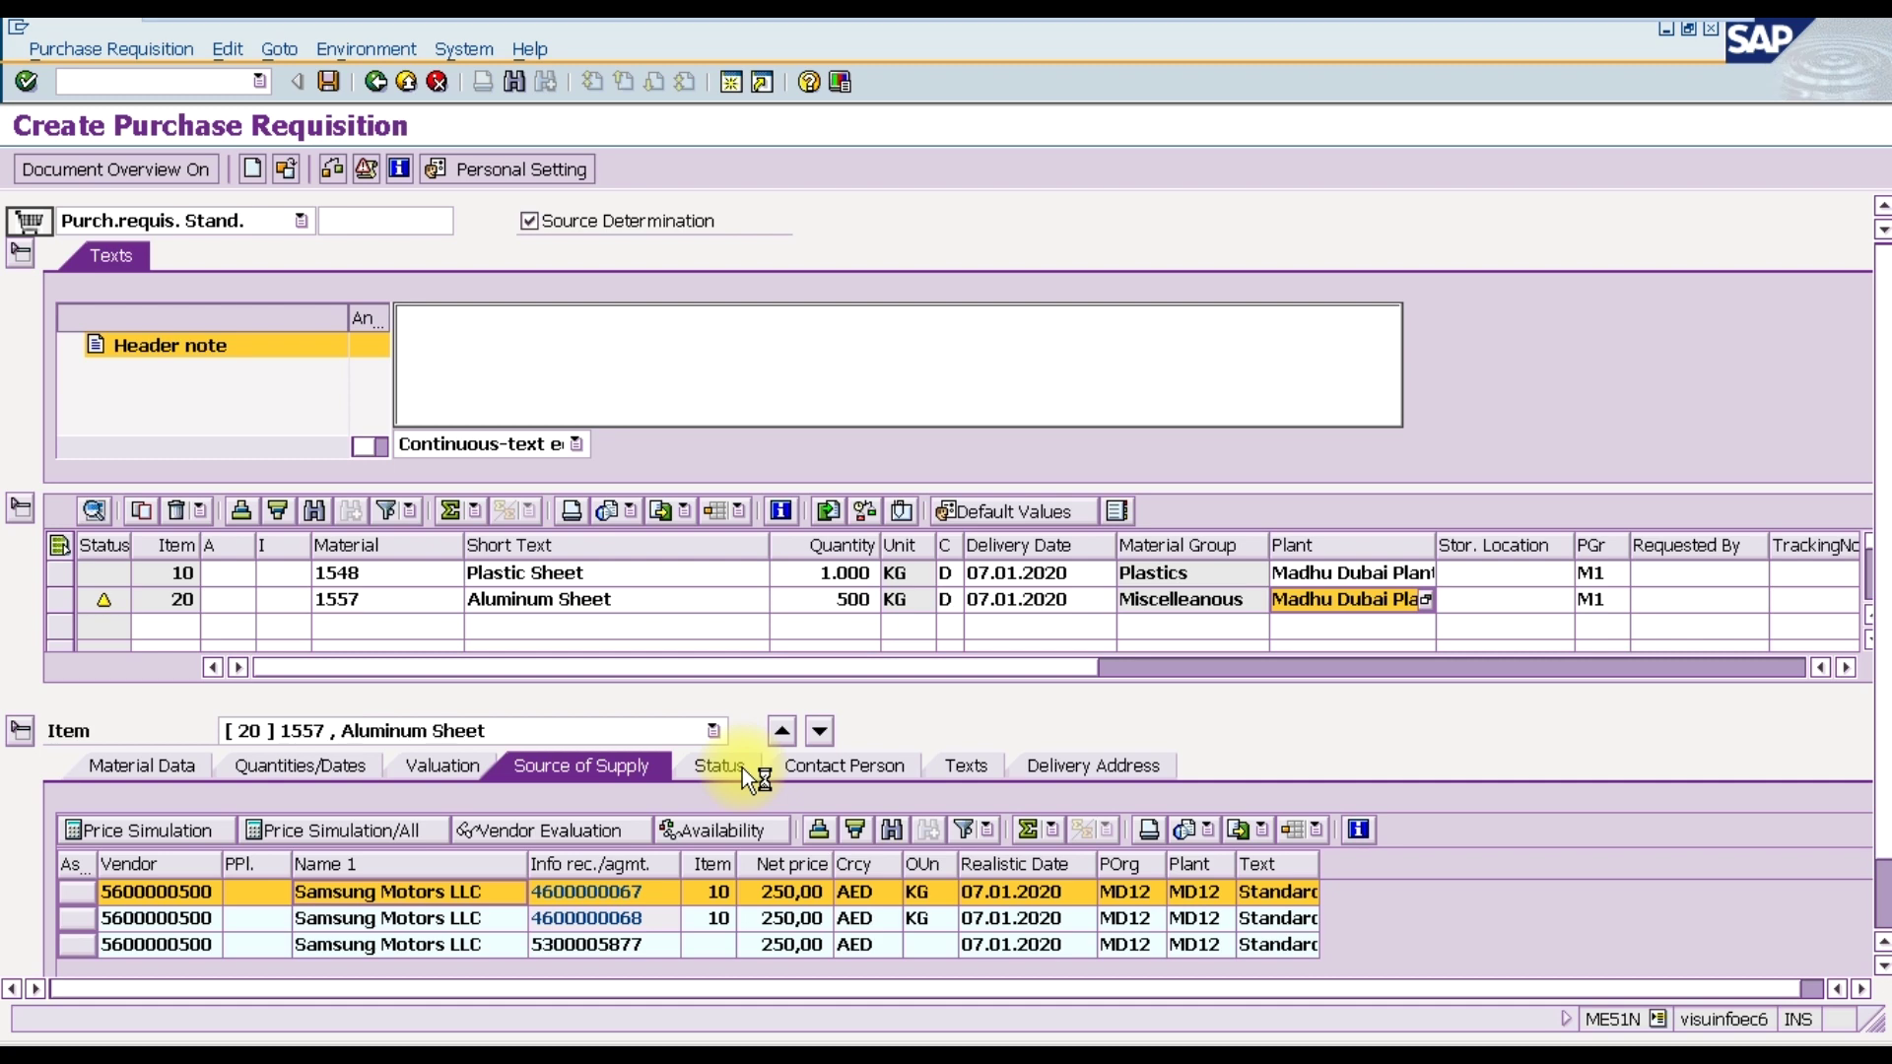
- View item 20's contact person details and item texts
left_click(849, 770)
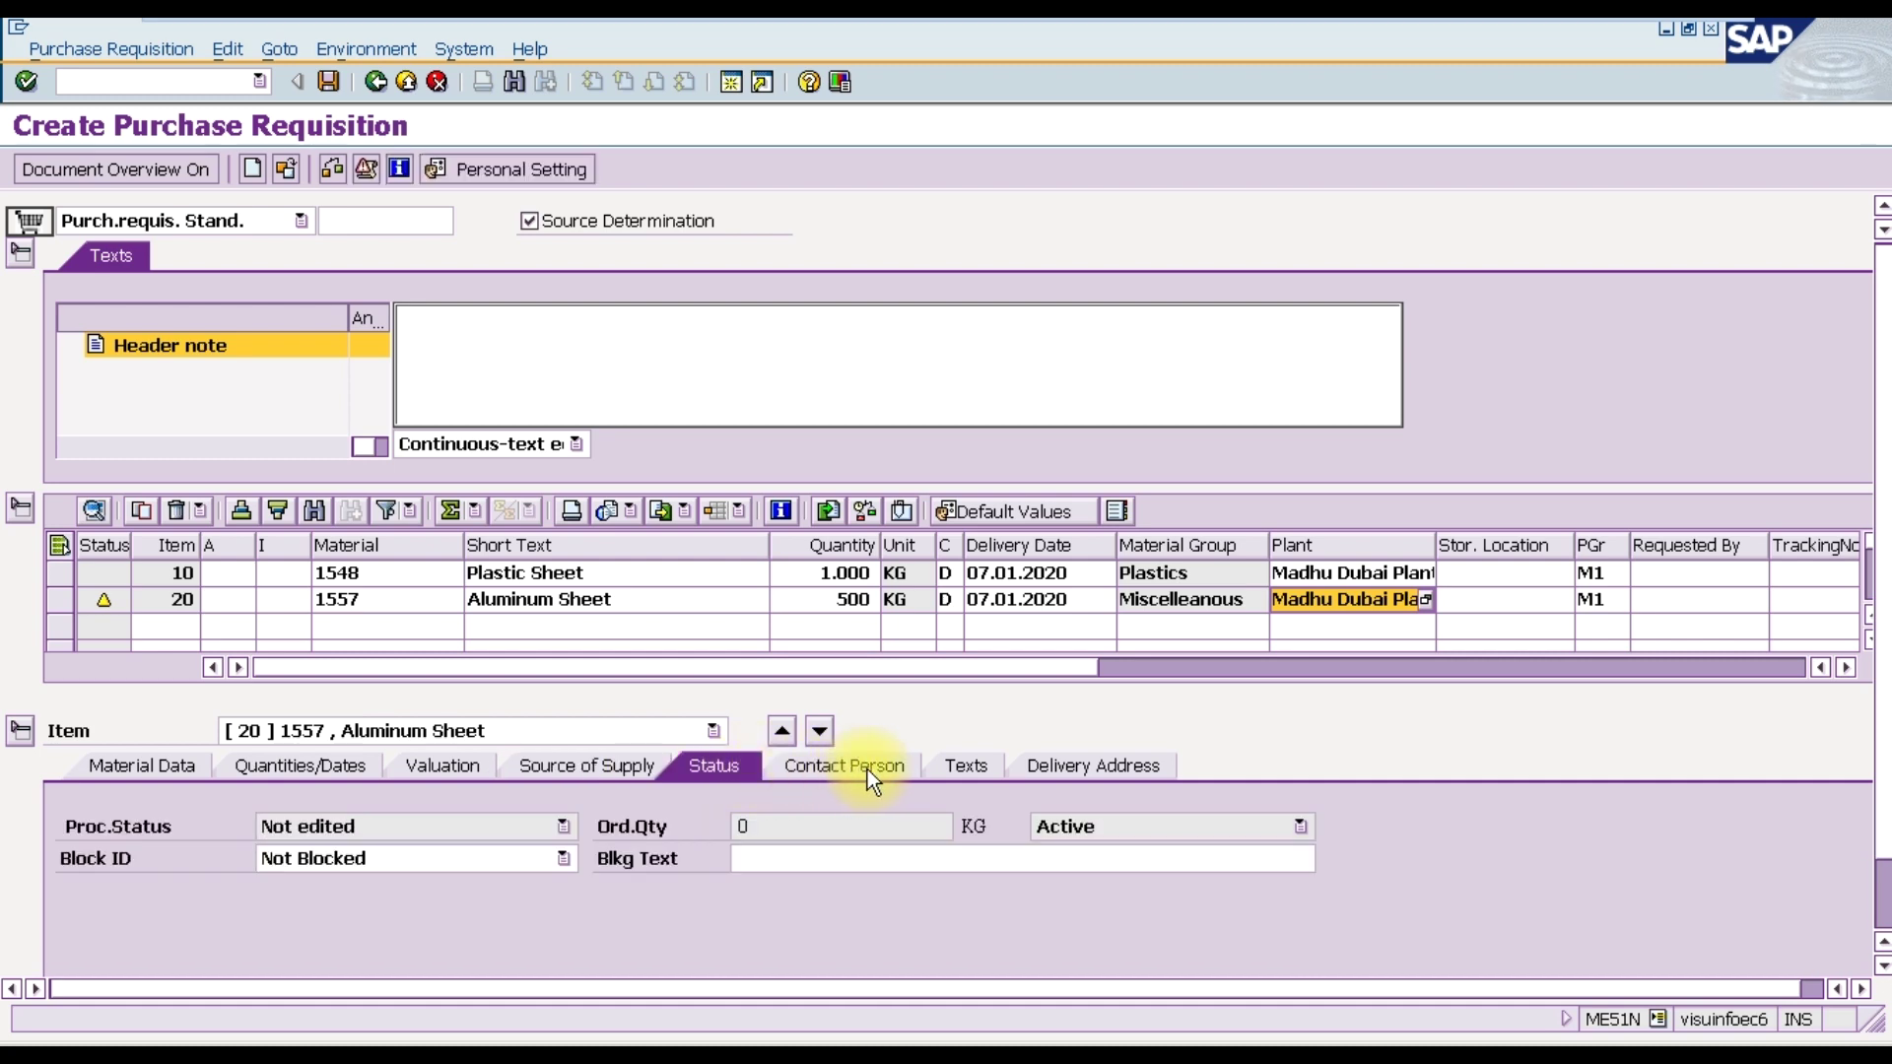
left_click(946, 767)
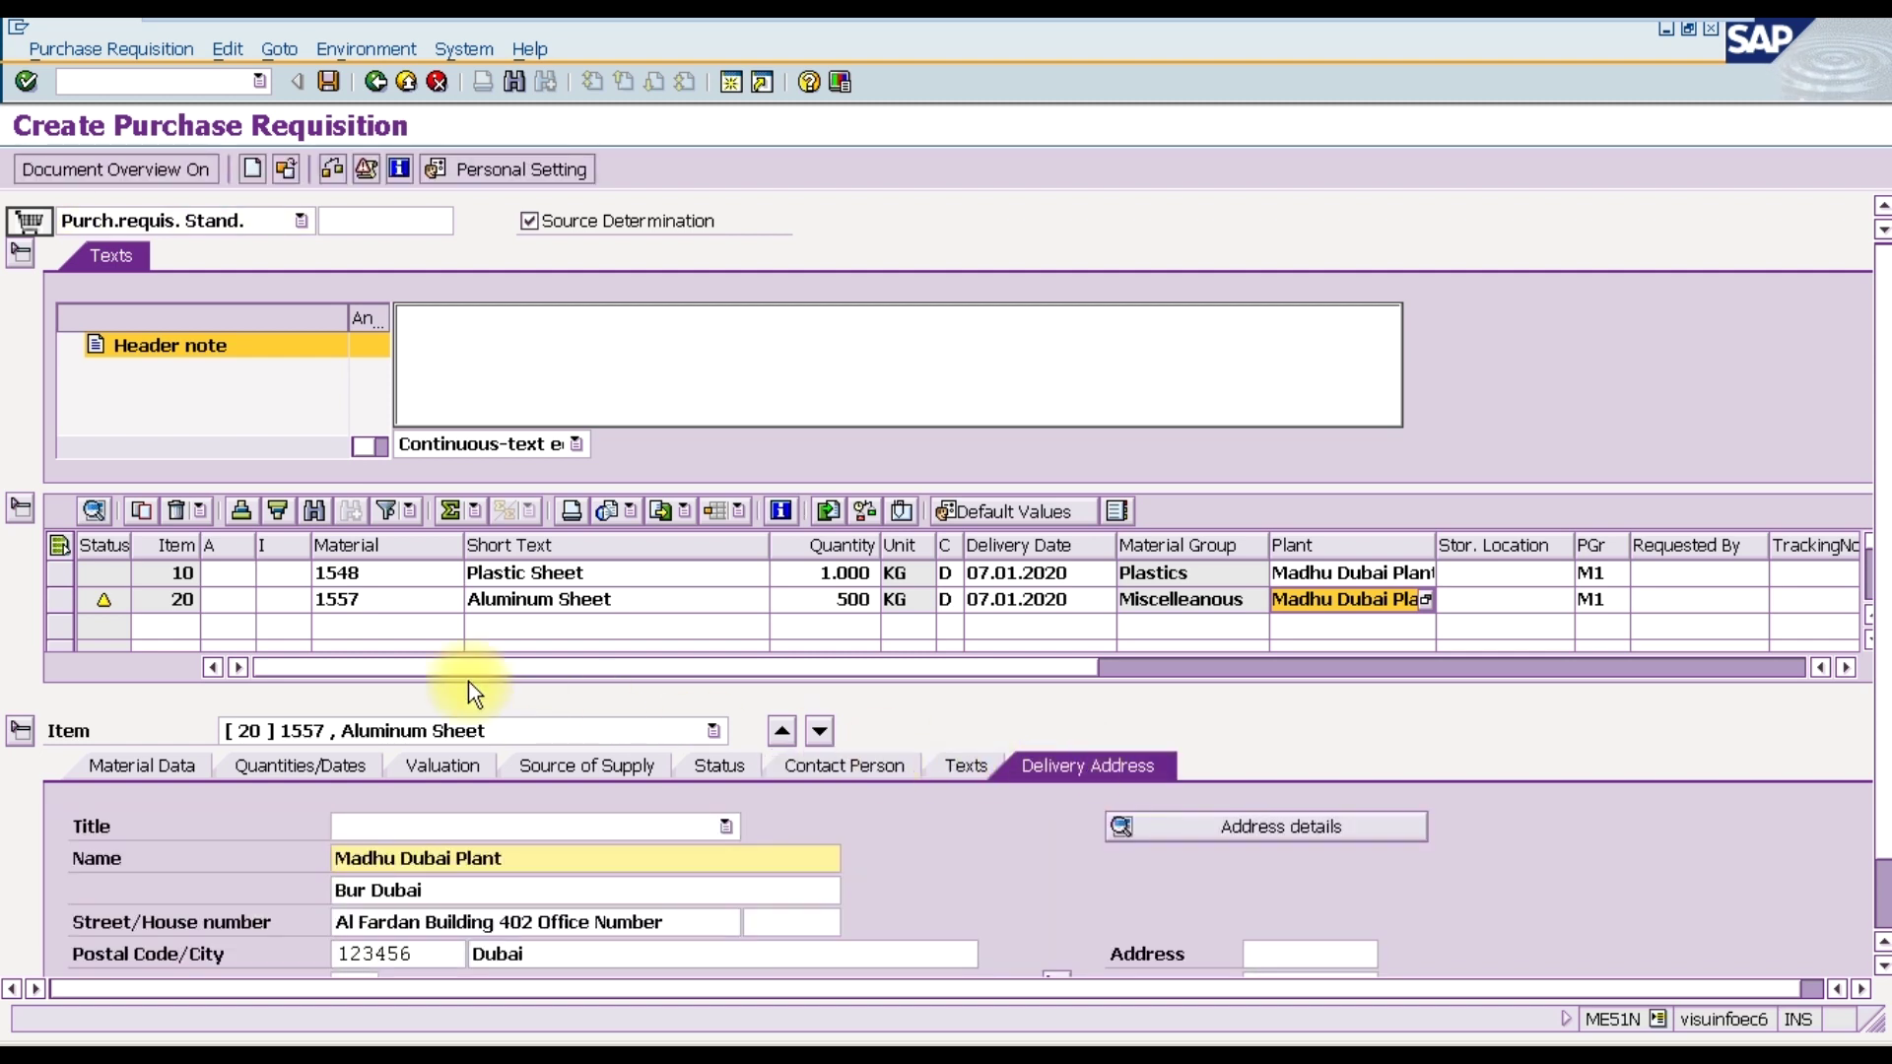
- Check the two-item requisition for errors, then save it
left_click(333, 170)
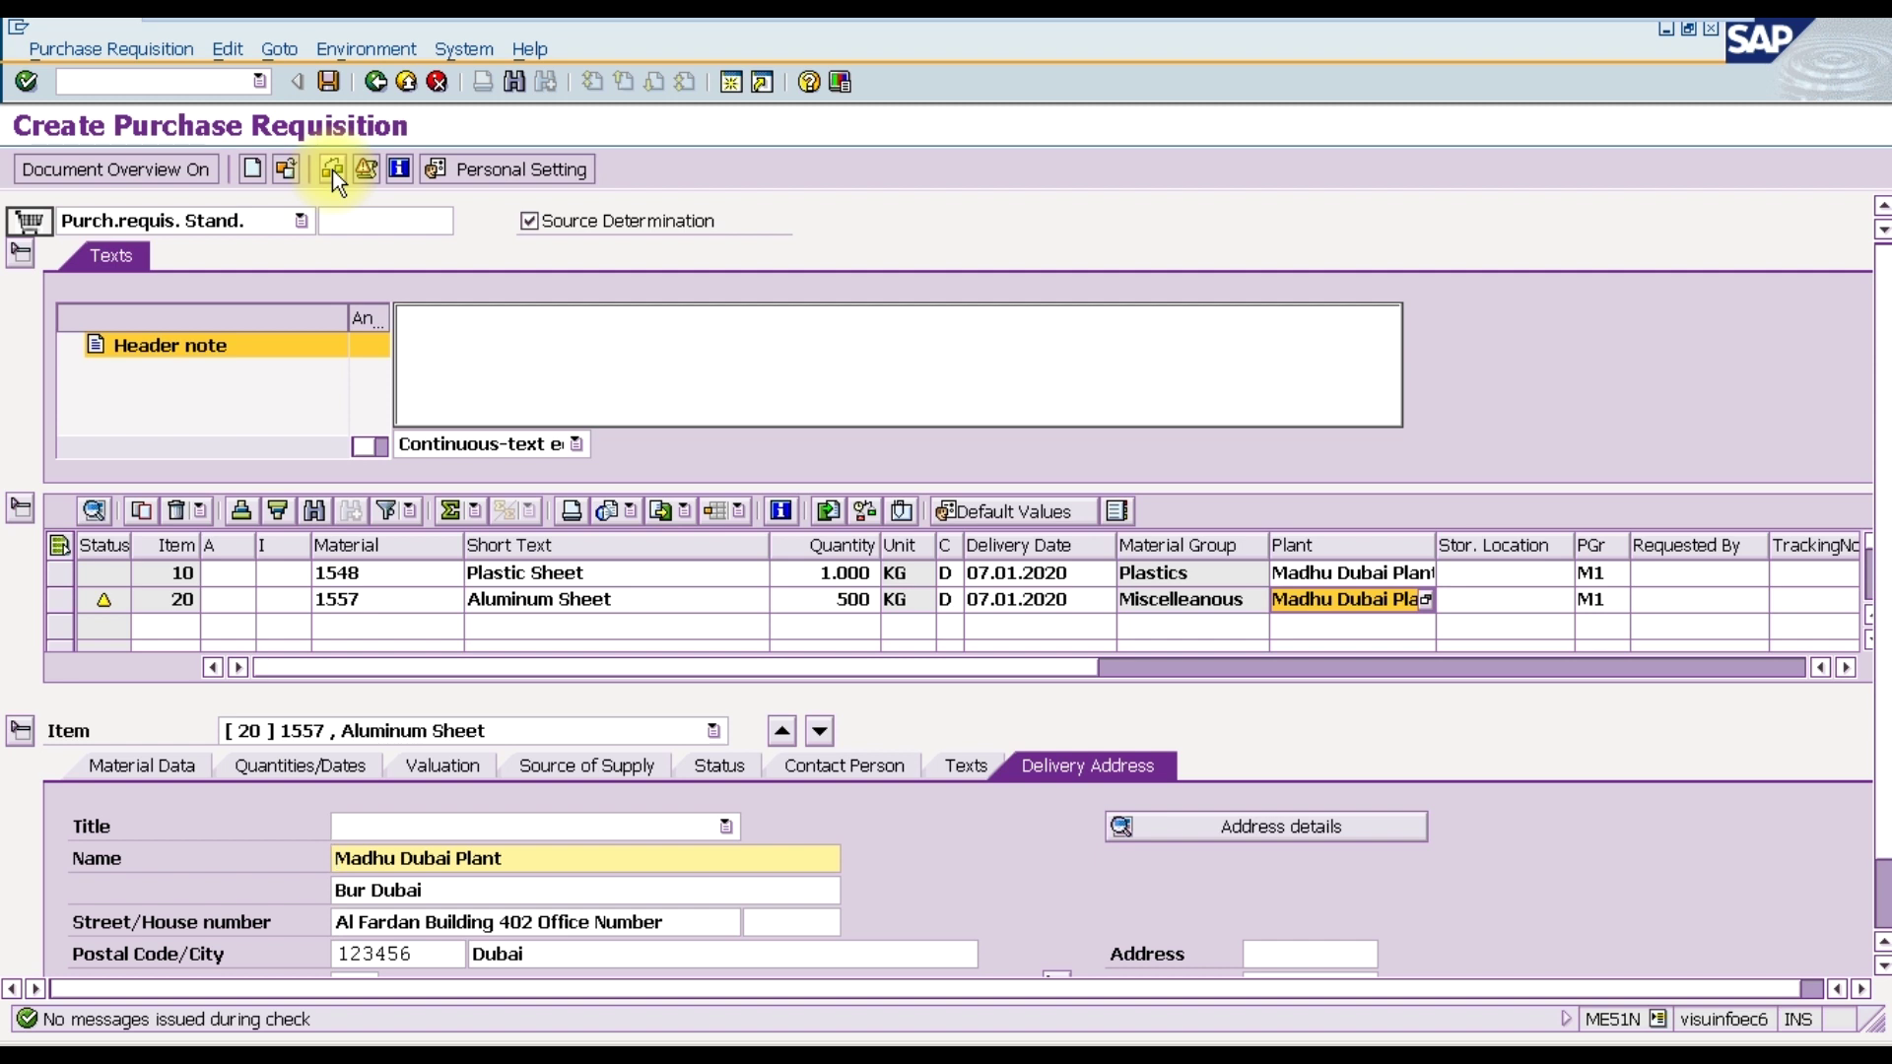
left_click(331, 85)
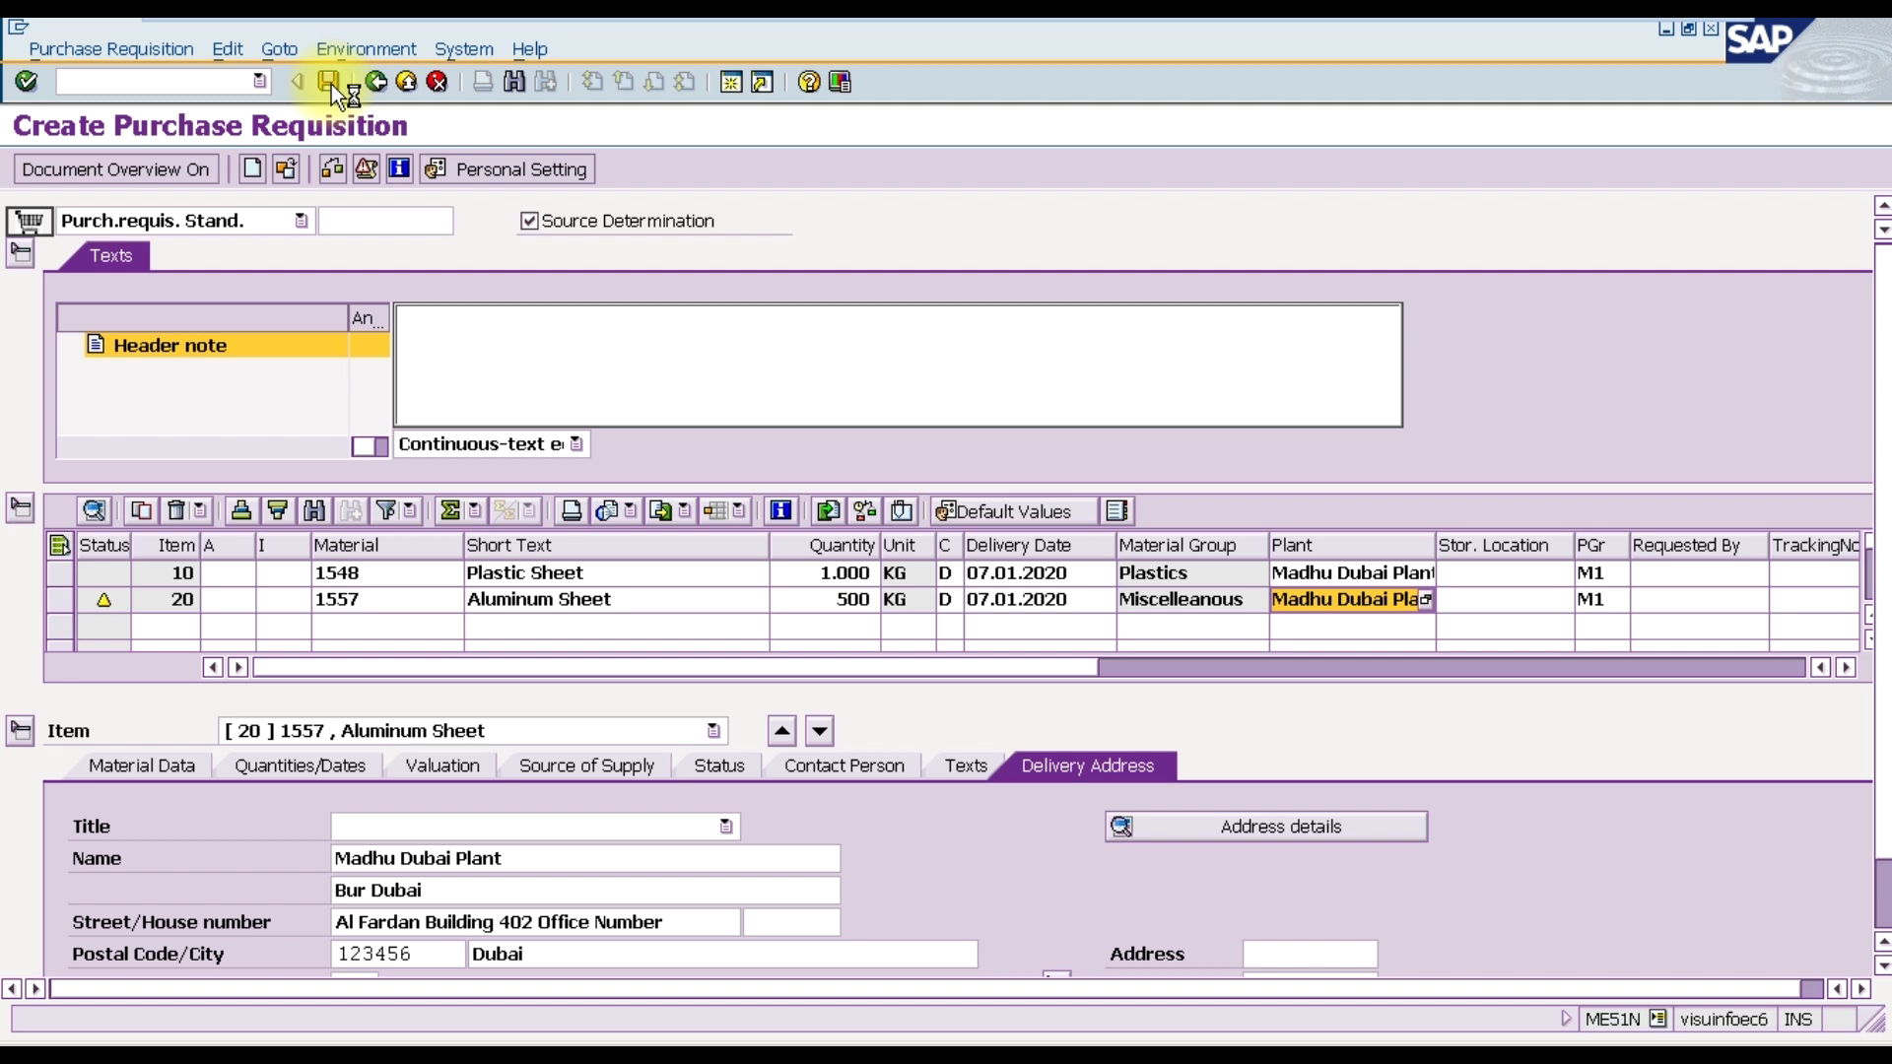